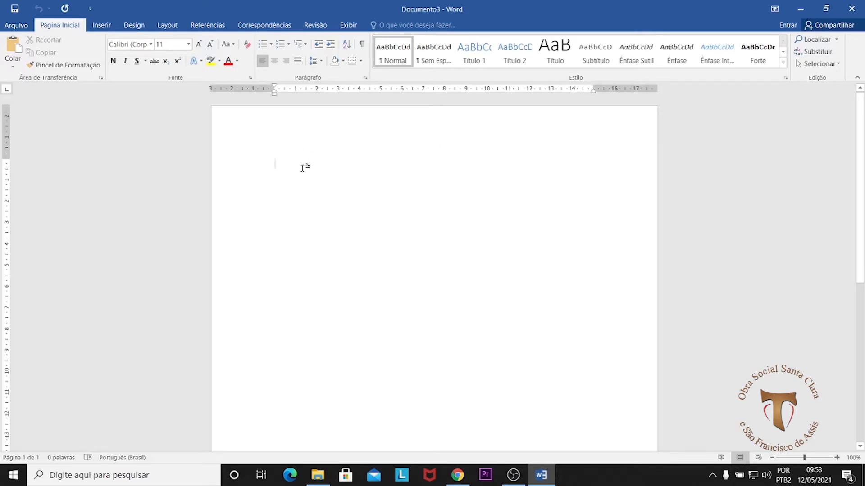
Step: Open the full page setup settings for the blank document
{"action": "left_click", "coordinate": [169, 27]}
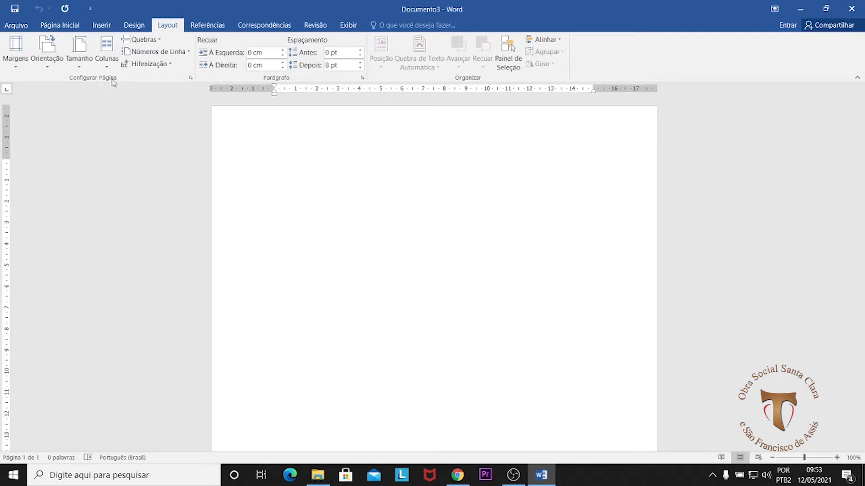
{"action": "left_click", "coordinate": [191, 76]}
{"action": "left_click", "coordinate": [191, 77]}
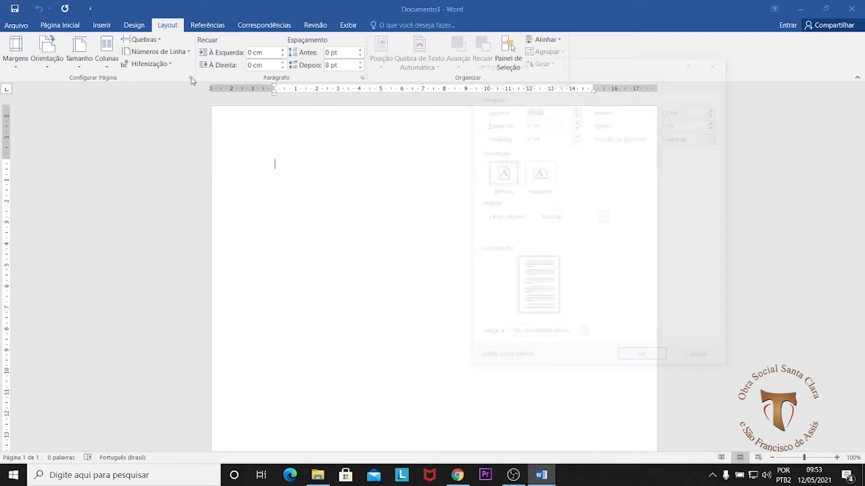
{"action": "left_click_drag", "start_coordinate": [610, 68], "coordinate": [675, 61]}
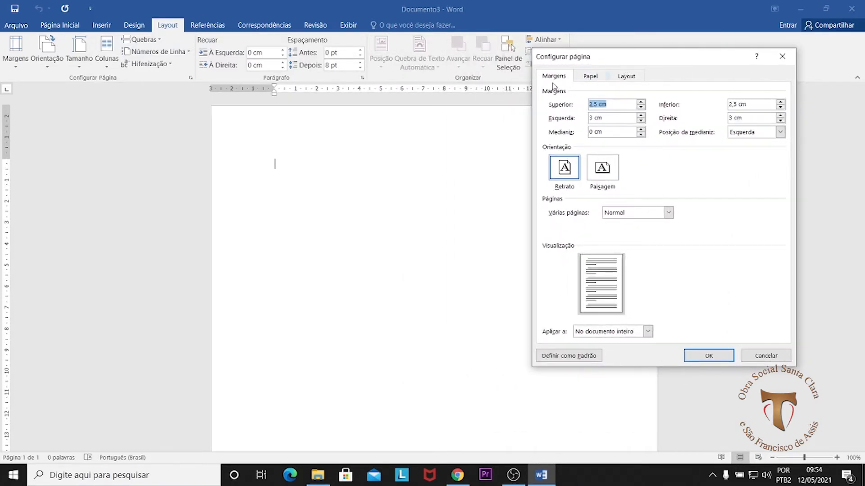
Step: Choose A4 as the paper size in the page setup
{"action": "left_click", "coordinate": [592, 79]}
{"action": "left_click", "coordinate": [627, 76]}
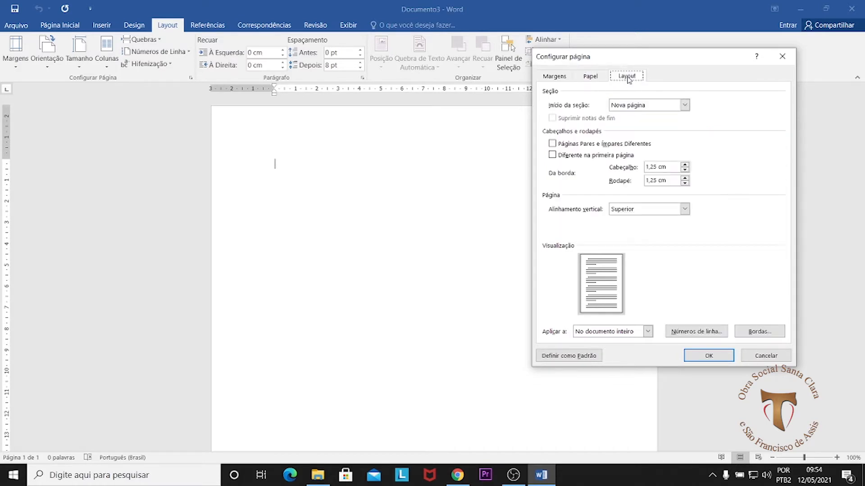
{"action": "left_click", "coordinate": [590, 77]}
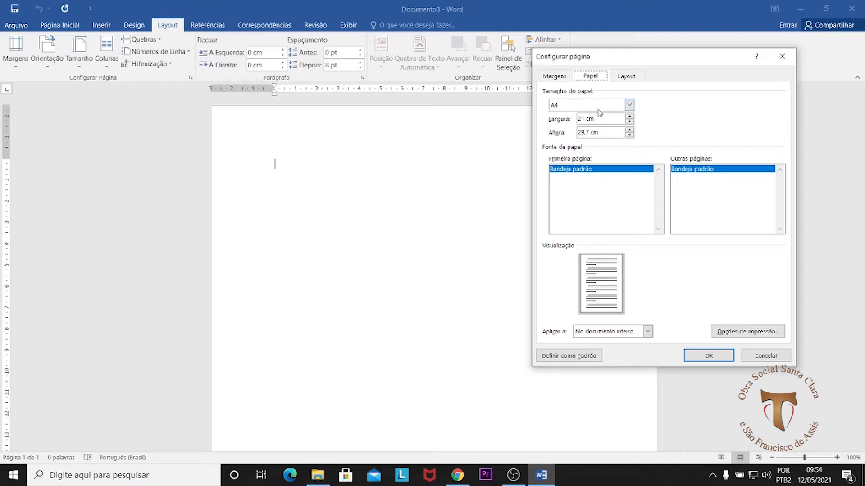
{"action": "left_click", "coordinate": [629, 105]}
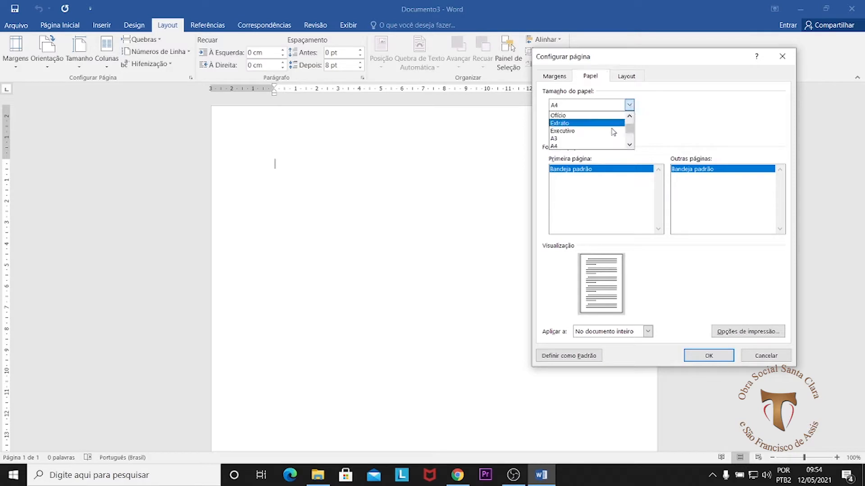
{"action": "left_click_drag", "start_coordinate": [629, 127], "coordinate": [631, 149]}
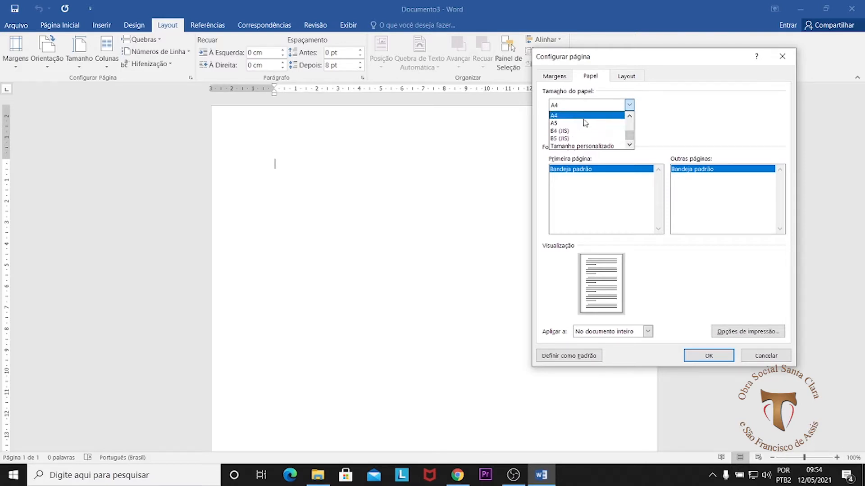
{"action": "left_click_drag", "start_coordinate": [629, 136], "coordinate": [629, 124]}
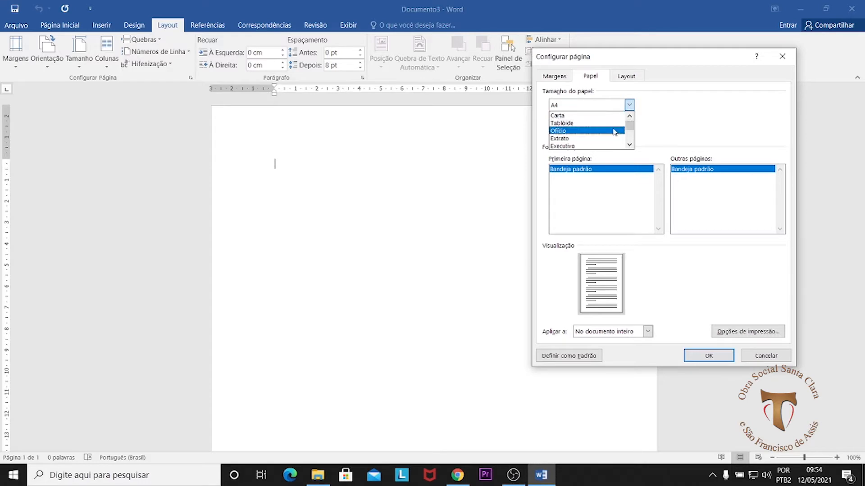
{"action": "left_click_drag", "start_coordinate": [629, 125], "coordinate": [629, 127]}
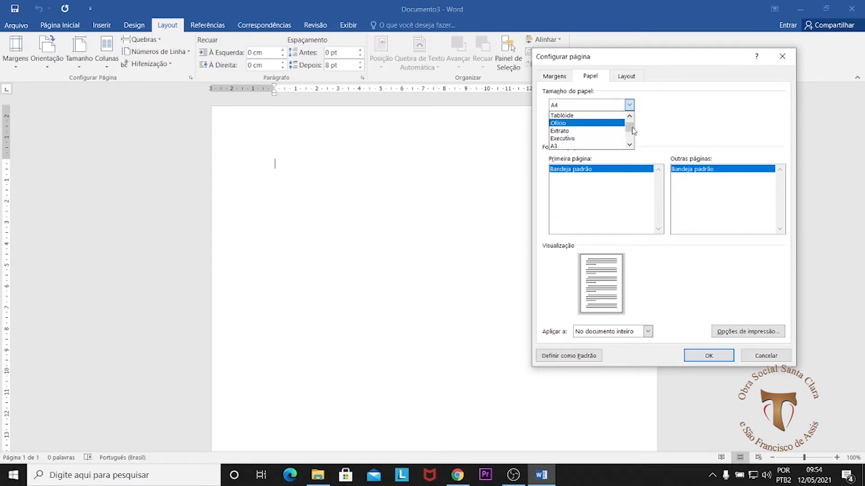
{"action": "left_click_drag", "start_coordinate": [632, 131], "coordinate": [631, 135]}
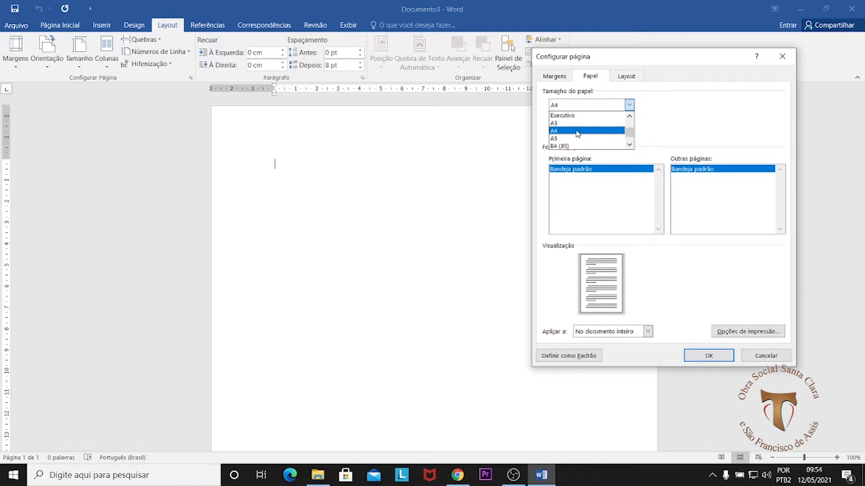
{"action": "left_click", "coordinate": [577, 131]}
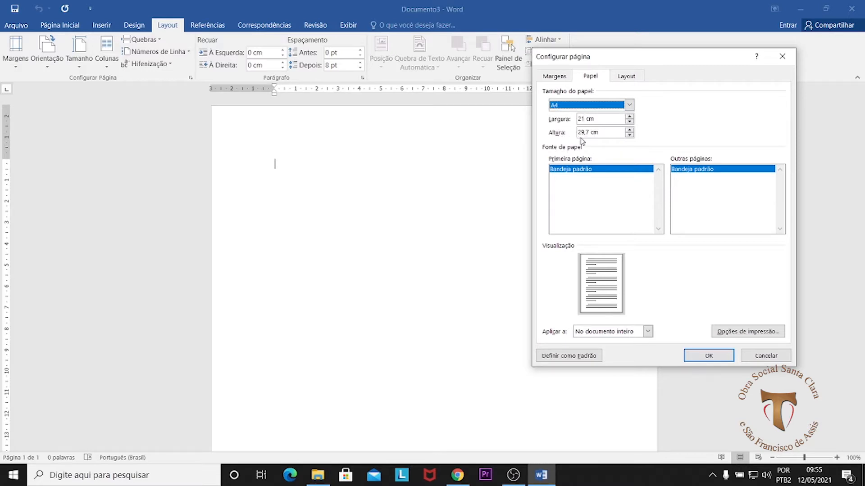
Step: Set the page margins to 3 cm at the top, 2 cm at the bottom and 2 cm on the right
{"action": "left_click", "coordinate": [555, 77]}
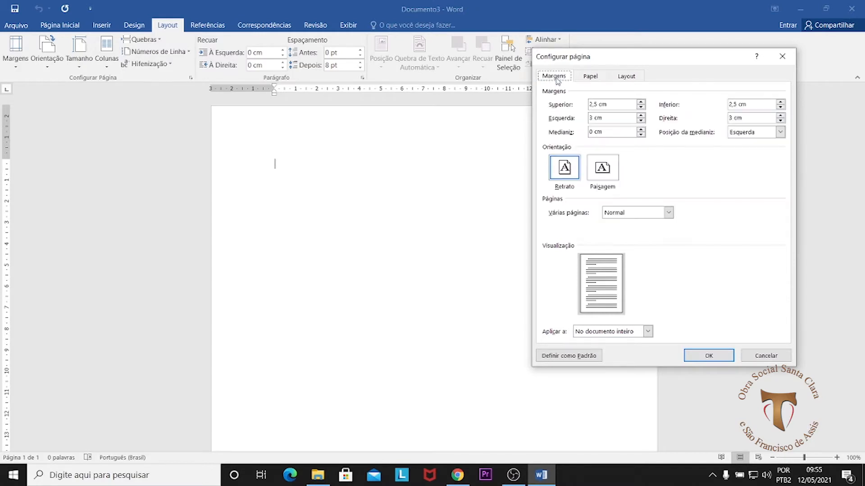
{"action": "left_click_drag", "start_coordinate": [657, 60], "coordinate": [499, 180]}
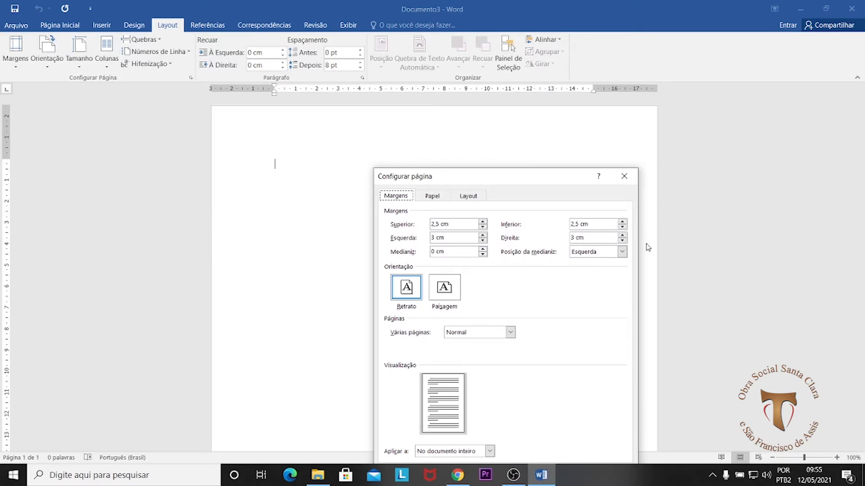
{"action": "left_click_drag", "start_coordinate": [541, 181], "coordinate": [472, 175]}
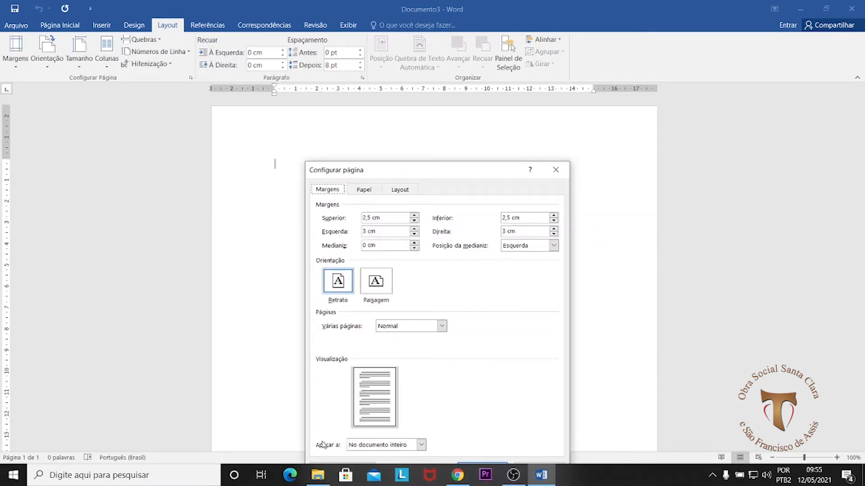
{"action": "left_click_drag", "start_coordinate": [456, 172], "coordinate": [593, 87]}
{"action": "double_click", "coordinate": [507, 132]}
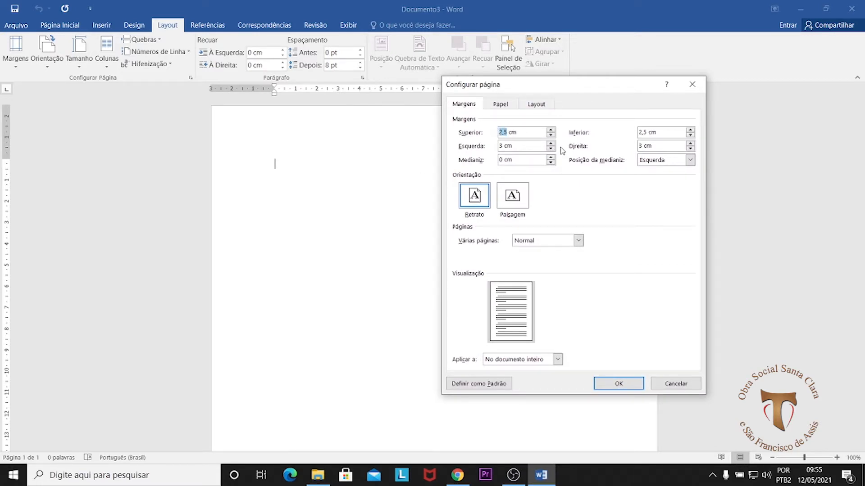
{"action": "type", "text": "3"}
{"action": "left_click_drag", "start_coordinate": [646, 132], "coordinate": [634, 132]}
{"action": "type", "text": "2"}
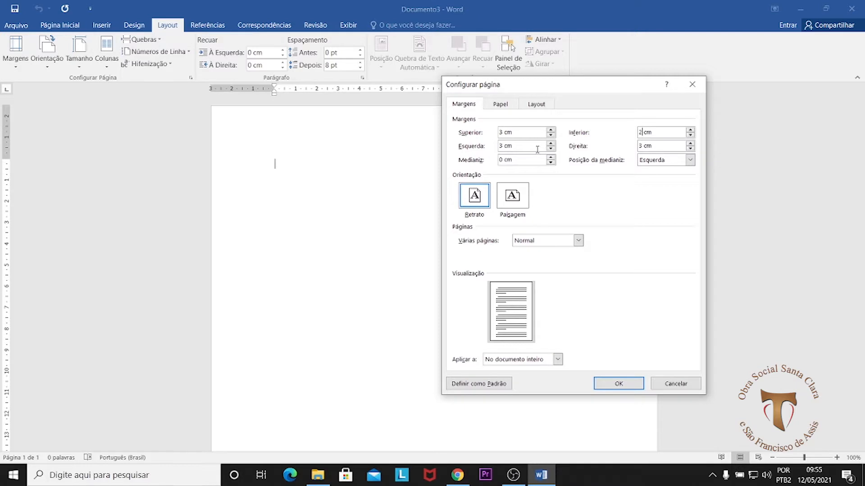
{"action": "left_click_drag", "start_coordinate": [642, 145], "coordinate": [636, 148]}
{"action": "type", "text": "2"}
Step: Try landscape orientation and return to portrait, reviewing the gutter position and multiple-pages options
{"action": "left_click", "coordinate": [689, 159]}
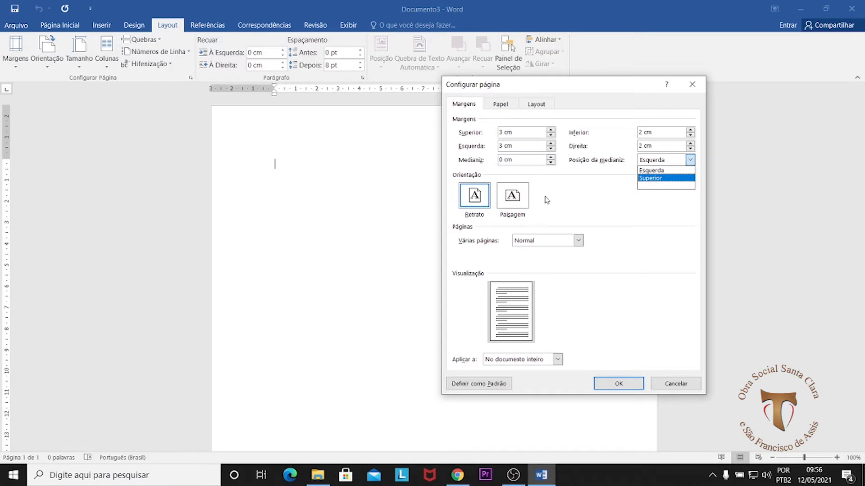
{"action": "left_click", "coordinate": [578, 191]}
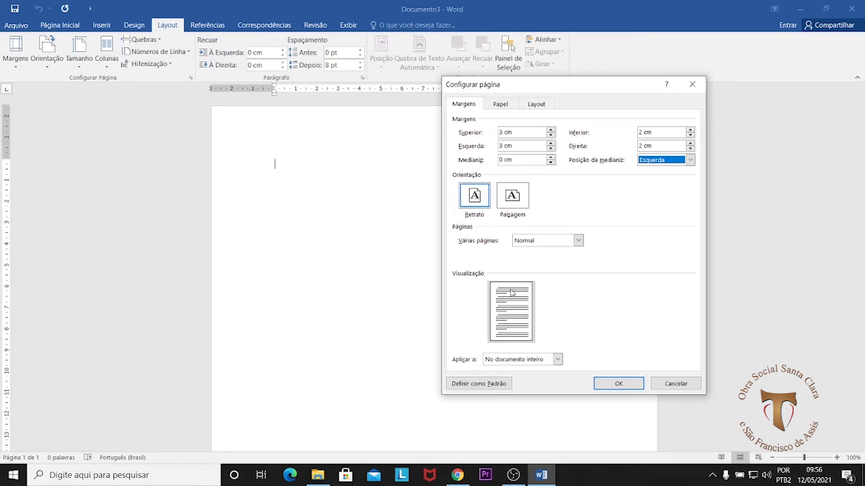
{"action": "left_click", "coordinate": [518, 199]}
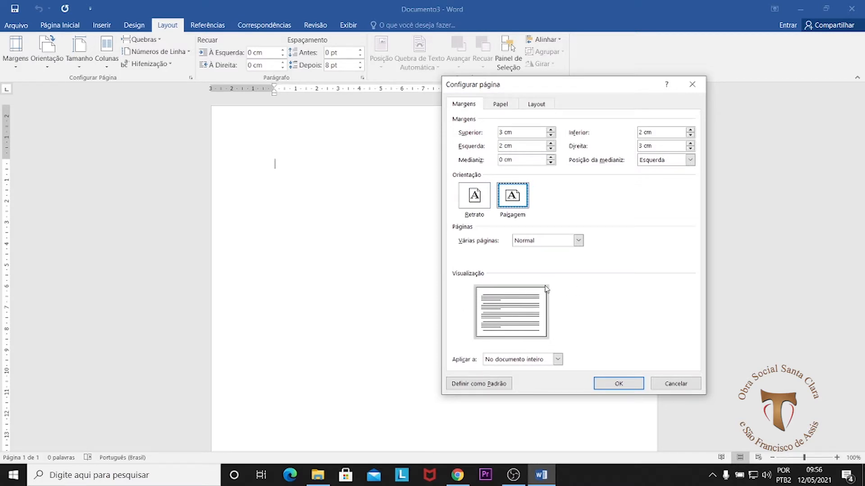
{"action": "left_click", "coordinate": [474, 200]}
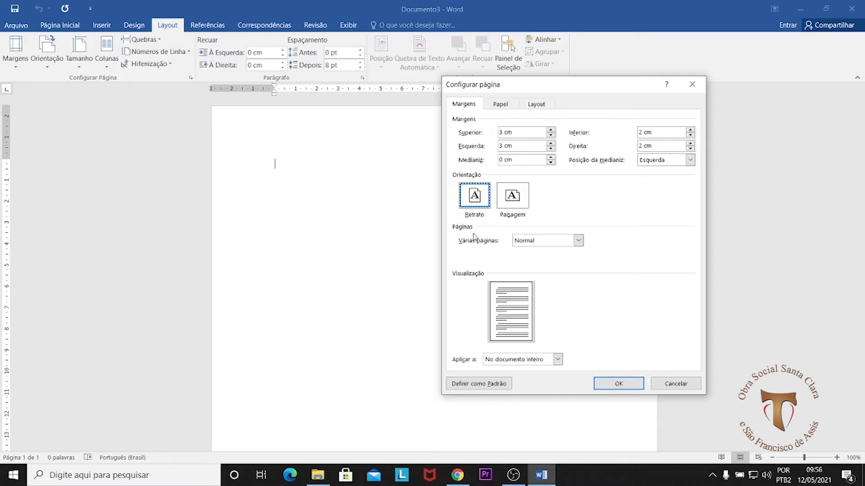
{"action": "left_click", "coordinate": [543, 241]}
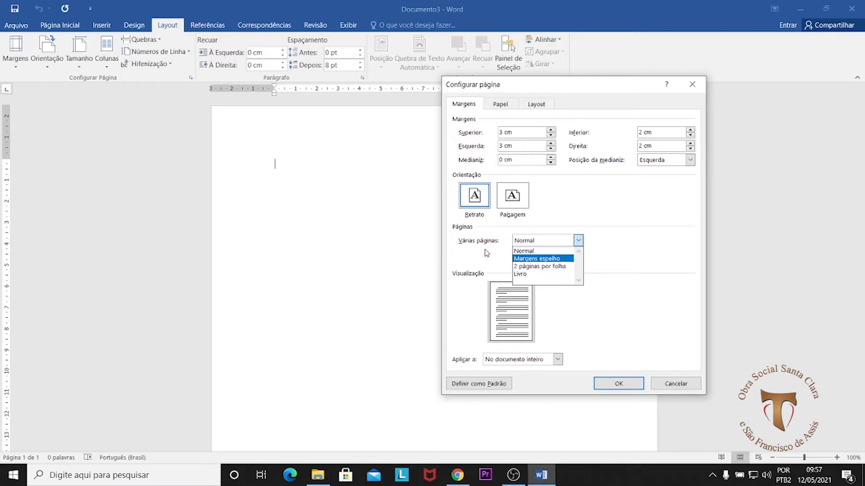
{"action": "left_click", "coordinate": [611, 258]}
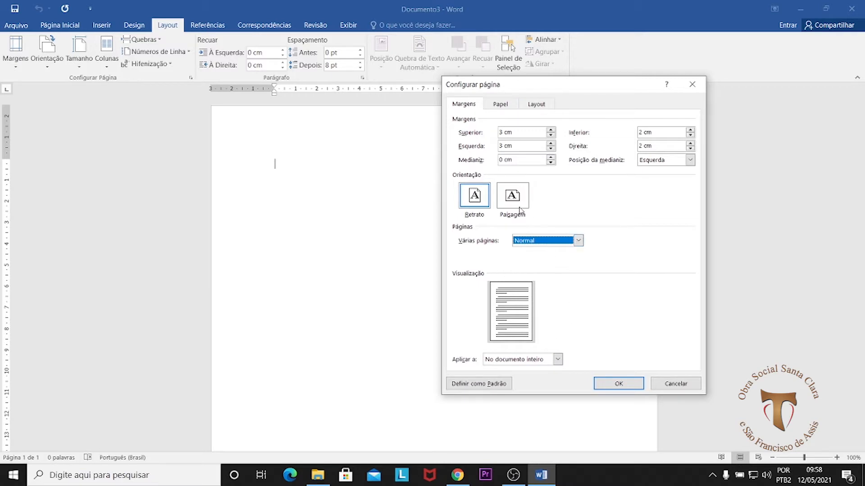
Step: Apply the page setup to the whole document
{"action": "left_click", "coordinate": [558, 359]}
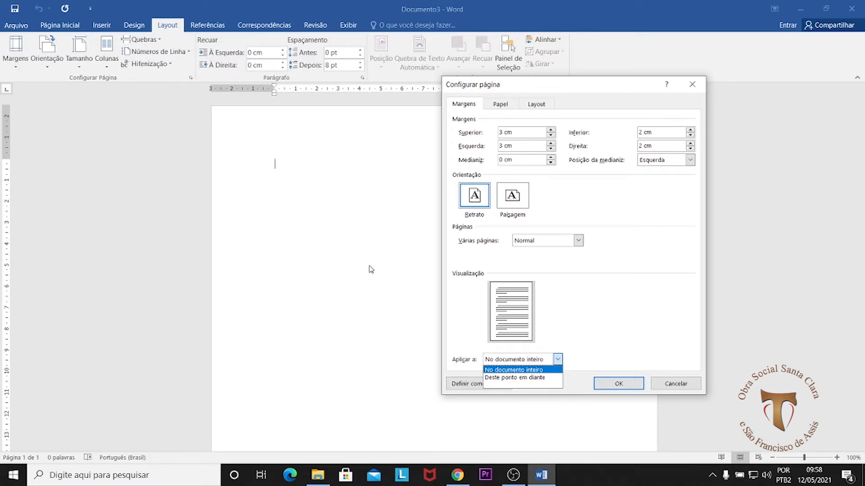
{"action": "left_click", "coordinate": [587, 297]}
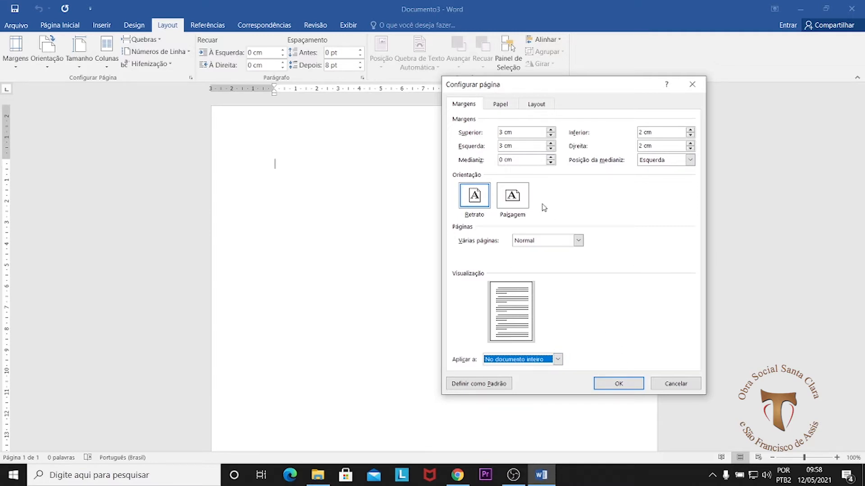
{"action": "left_click", "coordinate": [628, 388]}
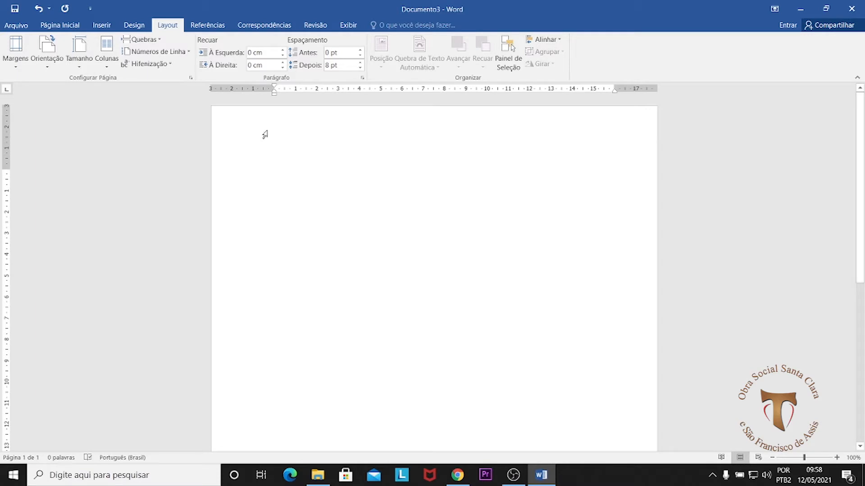
Step: Examine the top, left, right and bottom margins of the page using the rulers
{"action": "left_click", "coordinate": [6, 171]}
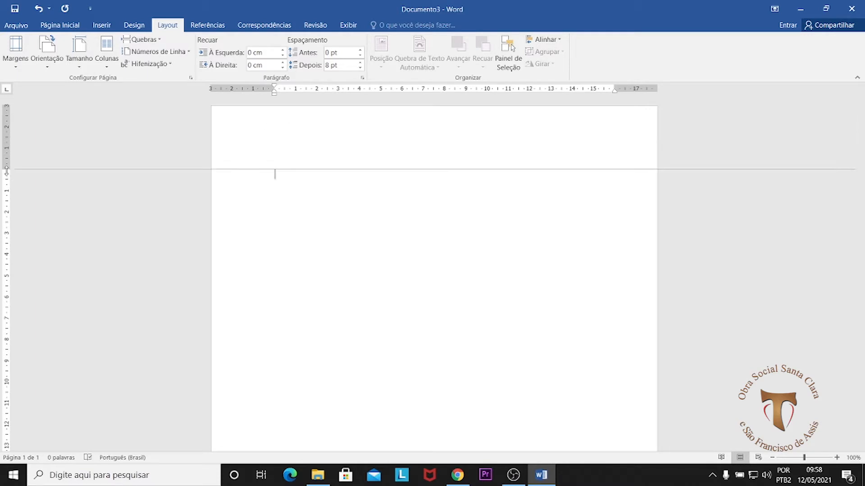
{"action": "left_click", "coordinate": [276, 96]}
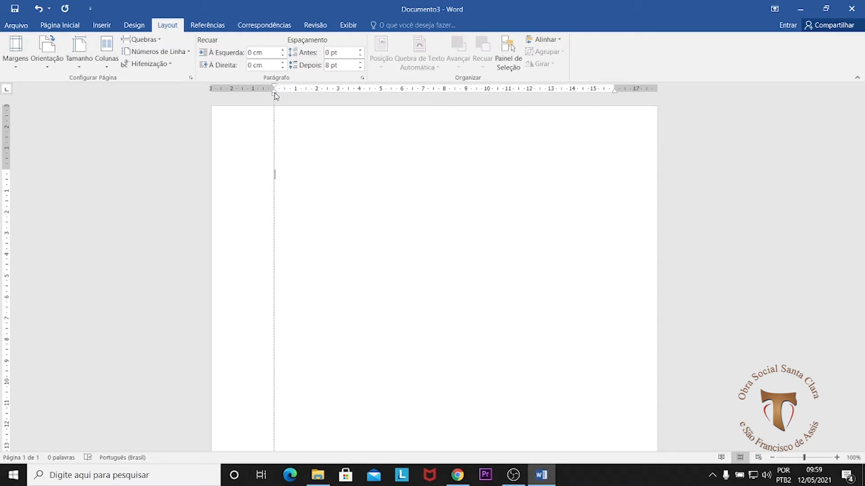
{"action": "left_click", "coordinate": [615, 93]}
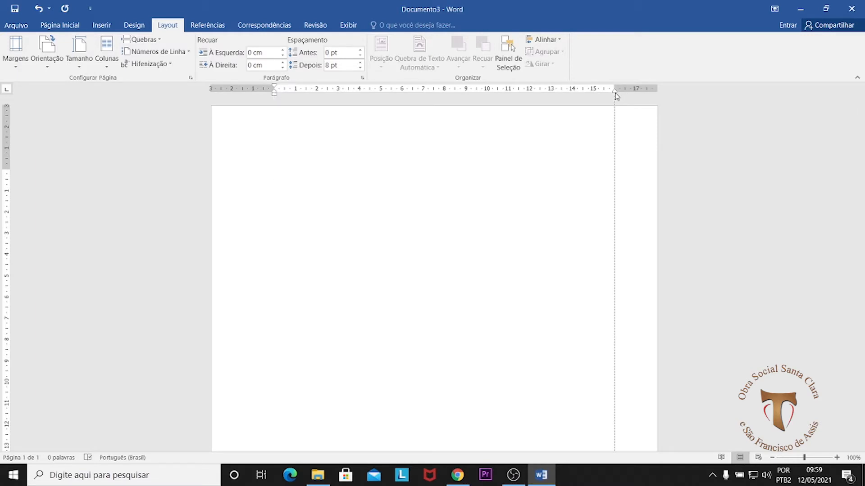
{"action": "scroll", "coordinate": [123, 339], "scroll_direction": "down", "scroll_amount": 5}
{"action": "scroll", "coordinate": [123, 340], "scroll_direction": "down", "scroll_amount": 5}
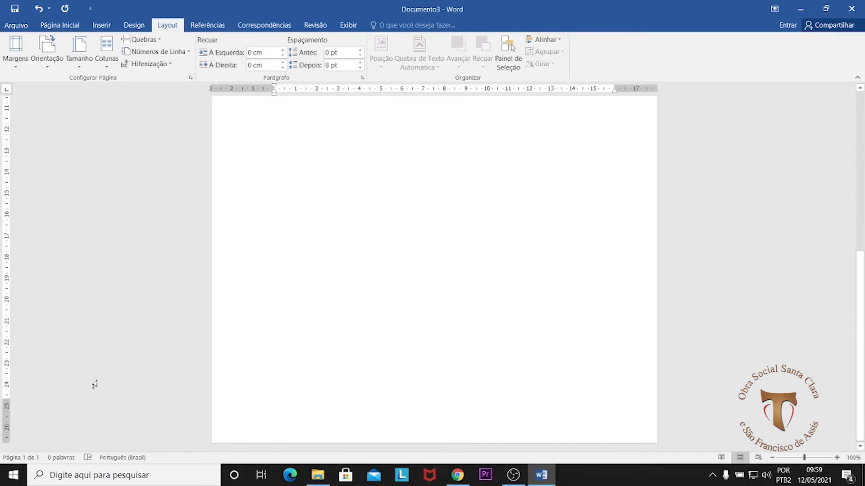
{"action": "left_click_drag", "start_coordinate": [6, 398], "coordinate": [6, 399]}
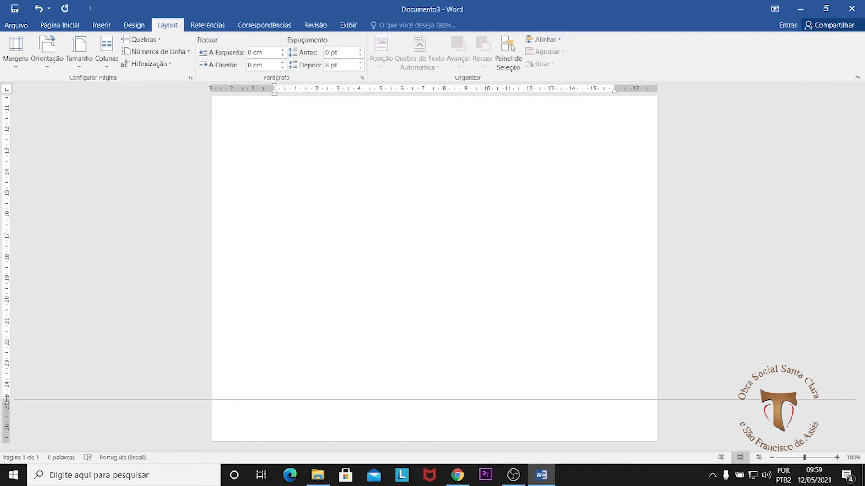
{"action": "scroll", "coordinate": [535, 399], "scroll_direction": "up", "scroll_amount": 8}
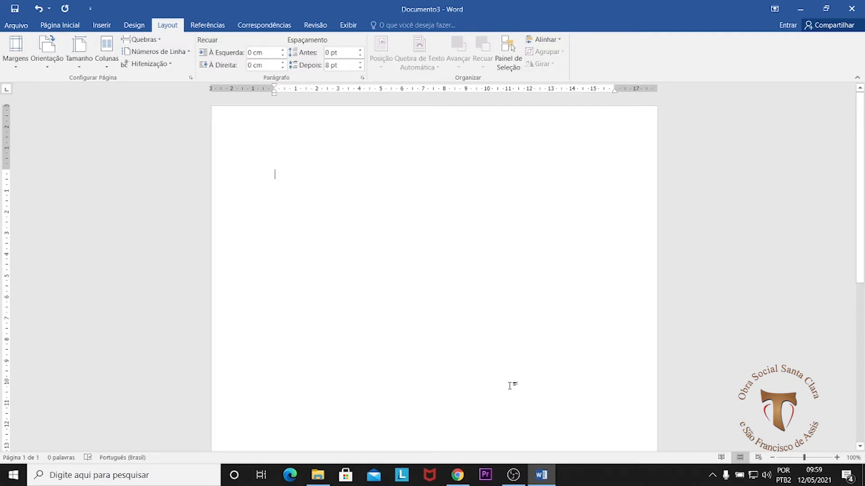
{"action": "scroll", "coordinate": [407, 236], "scroll_direction": "down", "scroll_amount": 6}
{"action": "scroll", "coordinate": [452, 264], "scroll_direction": "up", "scroll_amount": 6}
Step: Switch to Chrome, return to a blank start page and search Google for "lorem ipsum"
{"action": "left_click", "coordinate": [460, 481]}
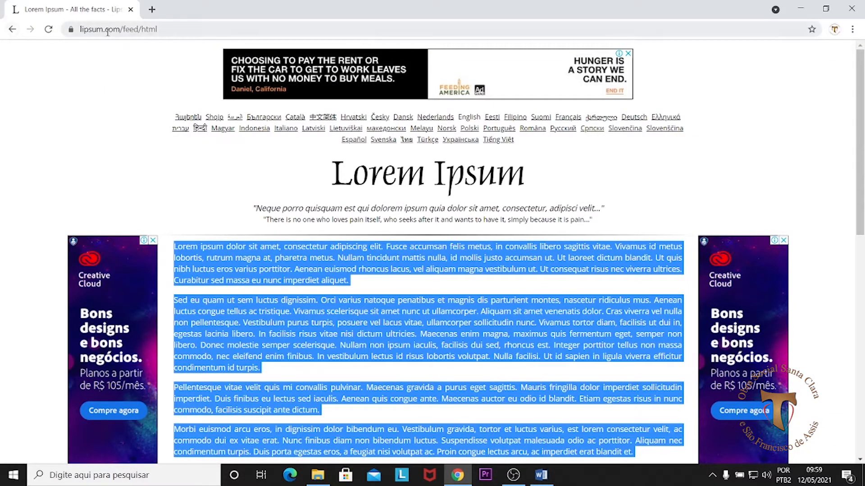
{"action": "double_click", "coordinate": [80, 30]}
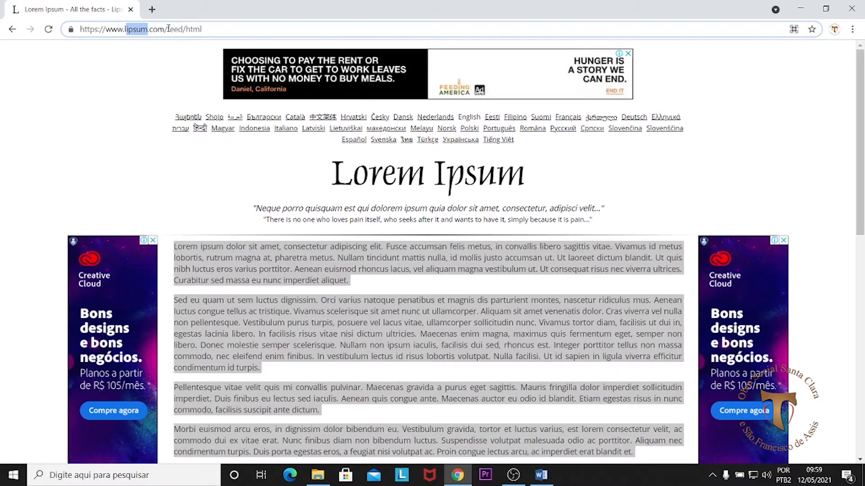
{"action": "left_click", "coordinate": [13, 30]}
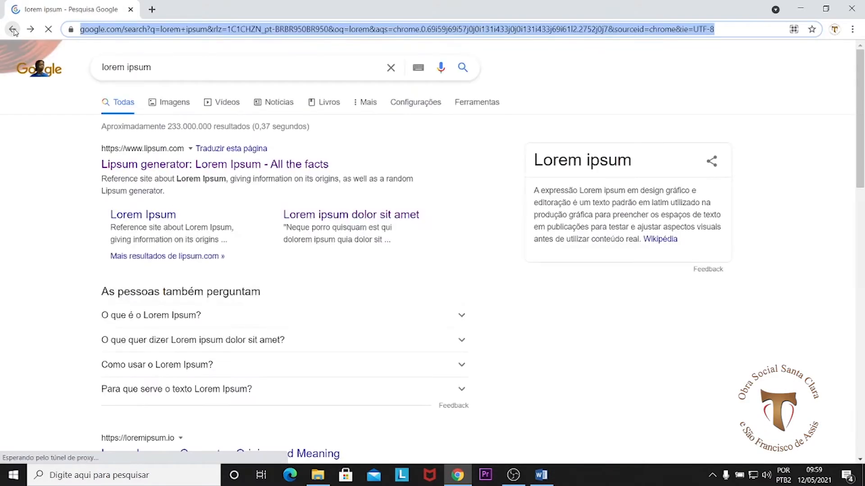
{"action": "left_click", "coordinate": [13, 30]}
{"action": "left_click", "coordinate": [305, 30]}
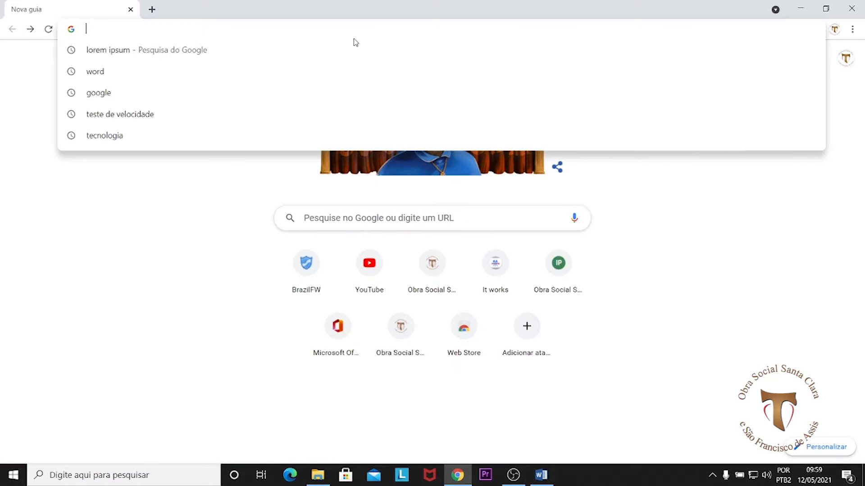
{"action": "type", "text": "l"}
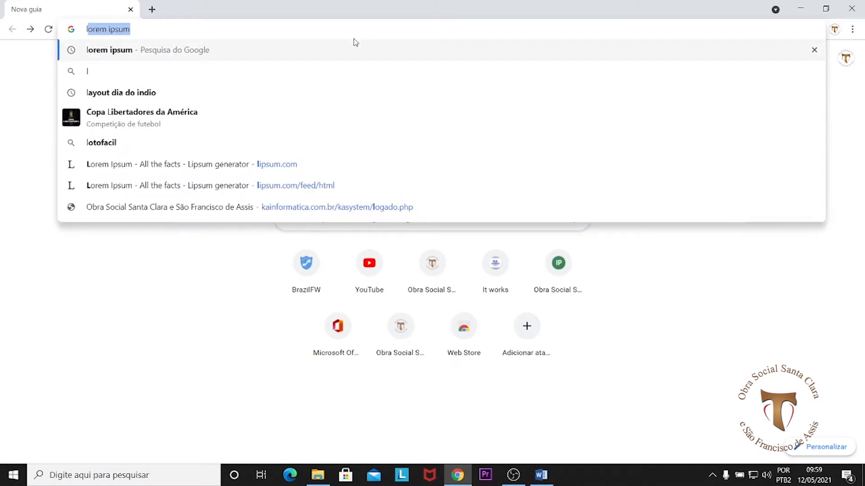
{"action": "type", "text": "orem i"}
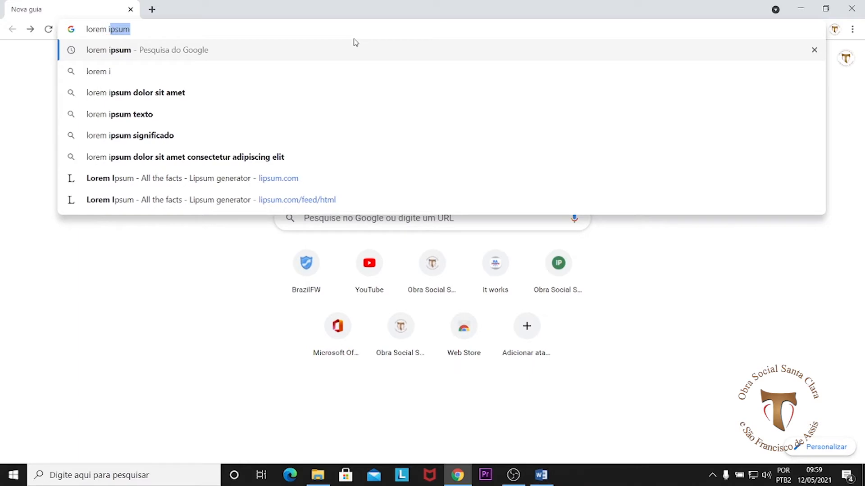
{"action": "type", "text": "pu"}
{"action": "key", "text": "BackSpace"}
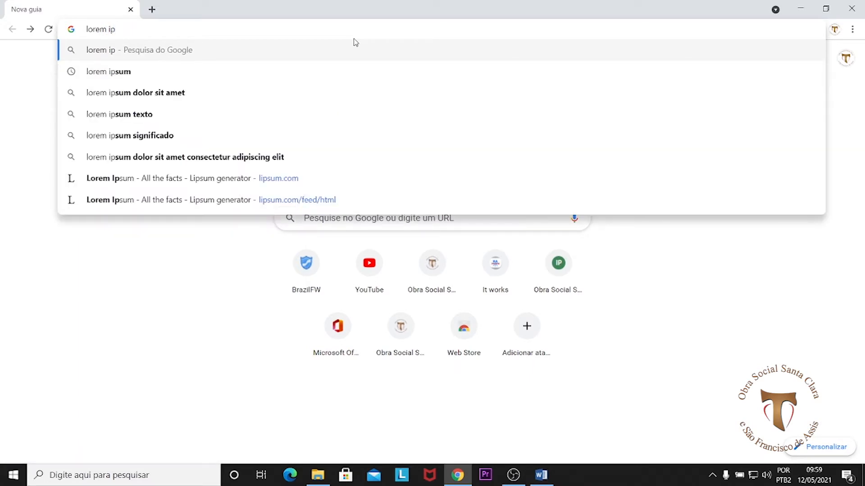
{"action": "type", "text": "sum"}
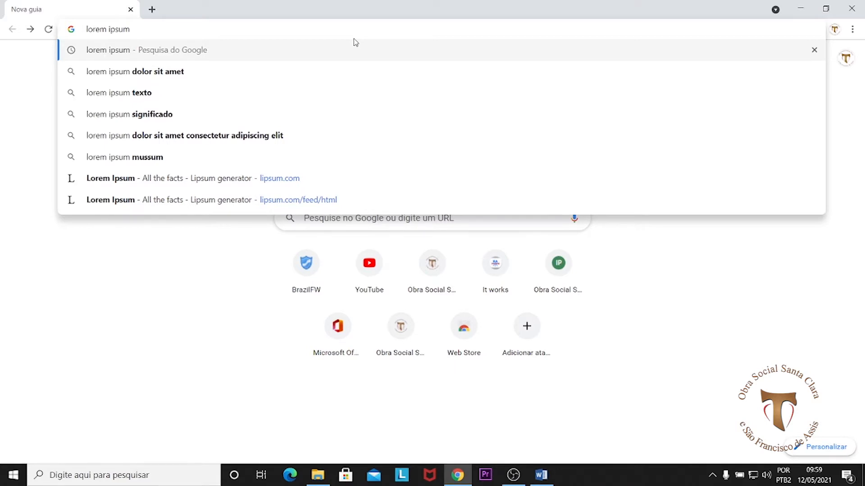
{"action": "key", "text": "Return"}
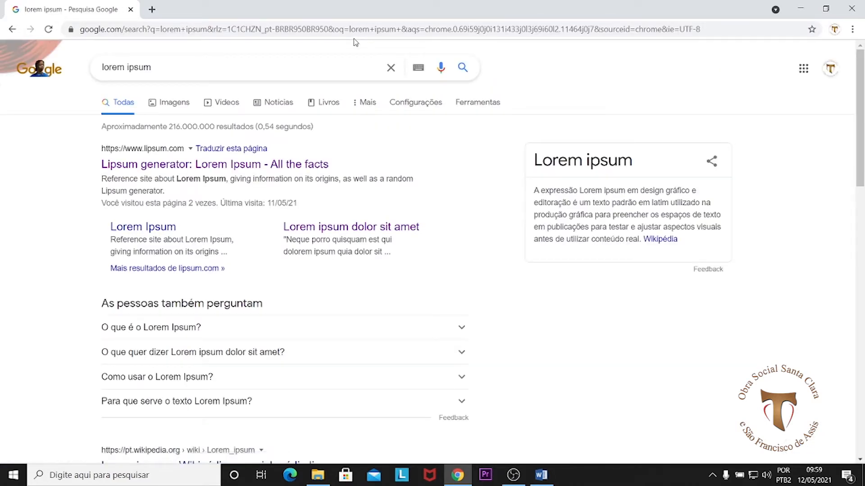
Step: Open lipsum.com from the search results and generate 10 paragraphs of Lorem Ipsum
{"action": "left_click", "coordinate": [165, 153]}
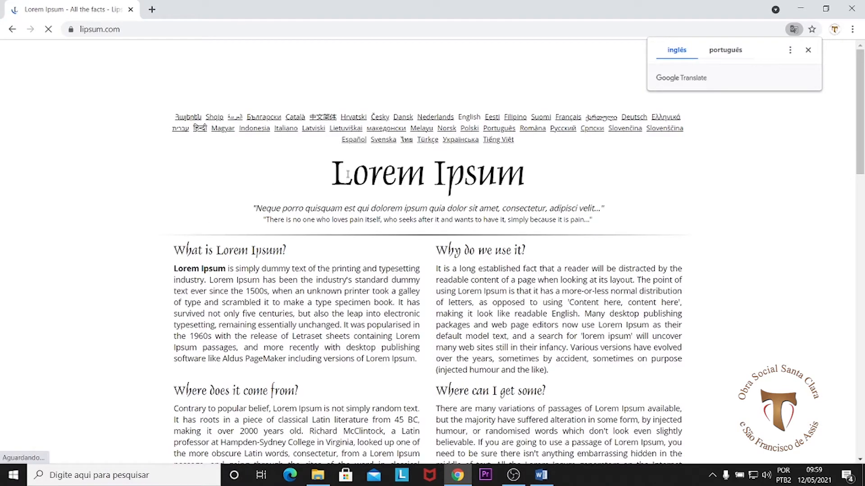
{"action": "scroll", "coordinate": [446, 248], "scroll_direction": "down", "scroll_amount": 6}
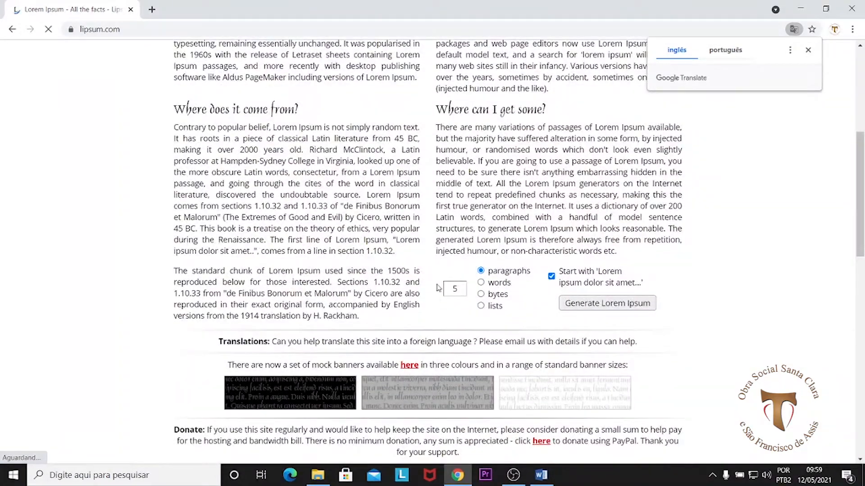
{"action": "double_click", "coordinate": [463, 289]}
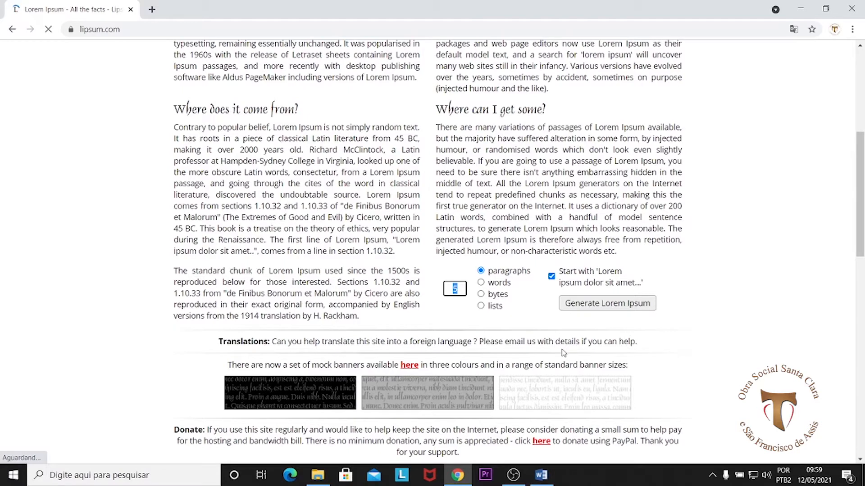
{"action": "type", "text": "10"}
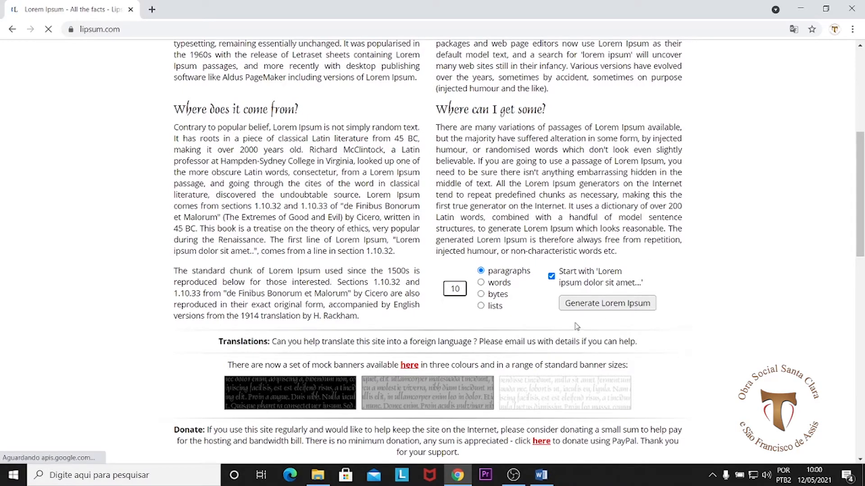
{"action": "left_click", "coordinate": [582, 310]}
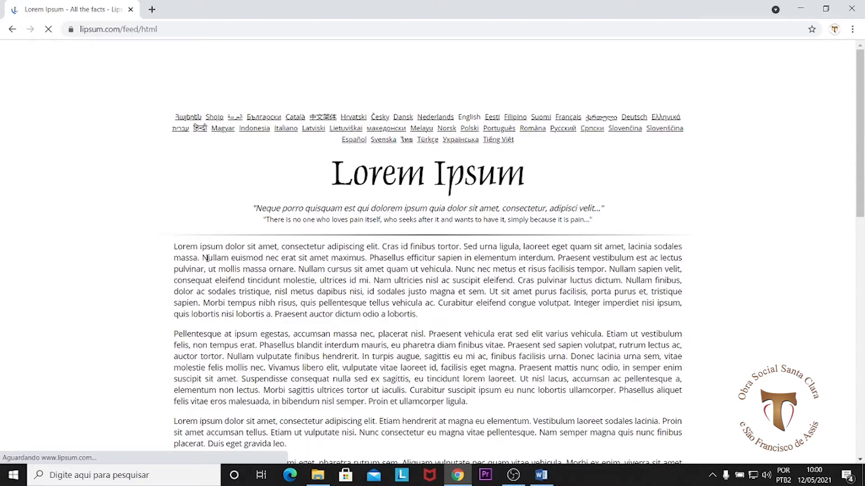
Step: Copy all ten generated Lorem Ipsum paragraphs from the page and switch to Word
{"action": "scroll", "coordinate": [201, 254], "scroll_direction": "down", "scroll_amount": 3}
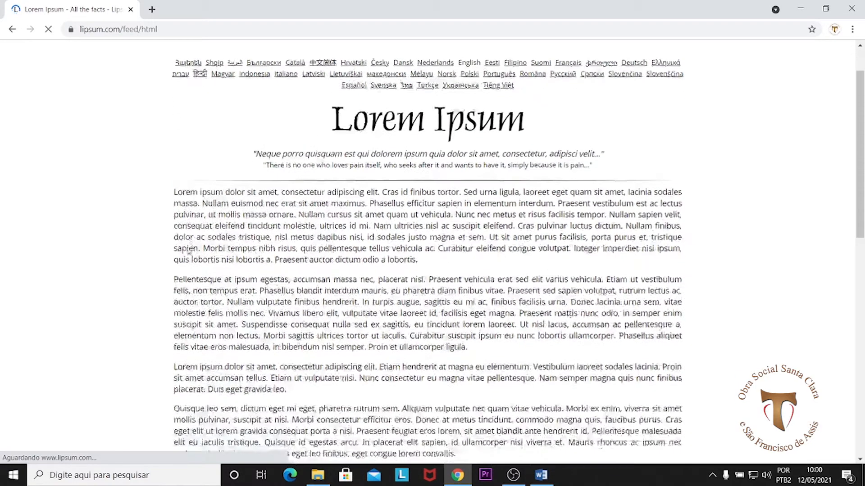
{"action": "left_click_drag", "start_coordinate": [174, 134], "coordinate": [657, 343]}
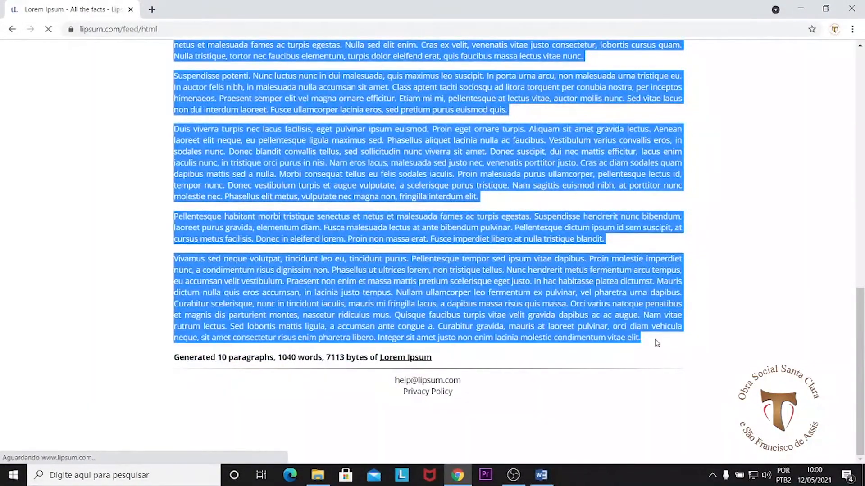
{"action": "right_click", "coordinate": [507, 298]}
{"action": "left_click", "coordinate": [543, 308]}
{"action": "left_click", "coordinate": [541, 475]}
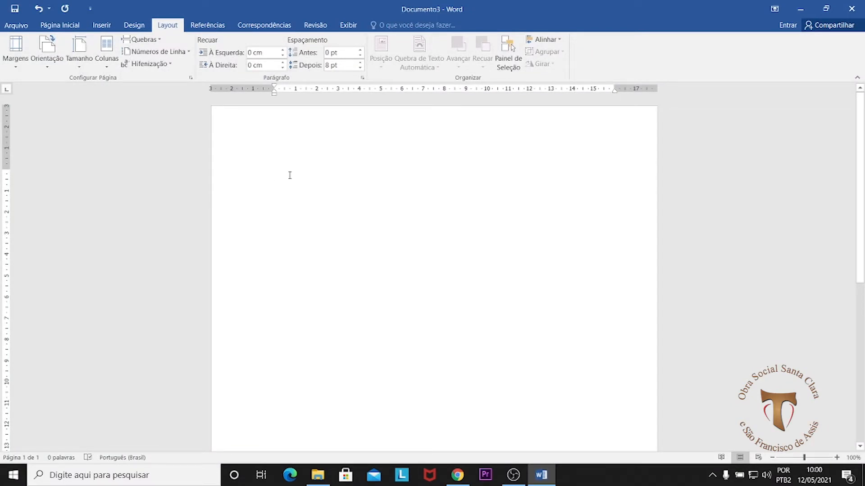
Step: Try a plain paste of the copied paragraphs into the blank document and undo it
{"action": "right_click", "coordinate": [275, 175]}
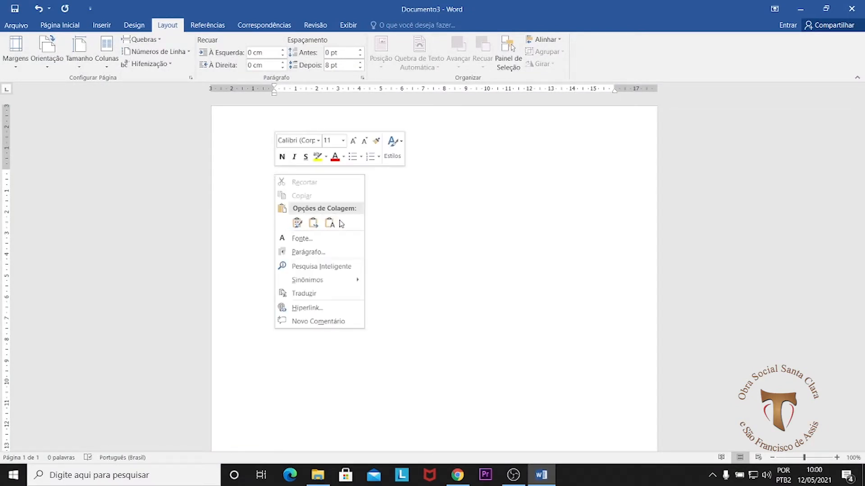
{"action": "left_click", "coordinate": [329, 223]}
{"action": "left_click", "coordinate": [65, 26]}
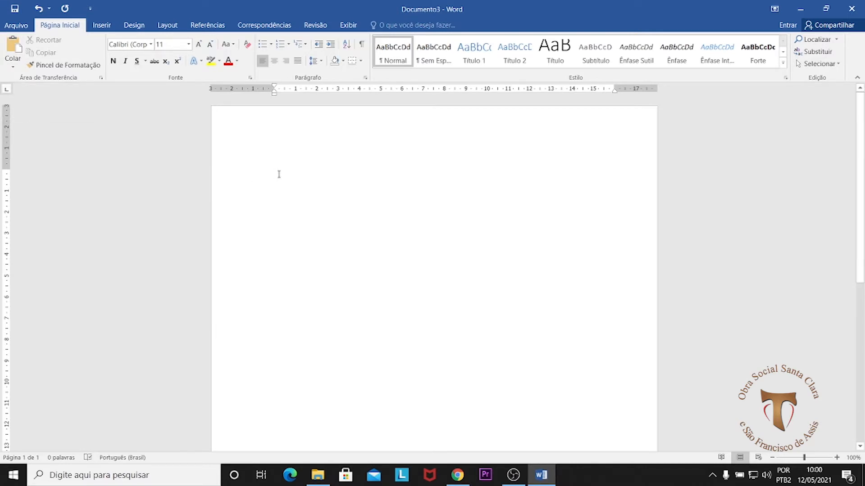
{"action": "key", "text": "ctrl+v"}
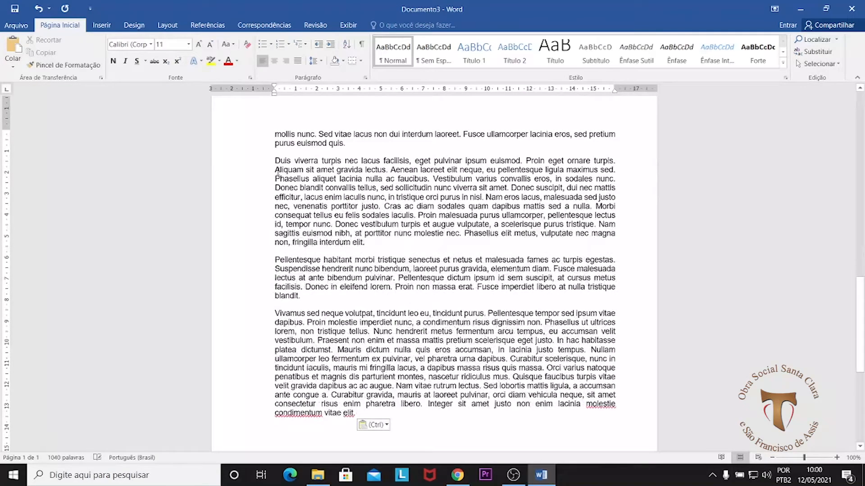
{"action": "key", "text": "ctrl+z"}
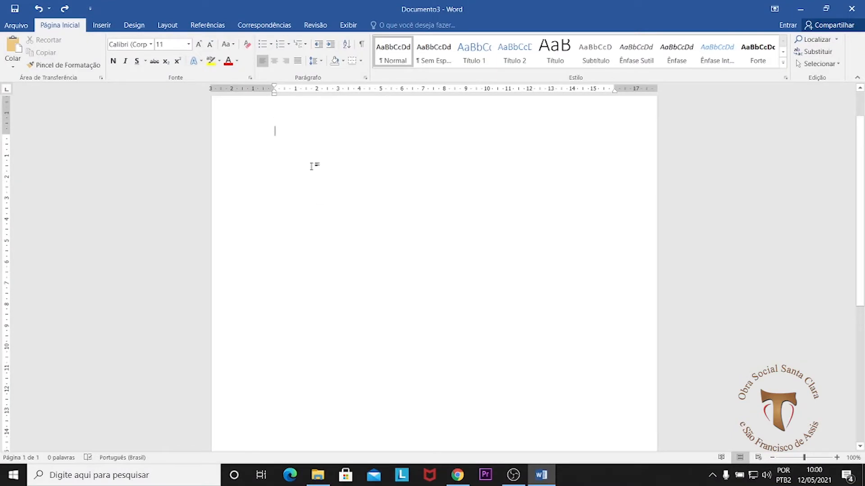
Step: Paste the copied Lorem Ipsum paragraphs into the document, keeping the source formatting, and review the pasted pages
{"action": "right_click", "coordinate": [275, 175]}
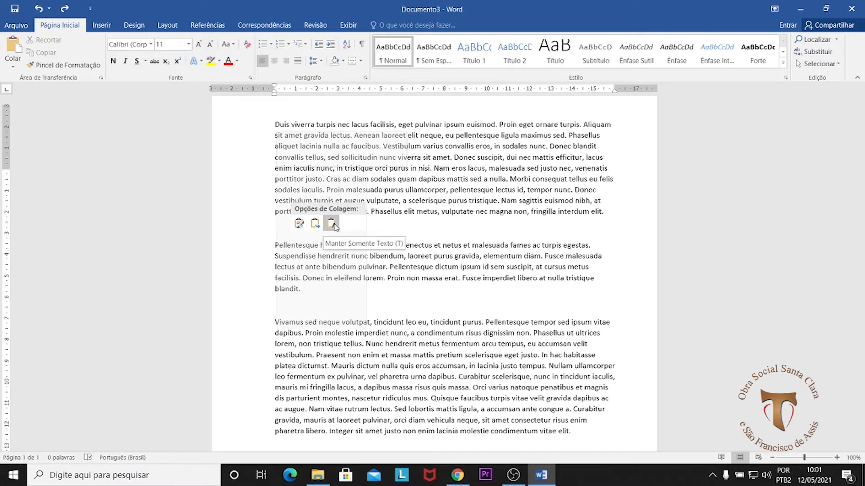
{"action": "left_click", "coordinate": [298, 224]}
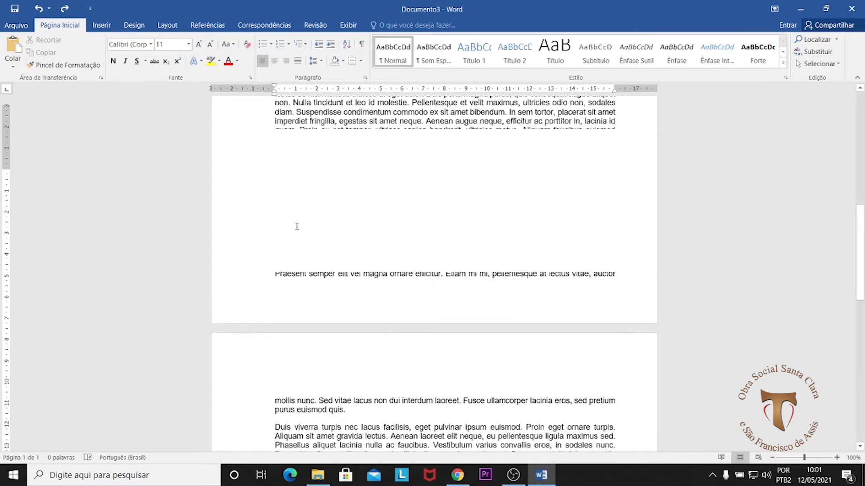
{"action": "scroll", "coordinate": [369, 255], "scroll_direction": "up", "scroll_amount": 10}
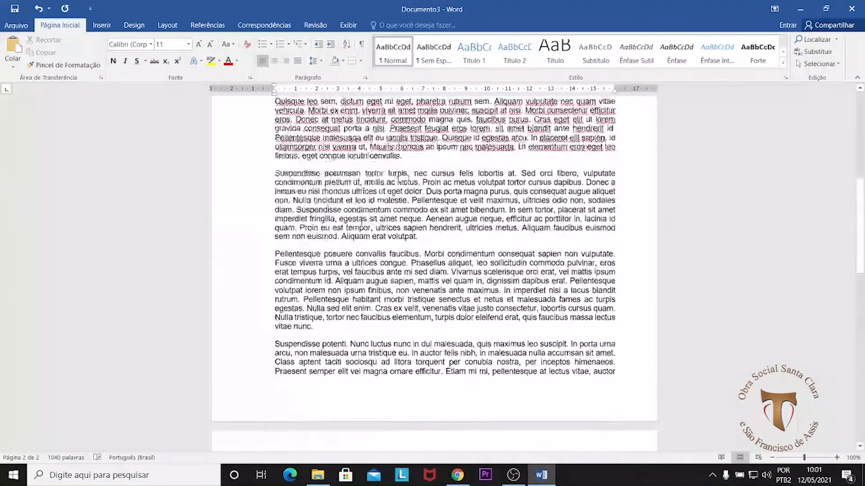
{"action": "left_click", "coordinate": [290, 255]}
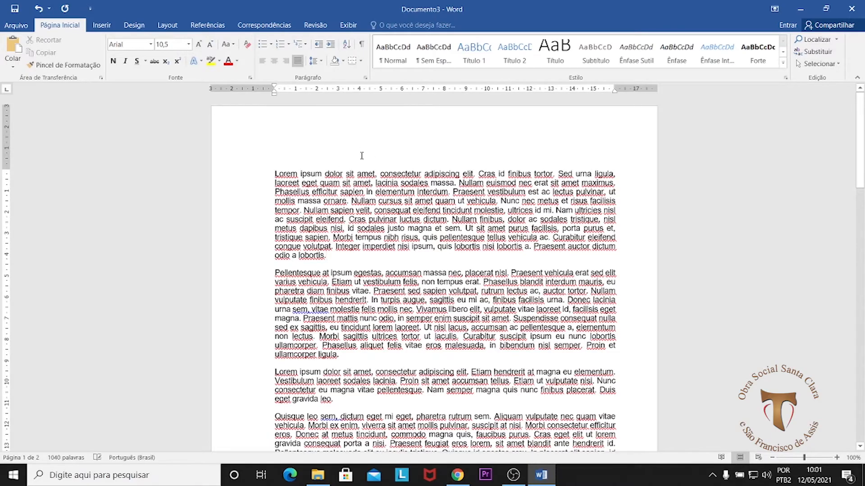
{"action": "scroll", "coordinate": [537, 194], "scroll_direction": "down", "scroll_amount": 20}
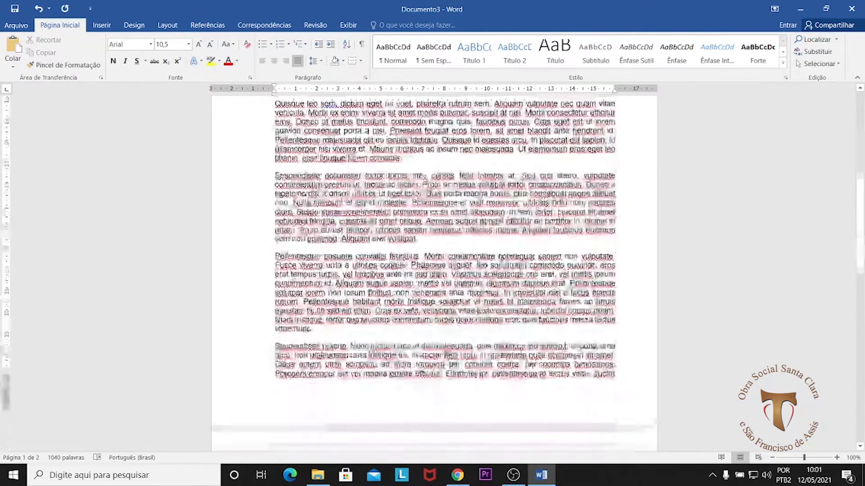
{"action": "scroll", "coordinate": [488, 251], "scroll_direction": "up", "scroll_amount": 15}
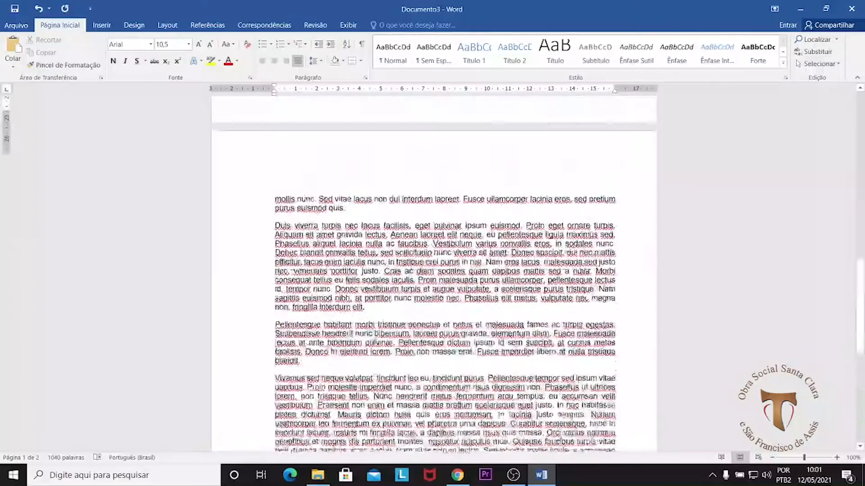
{"action": "scroll", "coordinate": [368, 183], "scroll_direction": "up", "scroll_amount": 5}
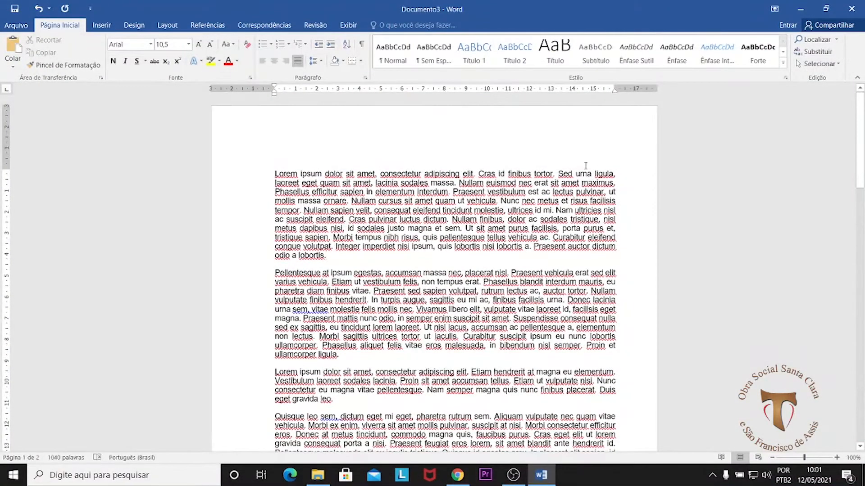
Step: Compare the first paragraph's justified alignment in Word with the original text on the lipsum.com page in Chrome
{"action": "left_click_drag", "start_coordinate": [617, 174], "coordinate": [623, 258]}
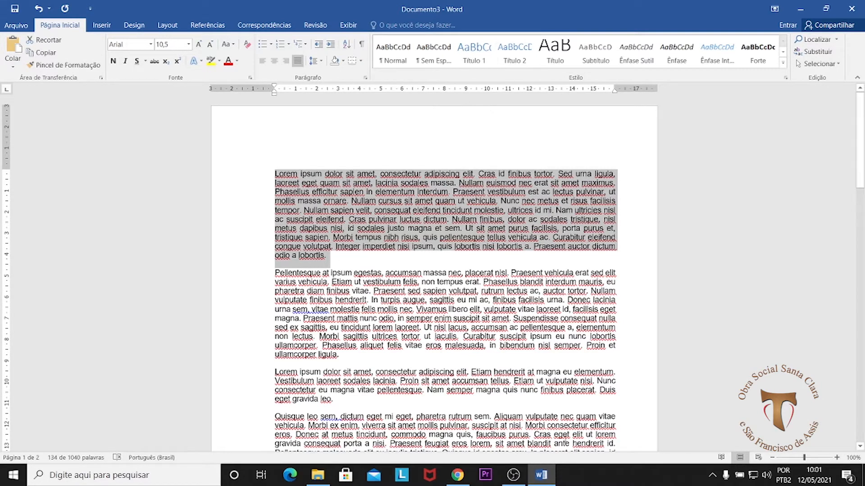
{"action": "left_click", "coordinate": [458, 475]}
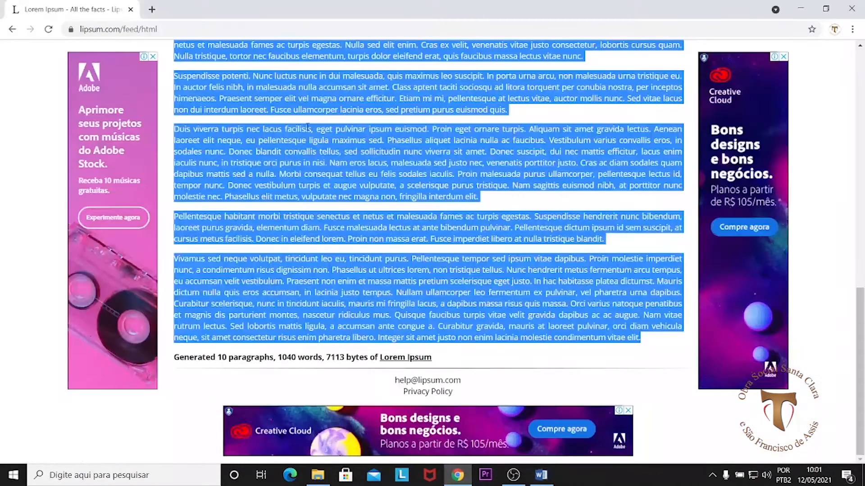
{"action": "scroll", "coordinate": [553, 185], "scroll_direction": "up", "scroll_amount": 15}
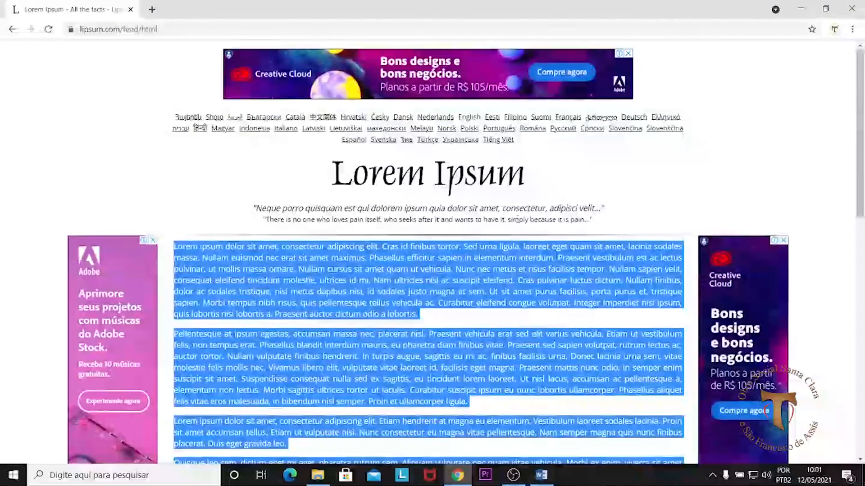
{"action": "scroll", "coordinate": [521, 143], "scroll_direction": "down", "scroll_amount": 4}
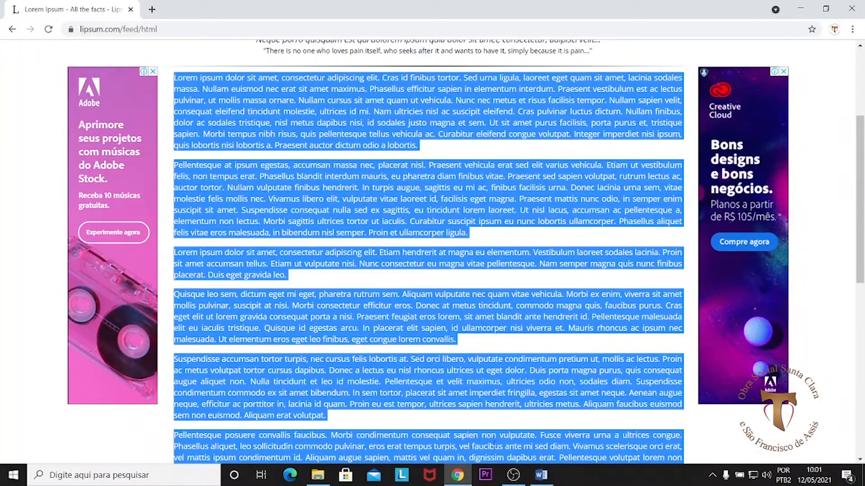
{"action": "left_click", "coordinate": [541, 475]}
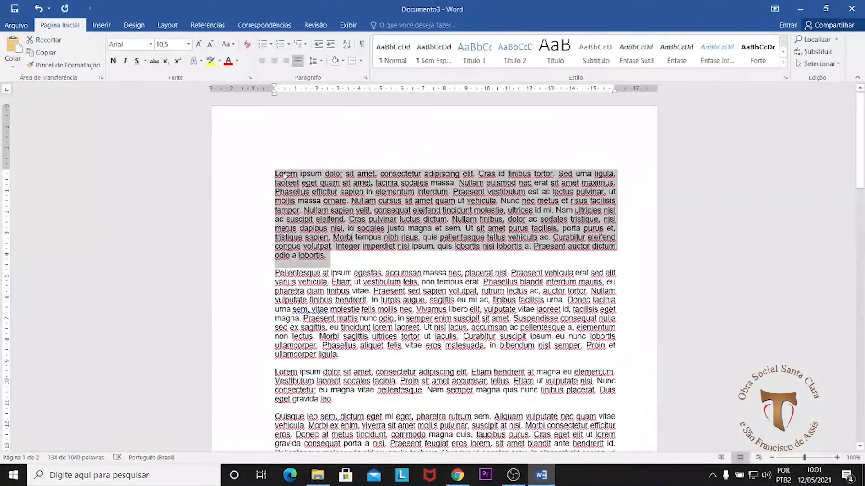
Step: Check the paste options available at the end of the first paragraph and dismiss them without pasting
{"action": "left_click", "coordinate": [263, 187]}
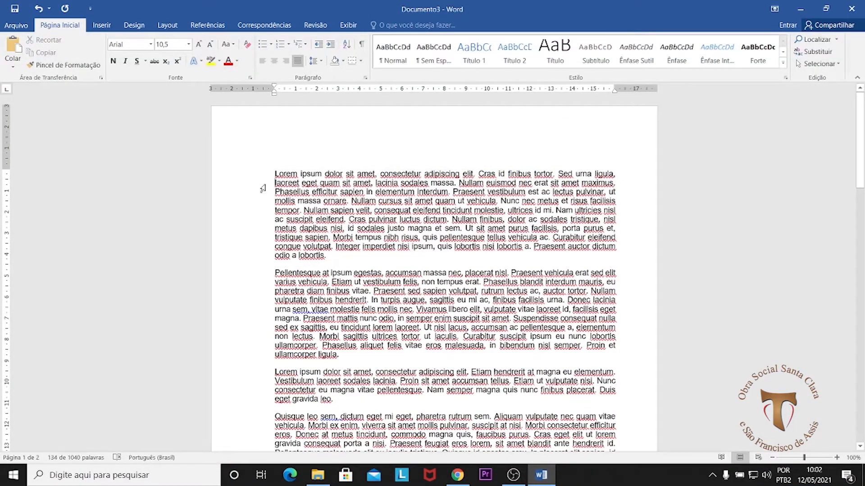
{"action": "right_click", "coordinate": [335, 261]}
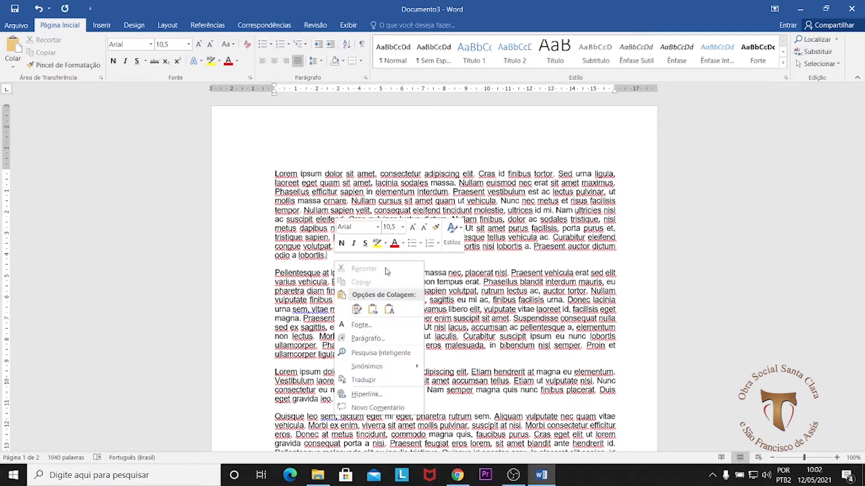
{"action": "left_click", "coordinate": [356, 309]}
{"action": "left_click", "coordinate": [513, 159]}
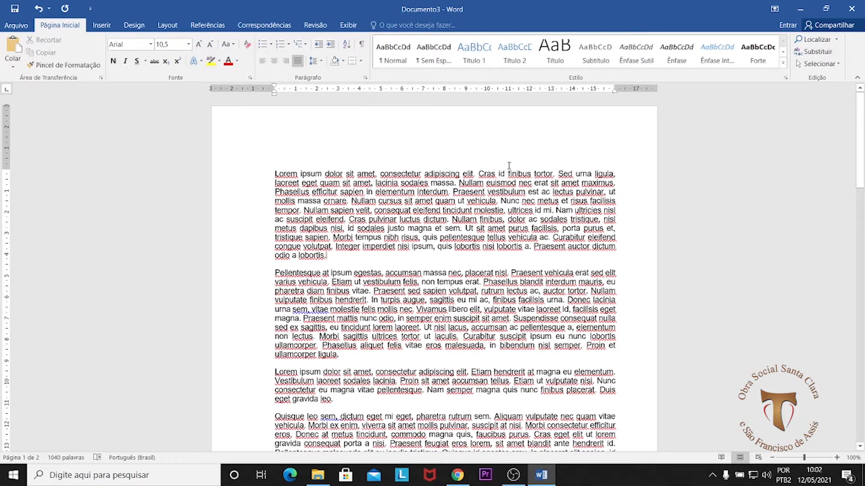
Step: Undo the source-formatted paste and paste the Lorem Ipsum paragraphs into the blank document as text only
{"action": "key", "text": "ctrl+z"}
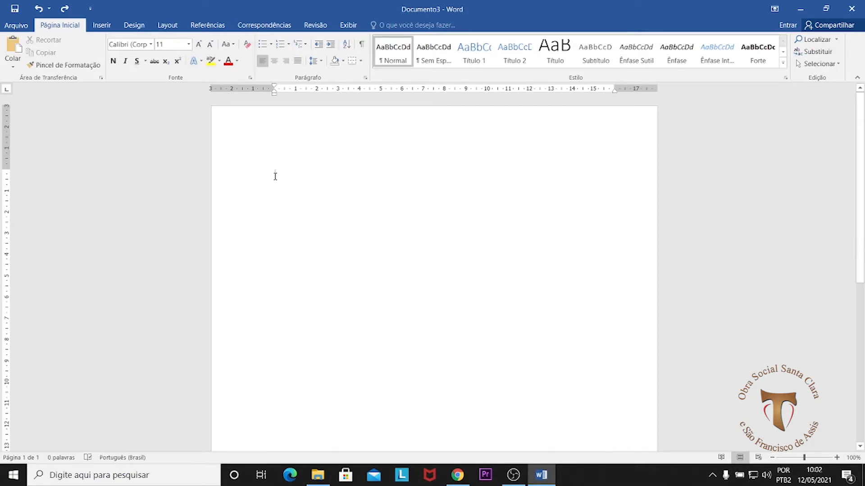
{"action": "right_click", "coordinate": [273, 177]}
{"action": "left_click", "coordinate": [327, 224]}
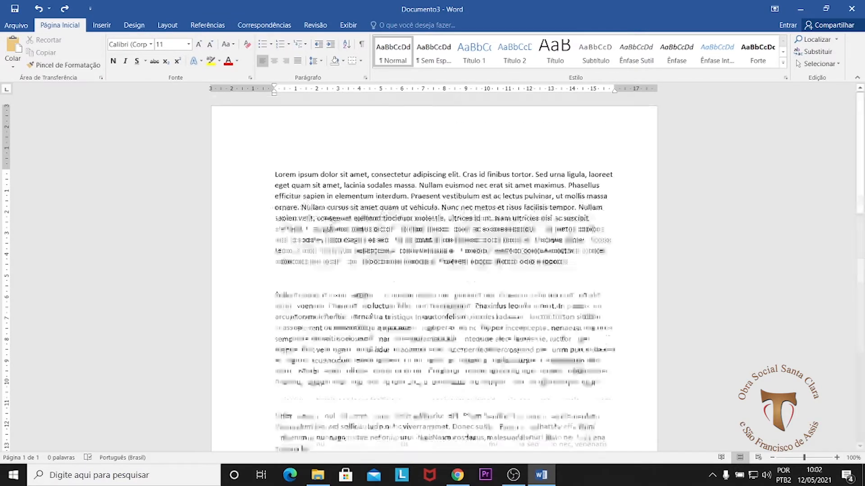
Step: Examine the text-only paste across both pages, checking the spacing and blank lines between paragraphs
{"action": "scroll", "coordinate": [368, 239], "scroll_direction": "up", "scroll_amount": 15}
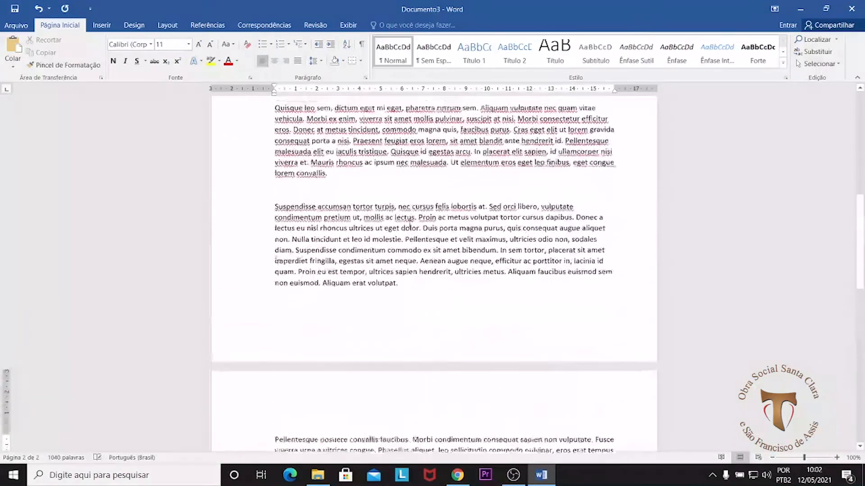
{"action": "scroll", "coordinate": [406, 215], "scroll_direction": "up", "scroll_amount": 4}
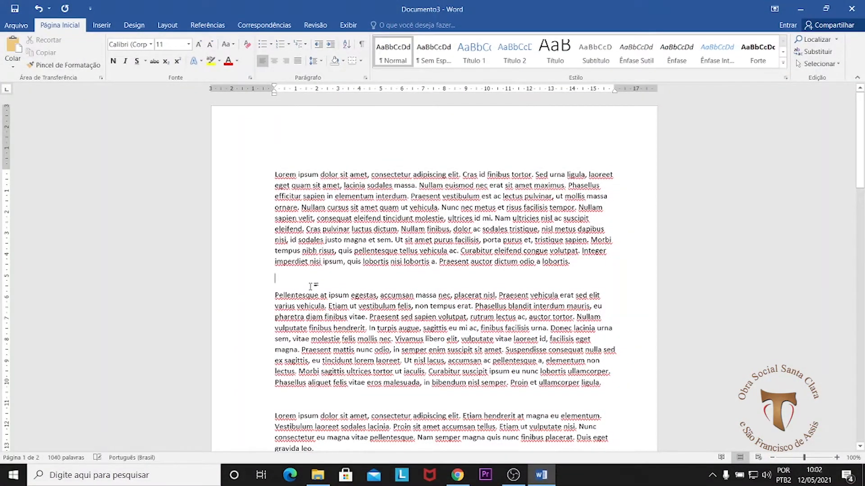
{"action": "scroll", "coordinate": [318, 343], "scroll_direction": "down", "scroll_amount": 3}
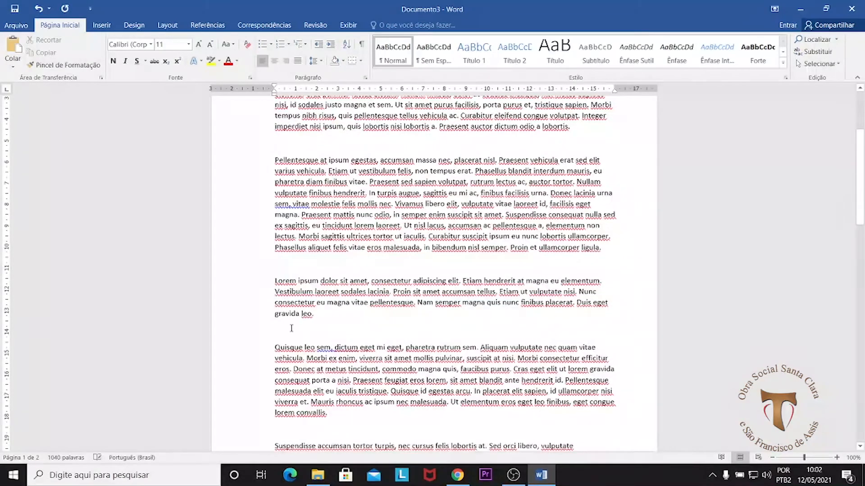
{"action": "scroll", "coordinate": [363, 328], "scroll_direction": "down", "scroll_amount": 4}
{"action": "left_click", "coordinate": [284, 241]}
{"action": "scroll", "coordinate": [352, 341], "scroll_direction": "down", "scroll_amount": 3}
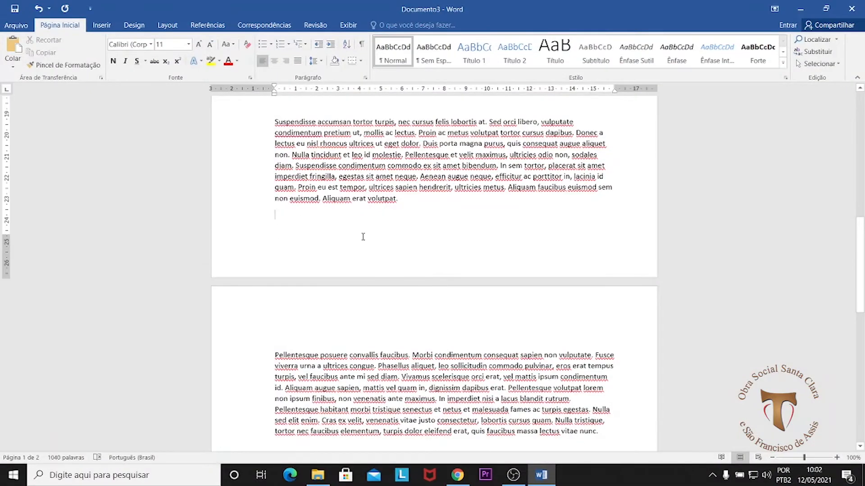
{"action": "scroll", "coordinate": [315, 243], "scroll_direction": "down", "scroll_amount": 4}
{"action": "left_click", "coordinate": [288, 262]}
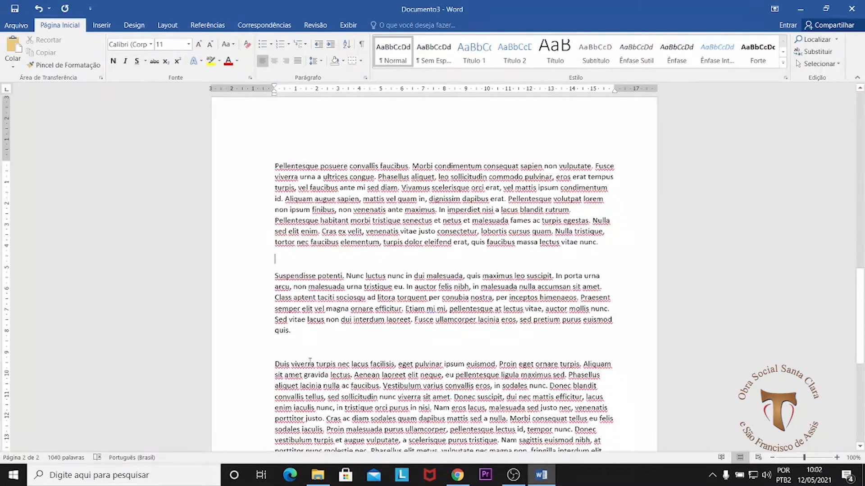
{"action": "scroll", "coordinate": [315, 350], "scroll_direction": "down", "scroll_amount": 6}
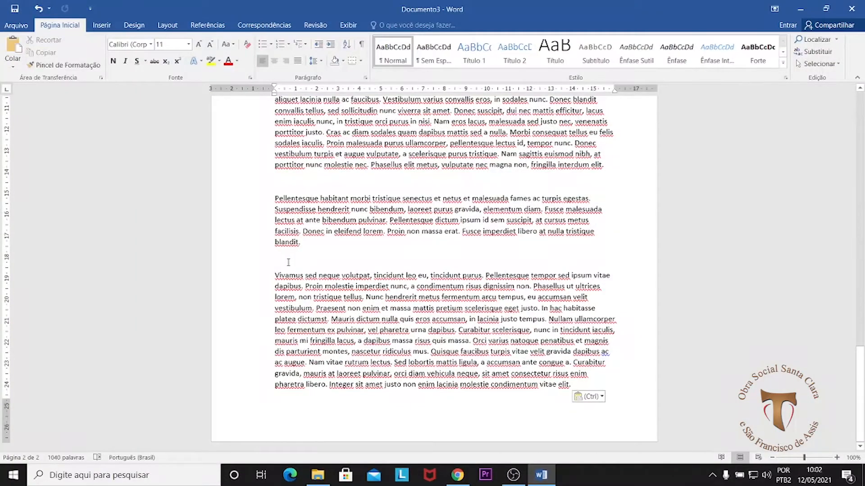
{"action": "scroll", "coordinate": [370, 261], "scroll_direction": "up", "scroll_amount": 18}
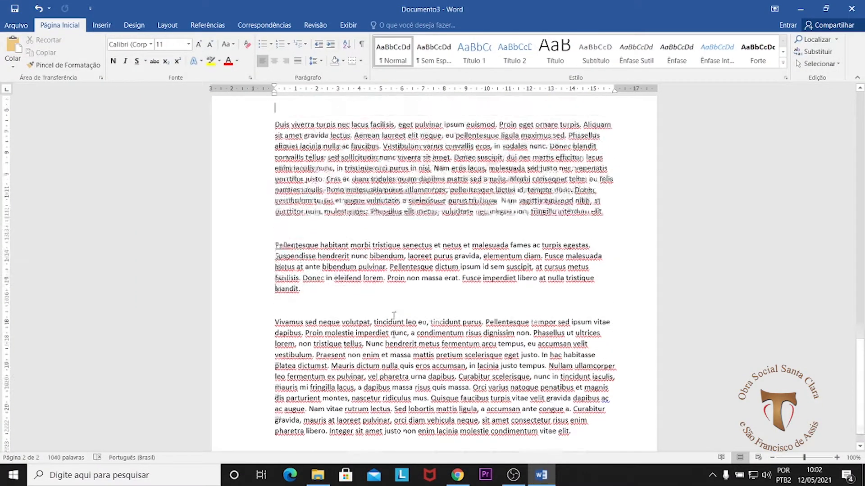
{"action": "scroll", "coordinate": [291, 260], "scroll_direction": "up", "scroll_amount": 4}
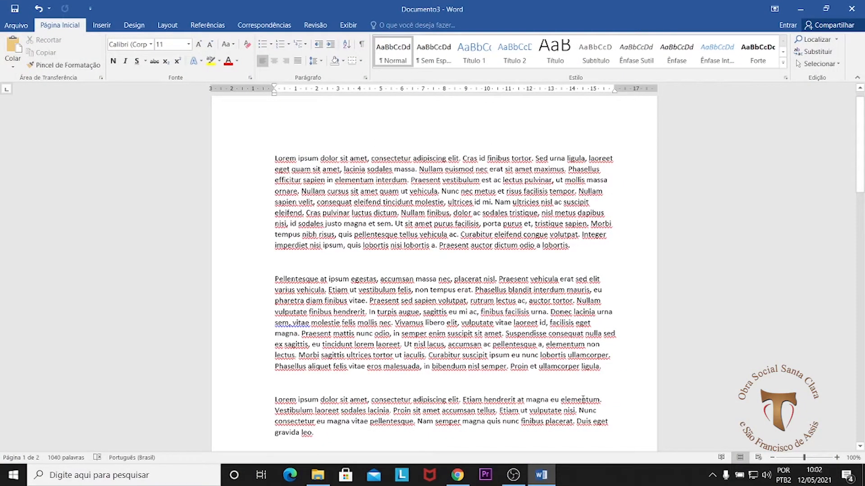
{"action": "scroll", "coordinate": [624, 265], "scroll_direction": "down", "scroll_amount": 9}
{"action": "scroll", "coordinate": [435, 270], "scroll_direction": "down", "scroll_amount": 15}
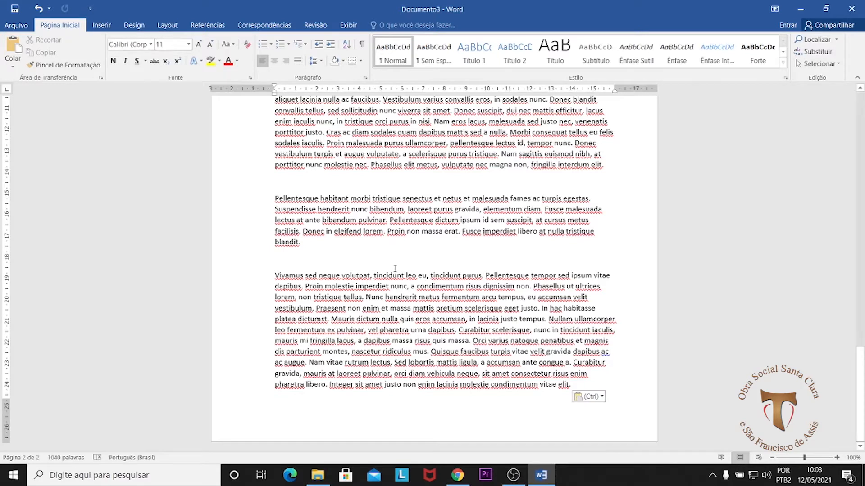
Step: Delete the blank lines between the paragraphs on the second page, from the final paragraph back to "Suspendisse potenti"
{"action": "left_click", "coordinate": [281, 259]}
{"action": "key", "text": "Delete"}
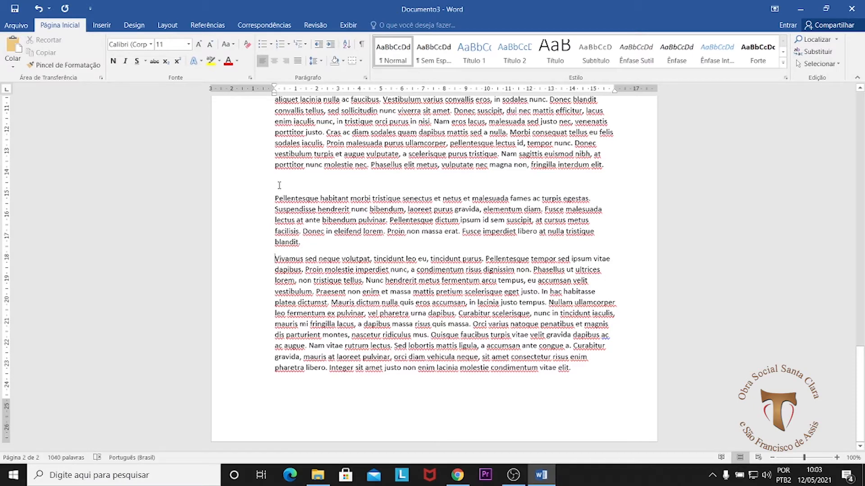
{"action": "key", "text": "Delete"}
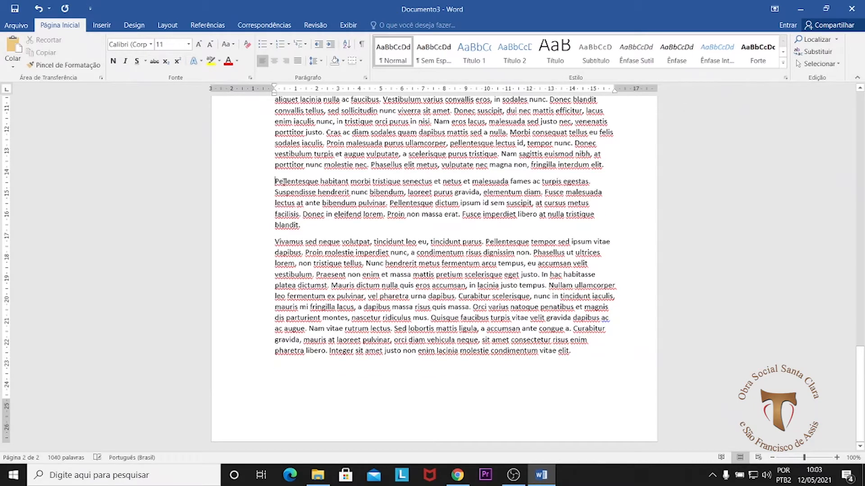
{"action": "scroll", "coordinate": [314, 195], "scroll_direction": "up", "scroll_amount": 4}
{"action": "left_click", "coordinate": [277, 169]}
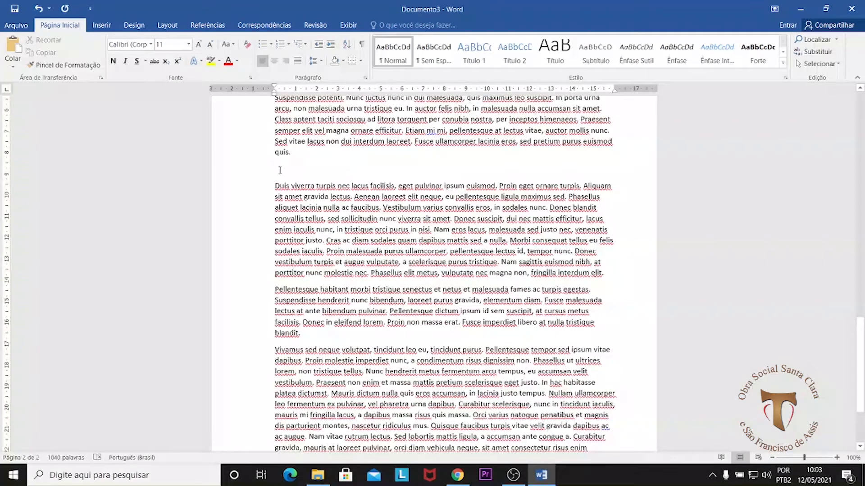
{"action": "key", "text": "Delete"}
{"action": "scroll", "coordinate": [317, 179], "scroll_direction": "up", "scroll_amount": 6}
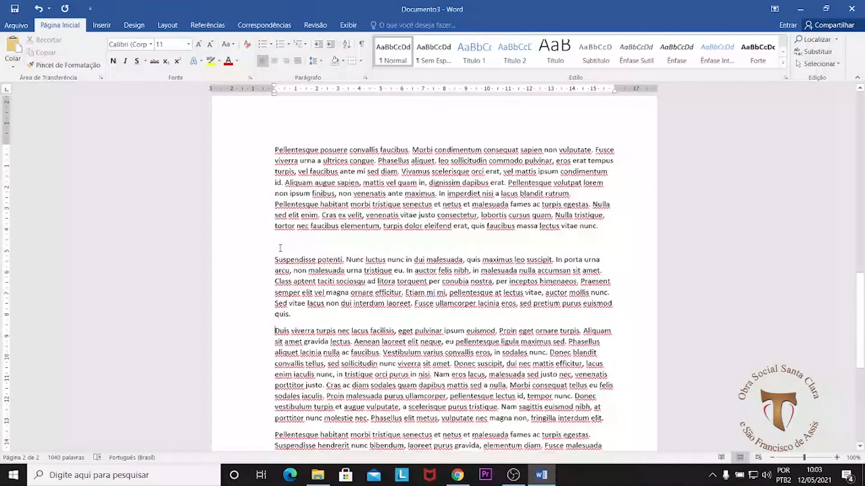
{"action": "left_click", "coordinate": [329, 238]}
{"action": "key", "text": "Delete"}
Step: Delete the remaining blank lines between the first page's paragraphs, including the one before "Pellentesque posuere", and check both pages
{"action": "scroll", "coordinate": [329, 237], "scroll_direction": "up", "scroll_amount": 6}
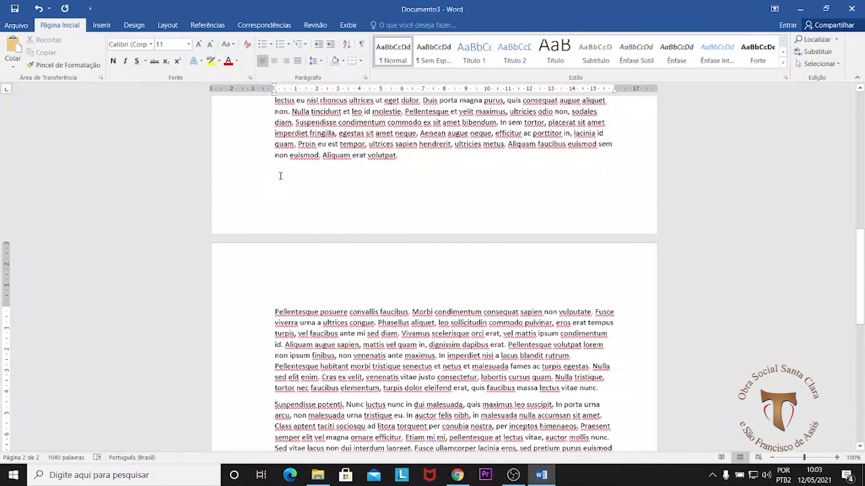
{"action": "left_click", "coordinate": [280, 175]}
{"action": "key", "text": "Delete"}
{"action": "scroll", "coordinate": [388, 194], "scroll_direction": "up", "scroll_amount": 6}
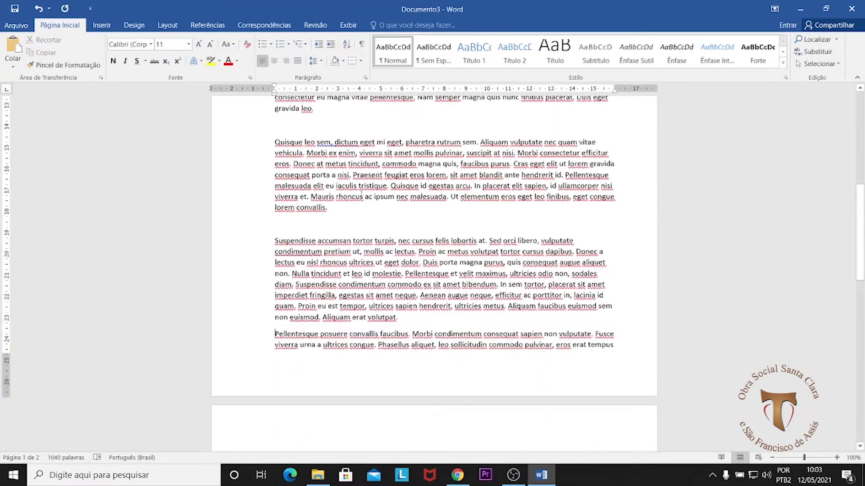
{"action": "key", "text": "Delete"}
{"action": "key", "text": "Delete"}
{"action": "scroll", "coordinate": [306, 149], "scroll_direction": "up", "scroll_amount": 5}
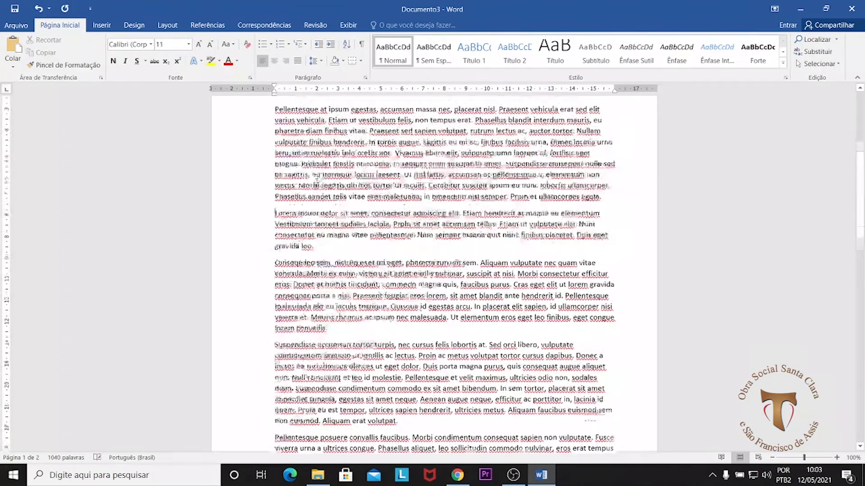
{"action": "scroll", "coordinate": [317, 183], "scroll_direction": "up", "scroll_amount": 6}
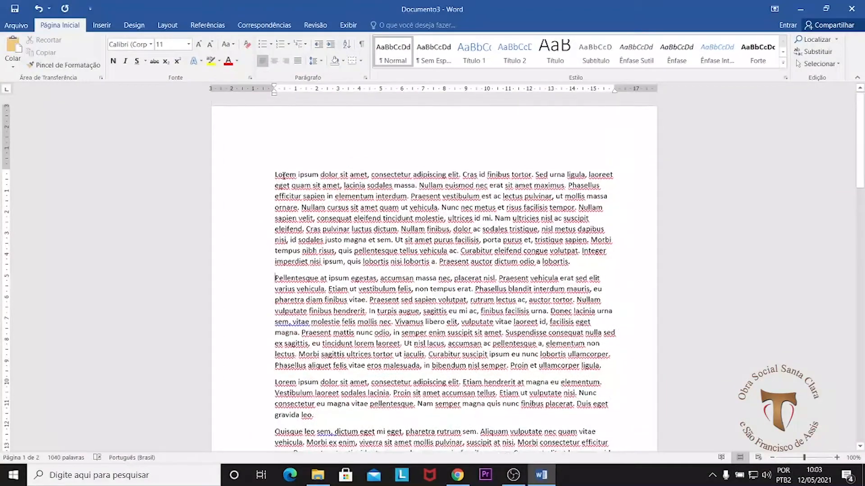
{"action": "scroll", "coordinate": [350, 284], "scroll_direction": "down", "scroll_amount": 15}
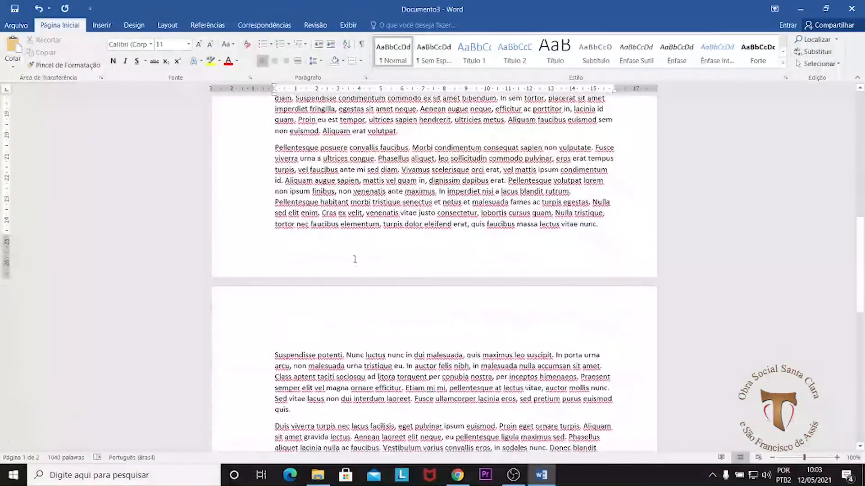
{"action": "scroll", "coordinate": [354, 273], "scroll_direction": "down", "scroll_amount": 10}
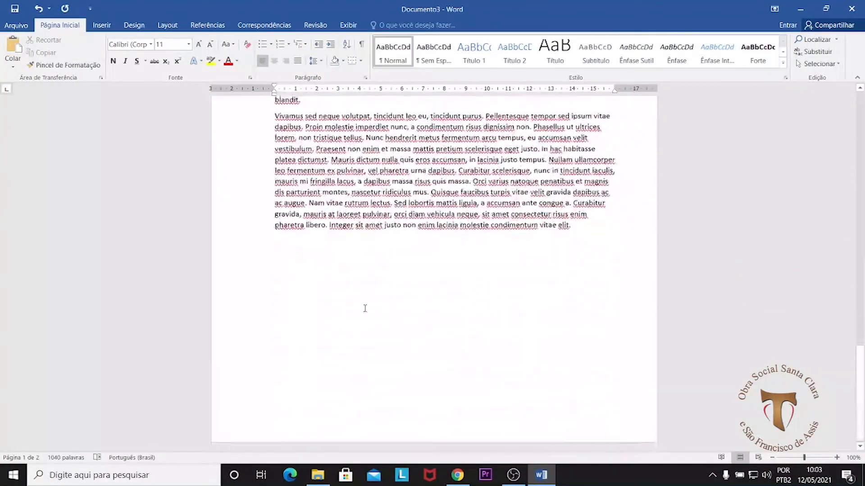
{"action": "scroll", "coordinate": [515, 254], "scroll_direction": "up", "scroll_amount": 20}
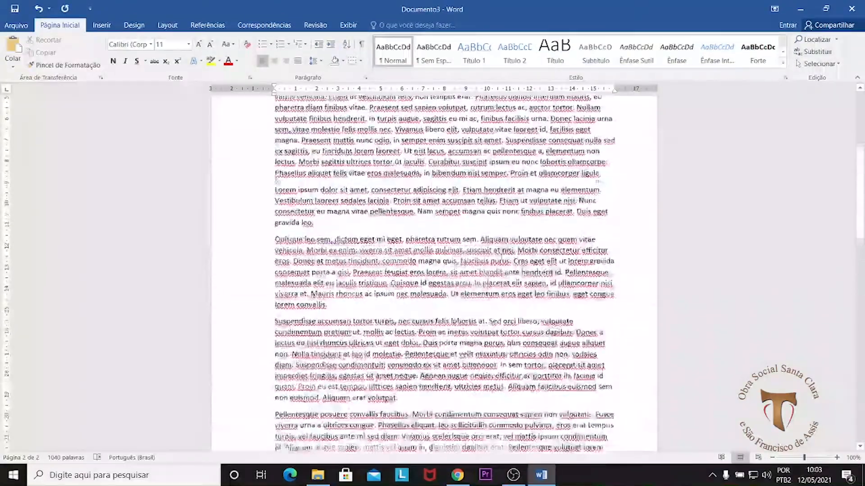
{"action": "scroll", "coordinate": [499, 258], "scroll_direction": "up", "scroll_amount": 1}
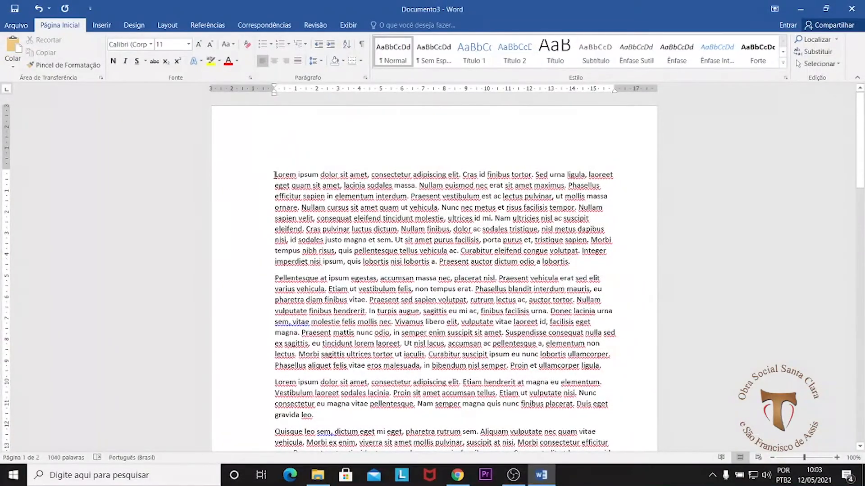
Step: Try justified alignment on the first paragraph and undo it
{"action": "left_click_drag", "start_coordinate": [274, 175], "coordinate": [309, 264]}
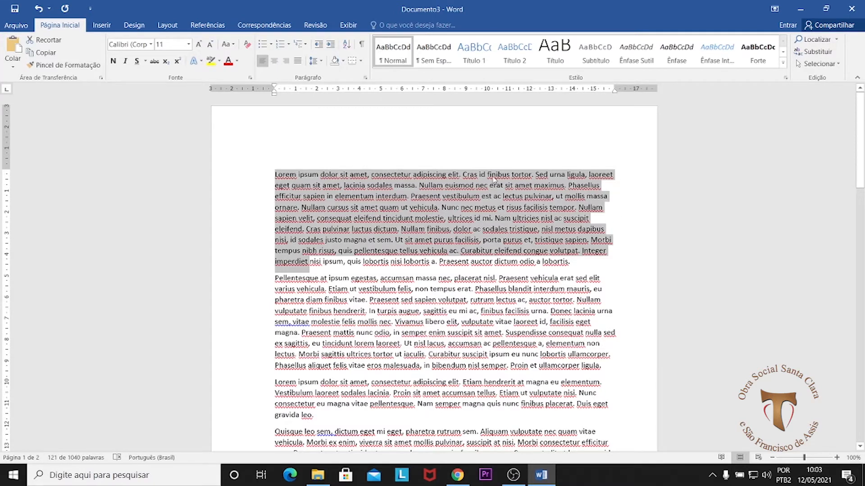
{"action": "left_click", "coordinate": [595, 260]}
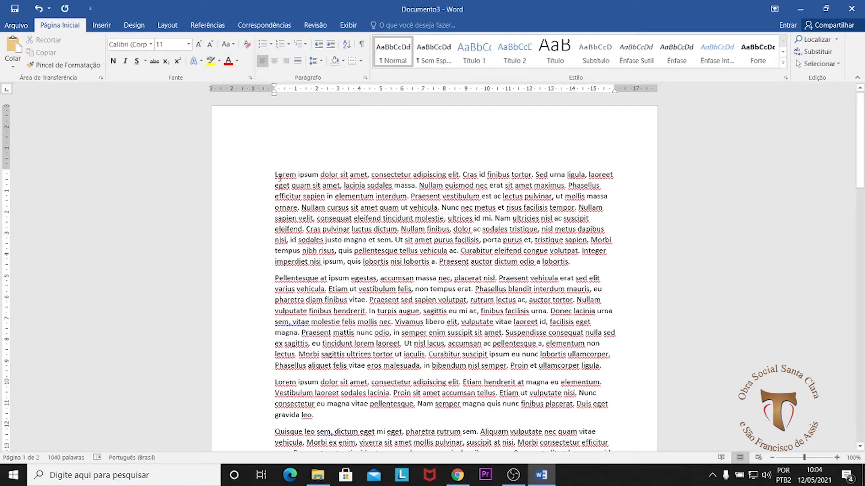
{"action": "left_click", "coordinate": [298, 63]}
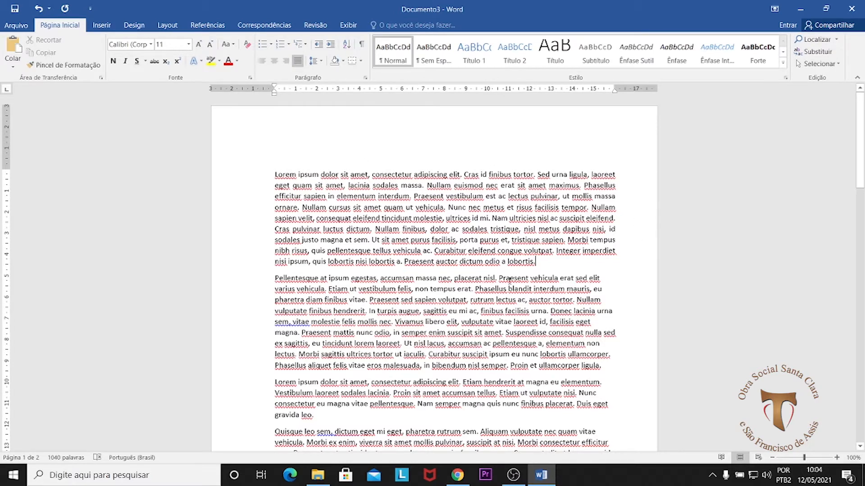
{"action": "left_click_drag", "start_coordinate": [276, 174], "coordinate": [542, 267]}
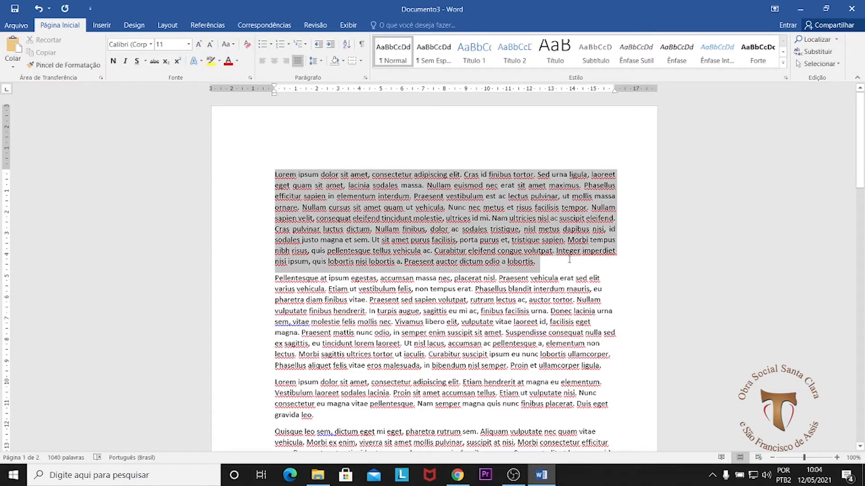
{"action": "left_click", "coordinate": [595, 261]}
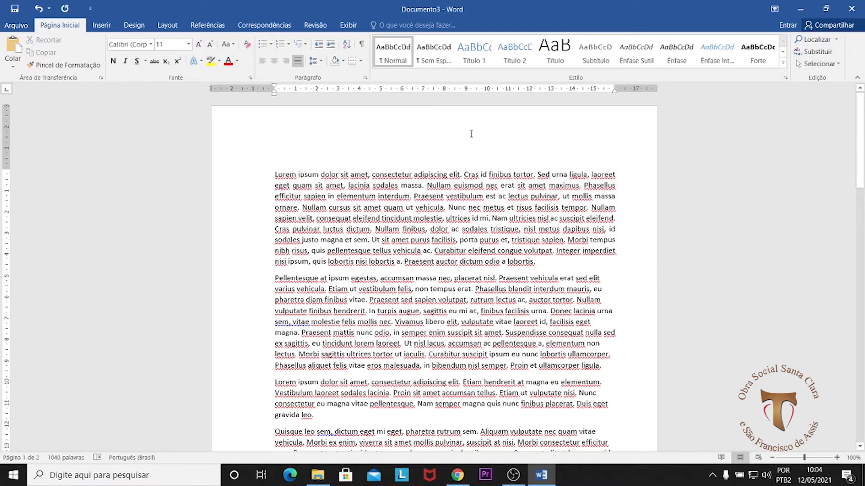
{"action": "key", "text": "ctrl+z"}
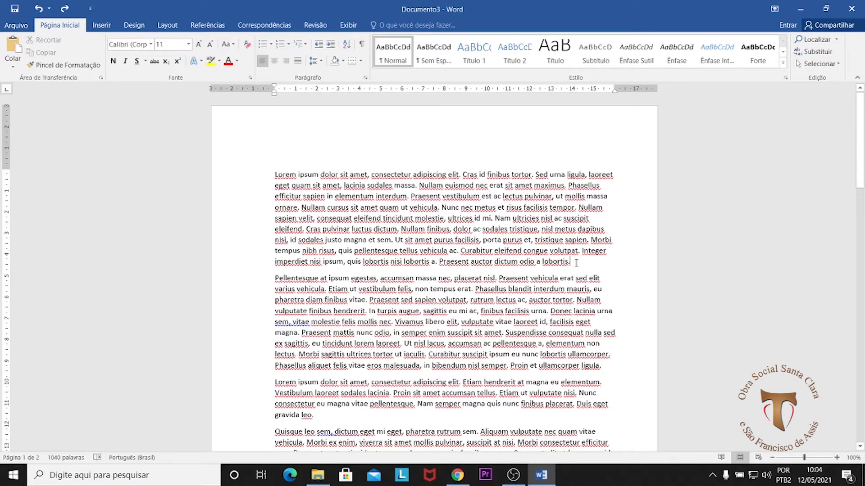
Step: Practise selecting the whole first paragraph from its end back to its beginning, and clear the selection
{"action": "left_click_drag", "start_coordinate": [569, 262], "coordinate": [276, 176]}
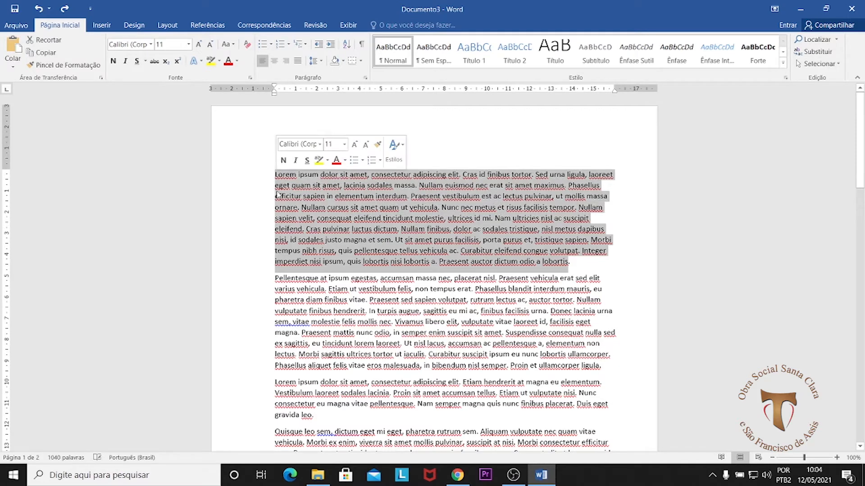
{"action": "left_click", "coordinate": [572, 263]}
{"action": "left_click_drag", "start_coordinate": [569, 262], "coordinate": [274, 174]}
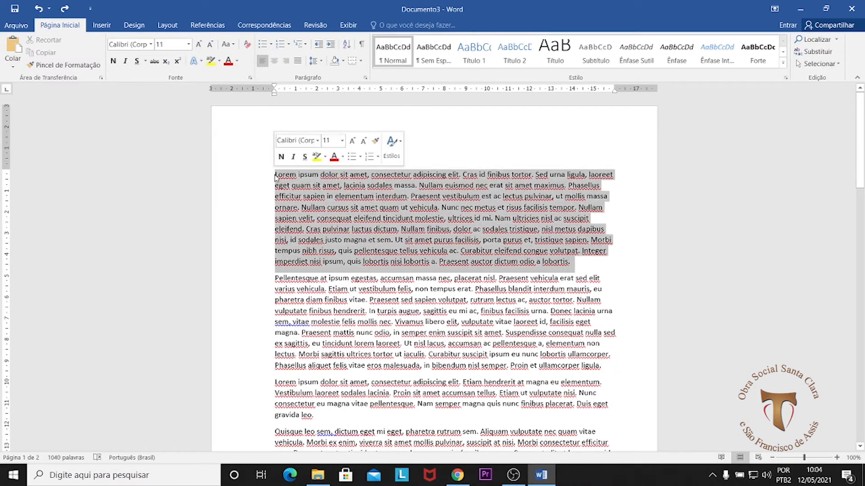
{"action": "left_click", "coordinate": [470, 198]}
{"action": "left_click_drag", "start_coordinate": [573, 261], "coordinate": [261, 170]}
{"action": "left_click", "coordinate": [584, 262]}
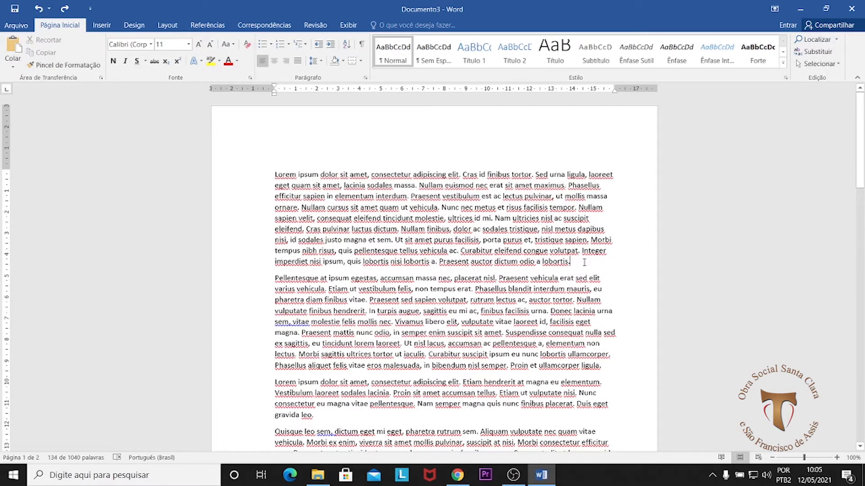
Step: Practise selecting the second paragraph and most of the first paragraph in both directions, clearing each selection
{"action": "left_click_drag", "start_coordinate": [584, 262], "coordinate": [617, 372]}
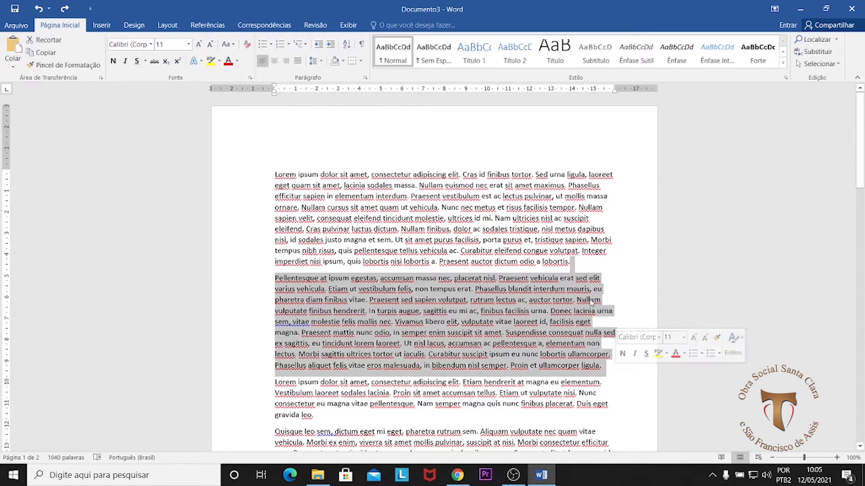
{"action": "left_click", "coordinate": [581, 266]}
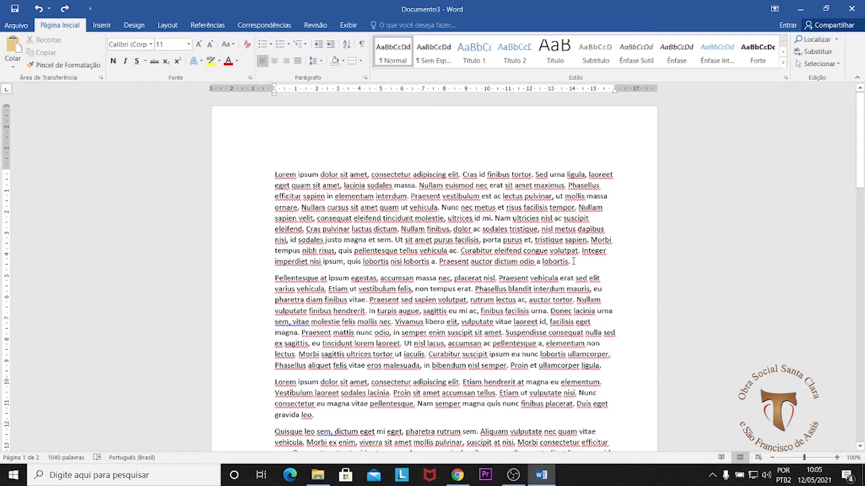
{"action": "left_click", "coordinate": [275, 278]}
{"action": "left_click_drag", "start_coordinate": [571, 264], "coordinate": [275, 185]}
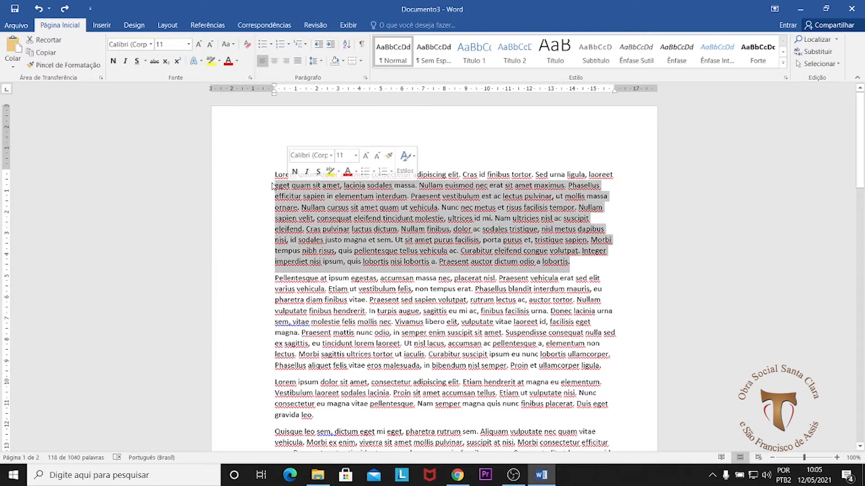
{"action": "left_click_drag", "start_coordinate": [276, 278], "coordinate": [604, 364]}
{"action": "left_click", "coordinate": [604, 367]}
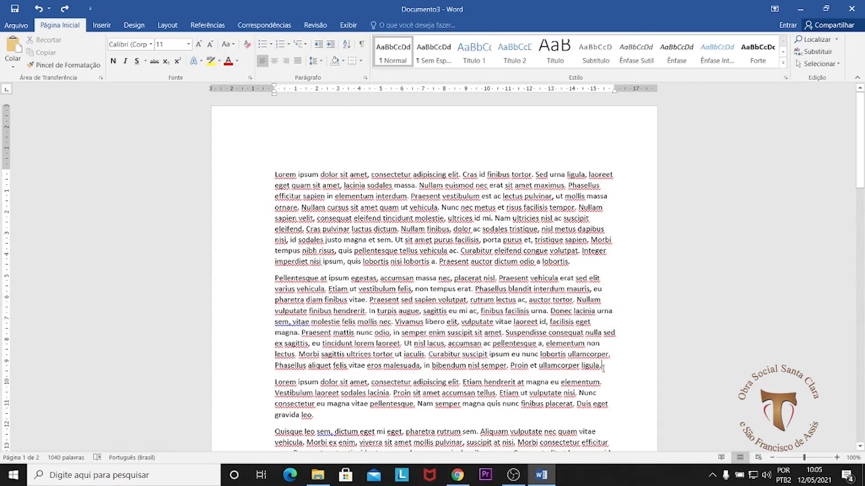
{"action": "left_click", "coordinate": [572, 261]}
{"action": "key", "text": "ctrl+Home"}
Step: Show the hidden formatting marks, check the paragraph endings on both pages, and hide the marks
{"action": "left_click", "coordinate": [362, 45]}
{"action": "scroll", "coordinate": [360, 409], "scroll_direction": "down", "scroll_amount": 5}
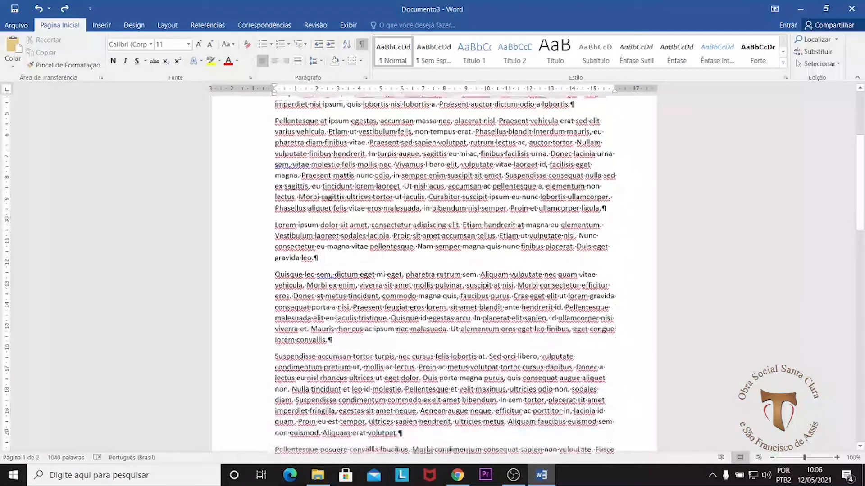
{"action": "scroll", "coordinate": [403, 414], "scroll_direction": "down", "scroll_amount": 2}
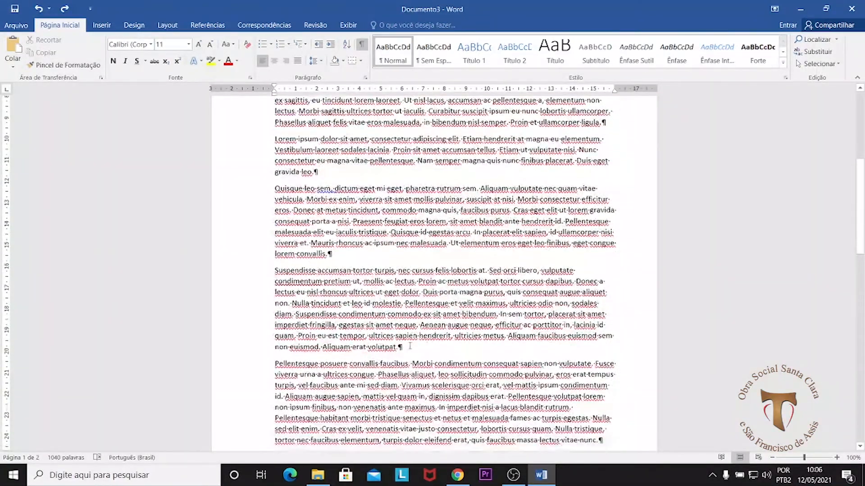
{"action": "scroll", "coordinate": [514, 360], "scroll_direction": "down", "scroll_amount": 4}
{"action": "scroll", "coordinate": [611, 331], "scroll_direction": "down", "scroll_amount": 8}
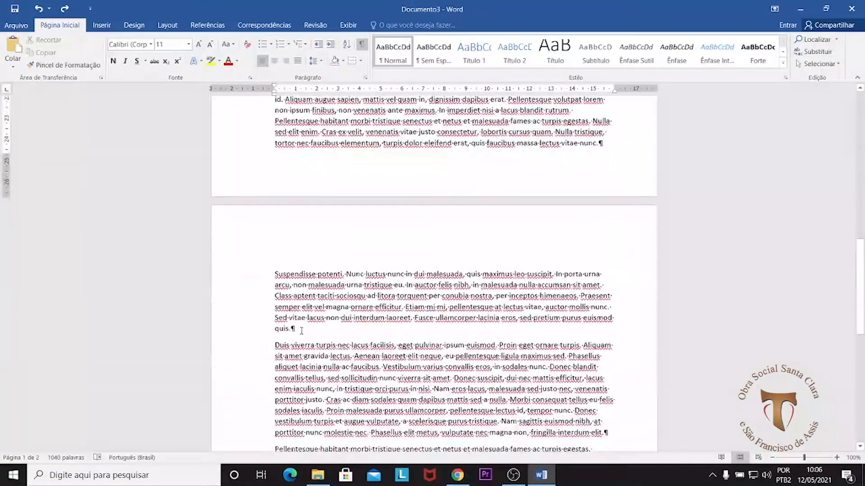
{"action": "scroll", "coordinate": [576, 351], "scroll_direction": "down", "scroll_amount": 5}
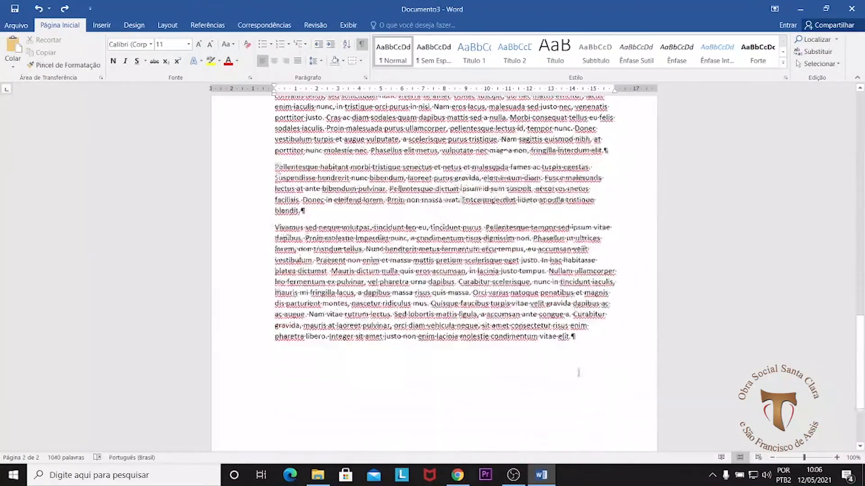
{"action": "scroll", "coordinate": [535, 310], "scroll_direction": "up", "scroll_amount": 20}
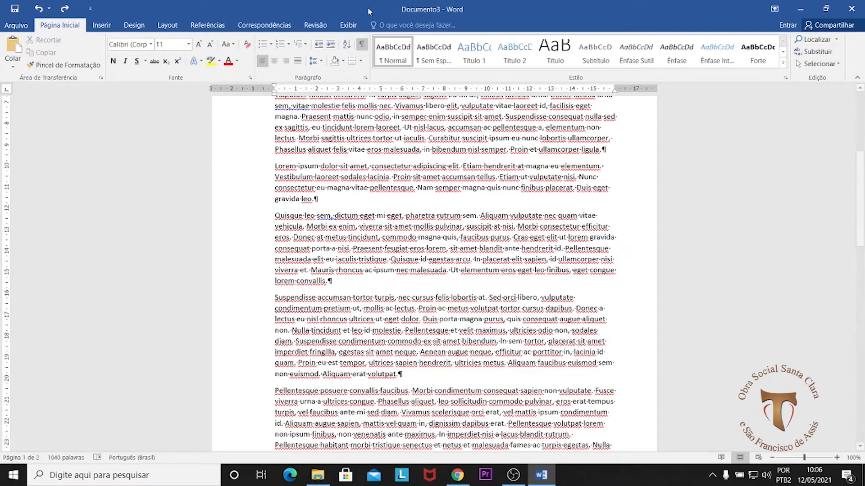
{"action": "left_click", "coordinate": [361, 44]}
{"action": "scroll", "coordinate": [560, 260], "scroll_direction": "up", "scroll_amount": 3}
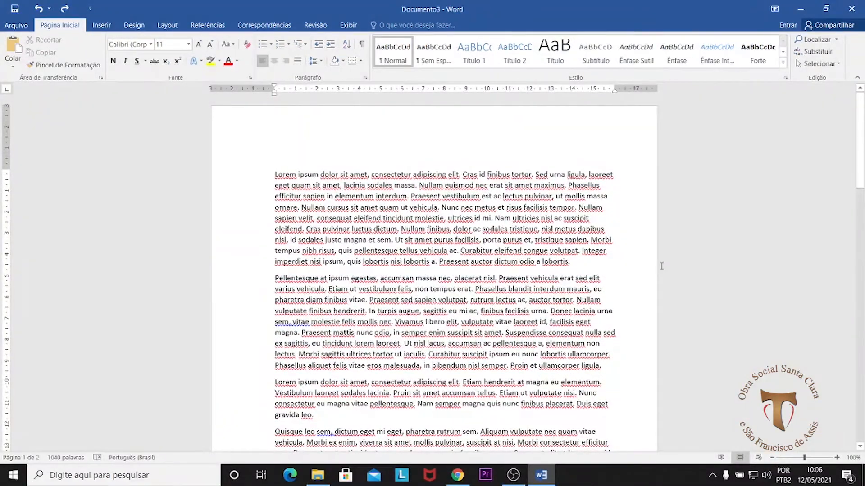
Step: Insert two blank lines after the first paragraph and show formatting marks to compare them with the other paragraph endings
{"action": "key", "text": "Return"}
{"action": "key", "text": "Return"}
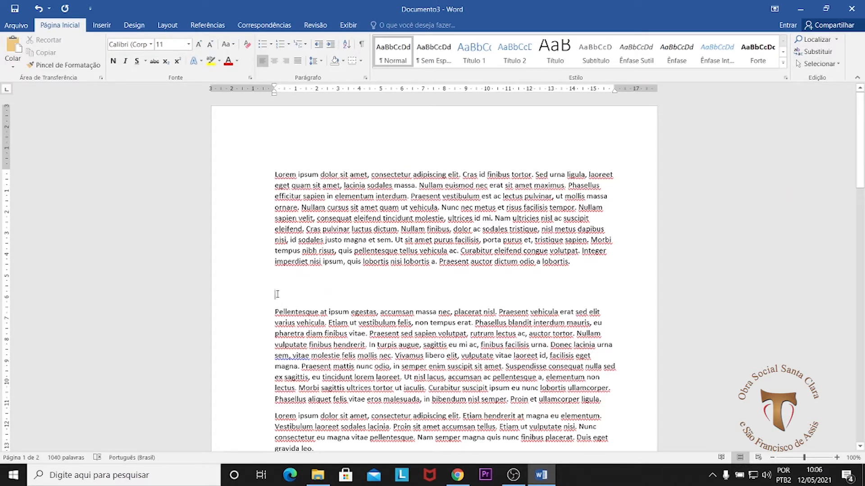
{"action": "left_click", "coordinate": [362, 45]}
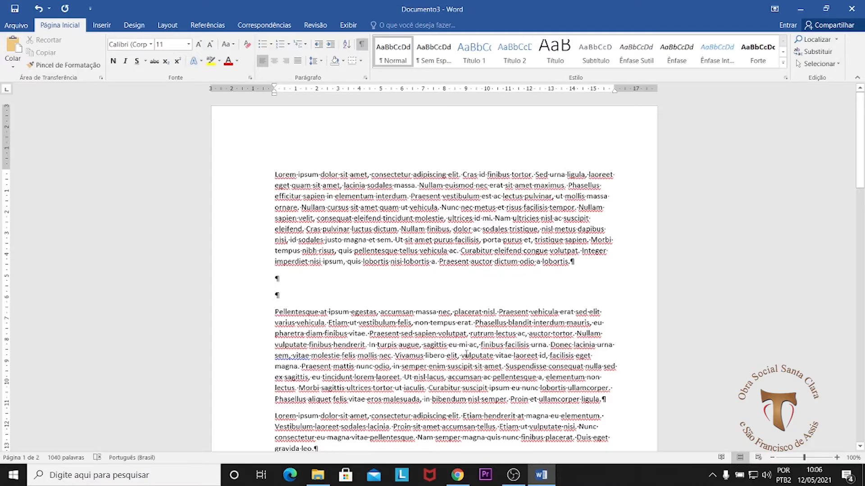
{"action": "scroll", "coordinate": [466, 353], "scroll_direction": "down", "scroll_amount": 5}
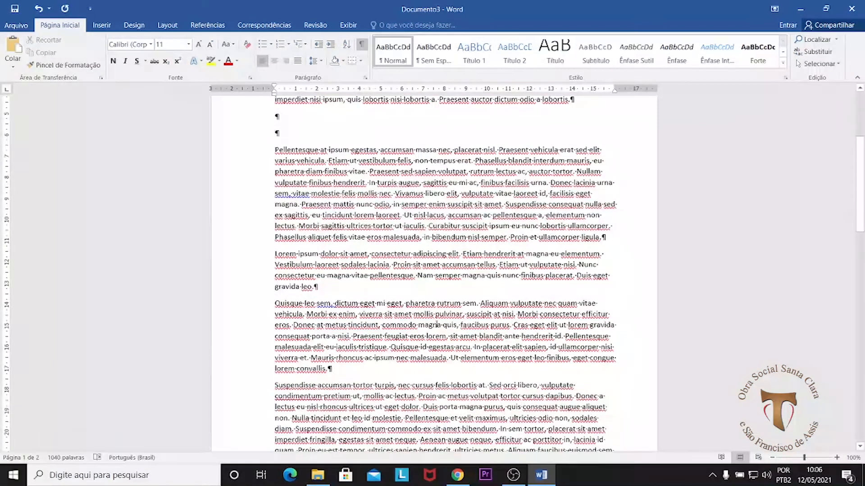
{"action": "scroll", "coordinate": [611, 238], "scroll_direction": "down", "scroll_amount": 11}
{"action": "scroll", "coordinate": [417, 323], "scroll_direction": "down", "scroll_amount": 11}
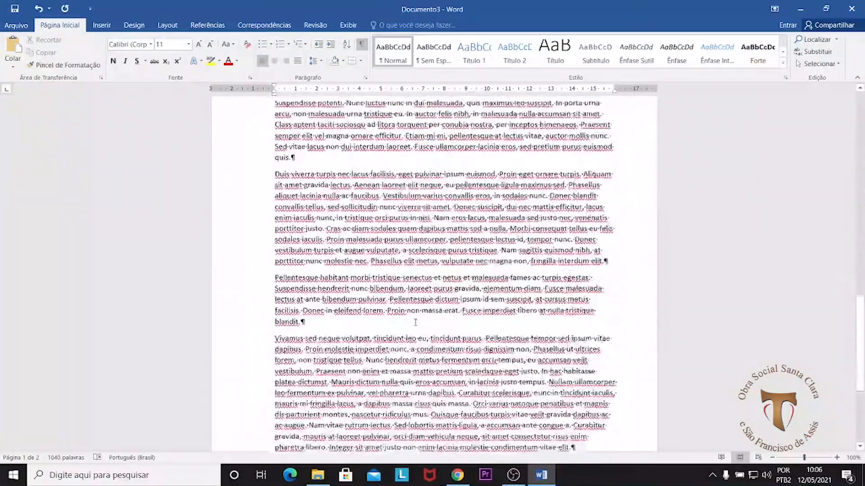
{"action": "scroll", "coordinate": [432, 336], "scroll_direction": "up", "scroll_amount": 14}
{"action": "scroll", "coordinate": [424, 315], "scroll_direction": "up", "scroll_amount": 13}
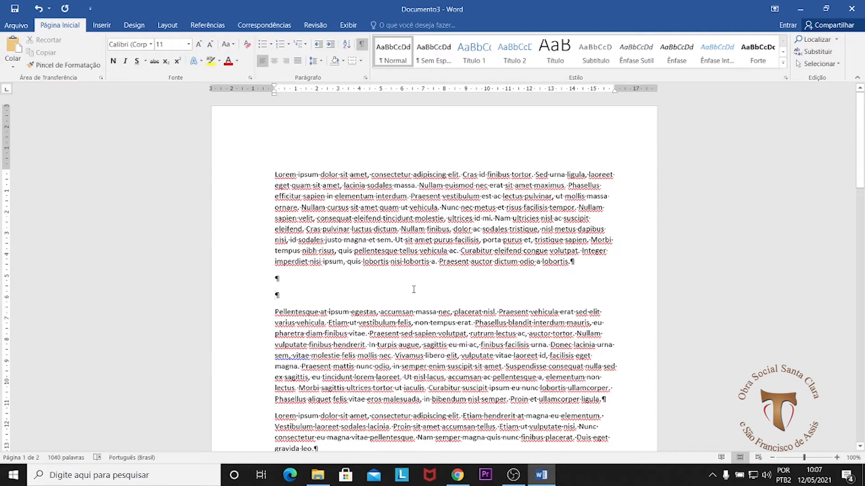
Step: Delete the two blank lines after the first paragraph and hide the formatting marks
{"action": "key", "text": "BackSpace"}
{"action": "key", "text": "BackSpace"}
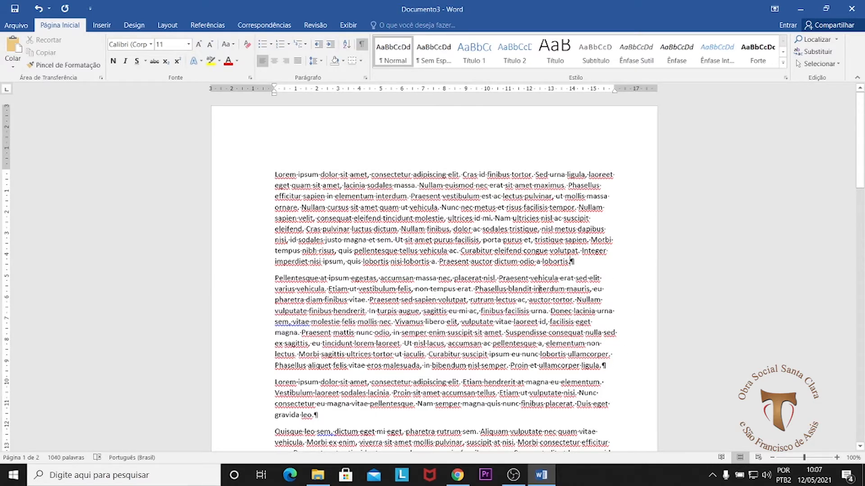
{"action": "left_click", "coordinate": [362, 45]}
Step: Try justified, right and centred alignment on the first paragraph, and return it to left alignment
{"action": "mouse_move", "coordinate": [570, 262]}
{"action": "left_mouse_down"}
{"action": "mouse_move", "coordinate": [544, 163]}
{"action": "mouse_move", "coordinate": [542, 184]}
{"action": "mouse_move", "coordinate": [570, 261]}
{"action": "left_mouse_up"}
{"action": "left_click", "coordinate": [298, 60]}
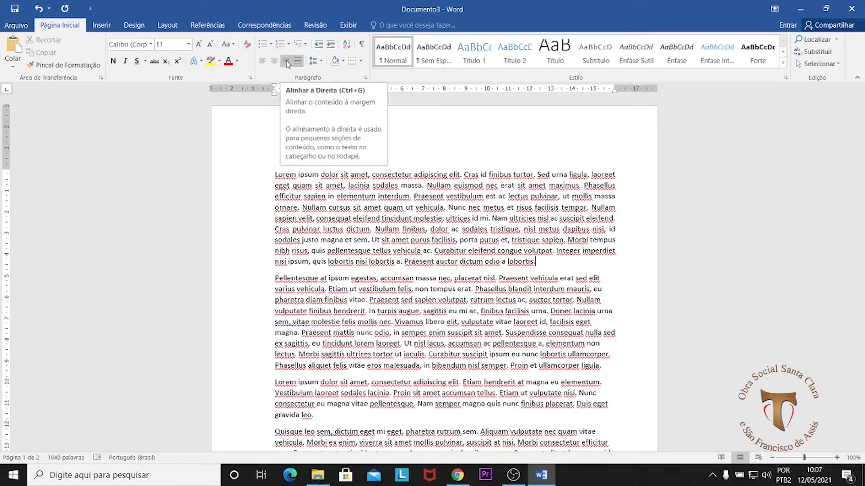
{"action": "left_click", "coordinate": [286, 63]}
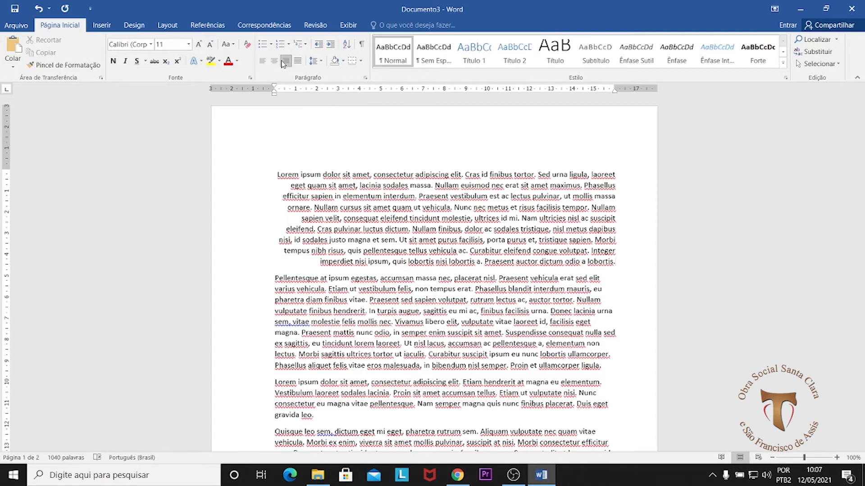
{"action": "left_click", "coordinate": [276, 62]}
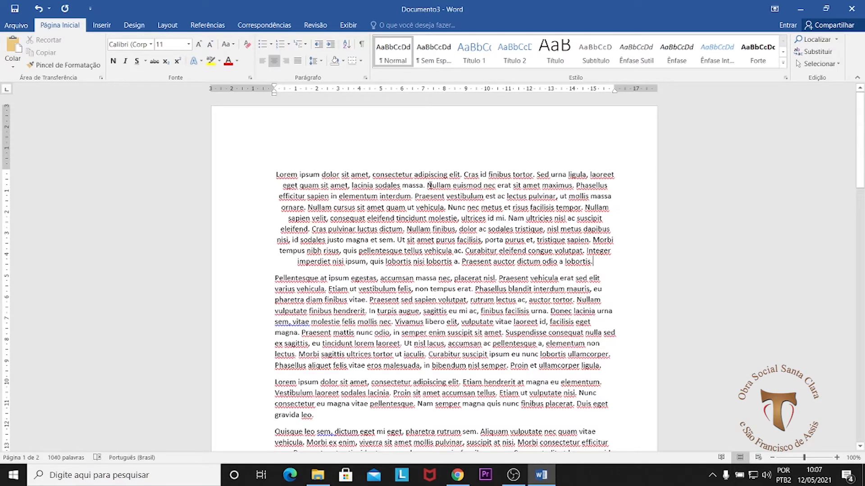
{"action": "left_click", "coordinate": [591, 261]}
{"action": "left_click", "coordinate": [263, 61]}
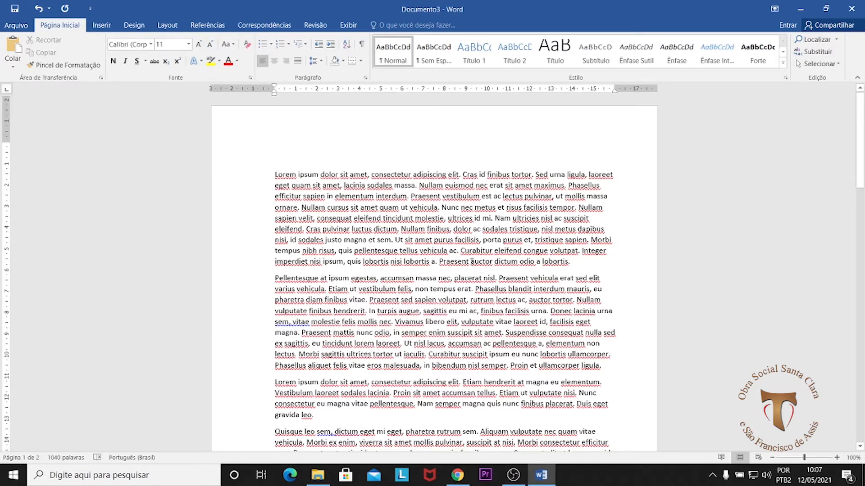
Step: Practise selecting all the text from the first paragraph through the end of the second page, and clear the selection
{"action": "scroll", "coordinate": [474, 262], "scroll_direction": "down", "scroll_amount": 10}
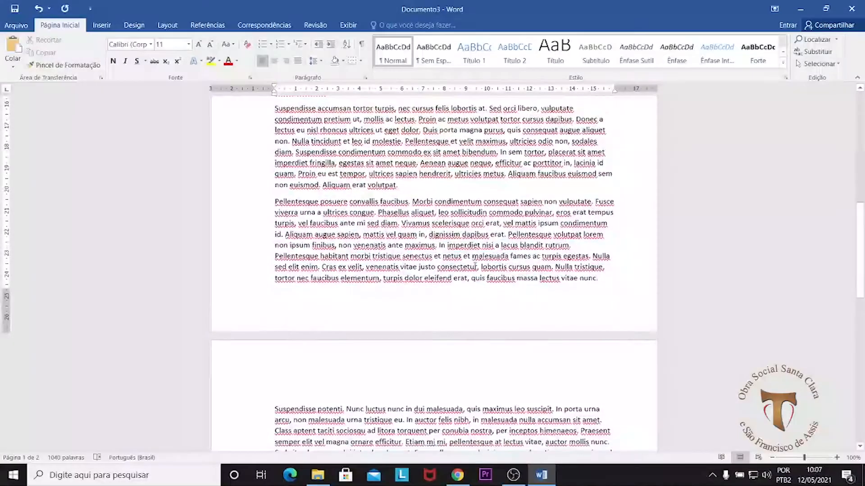
{"action": "scroll", "coordinate": [475, 266], "scroll_direction": "down", "scroll_amount": 10}
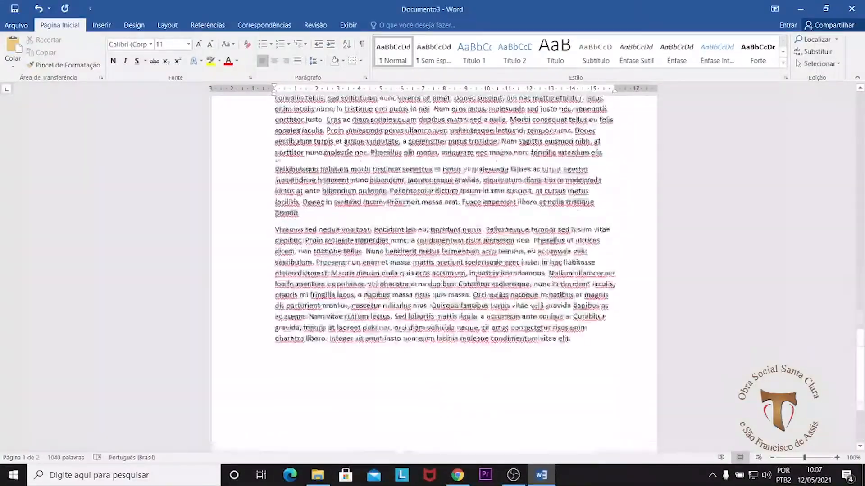
{"action": "scroll", "coordinate": [431, 260], "scroll_direction": "up", "scroll_amount": 20}
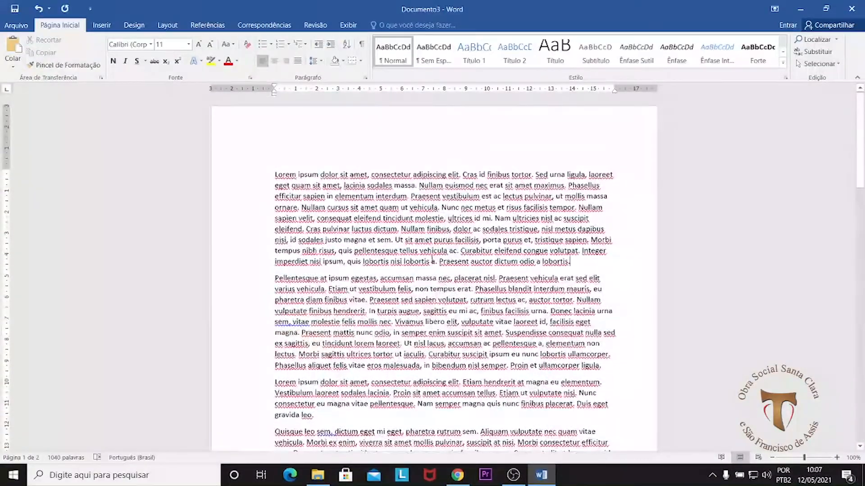
{"action": "left_click_drag", "start_coordinate": [289, 176], "coordinate": [589, 241]}
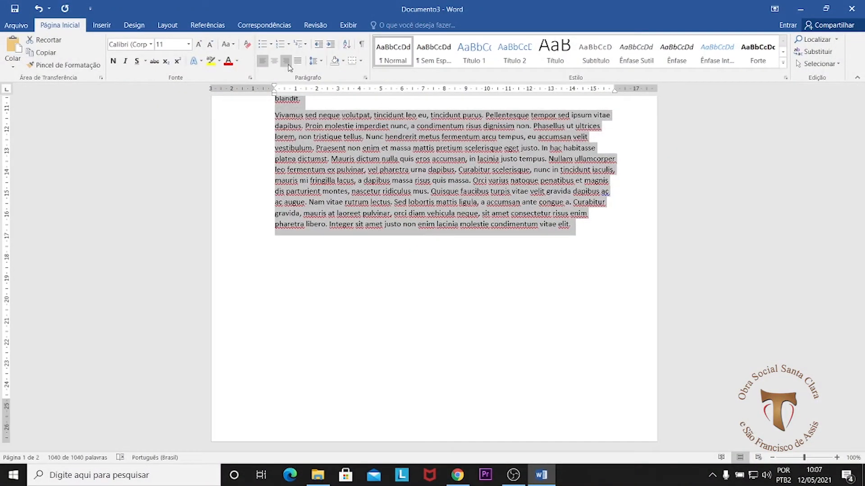
{"action": "left_click_drag", "start_coordinate": [861, 369], "coordinate": [861, 104]}
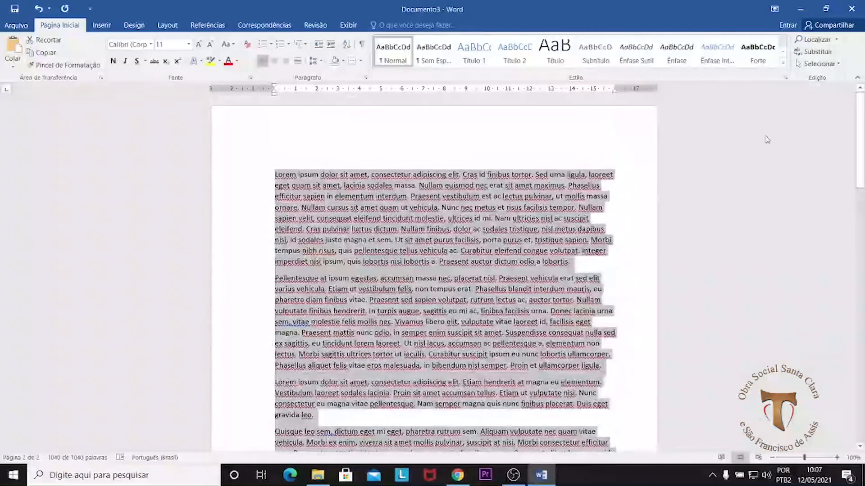
{"action": "left_click", "coordinate": [276, 175]}
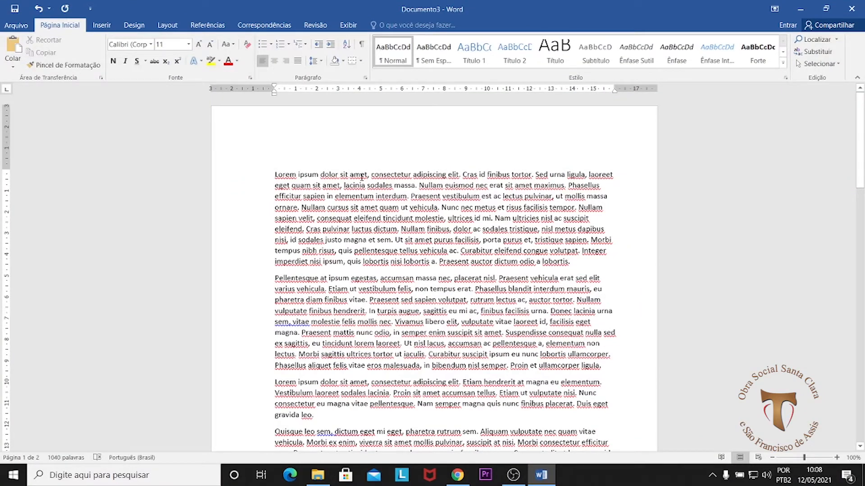
Step: Repeat the full-text selection from the first word to the last paragraph's end, clear it and return to the first page
{"action": "left_click_drag", "start_coordinate": [276, 178], "coordinate": [578, 369]}
{"action": "left_click", "coordinate": [576, 369]}
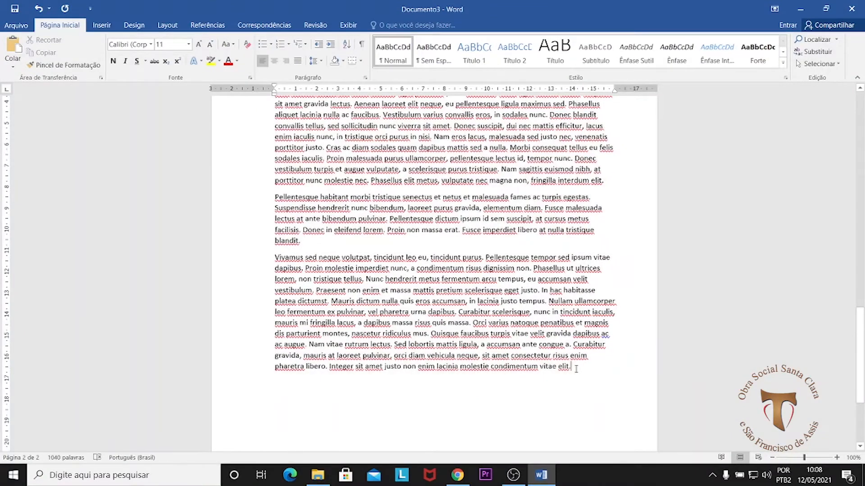
{"action": "left_click_drag", "start_coordinate": [859, 387], "coordinate": [862, 133]}
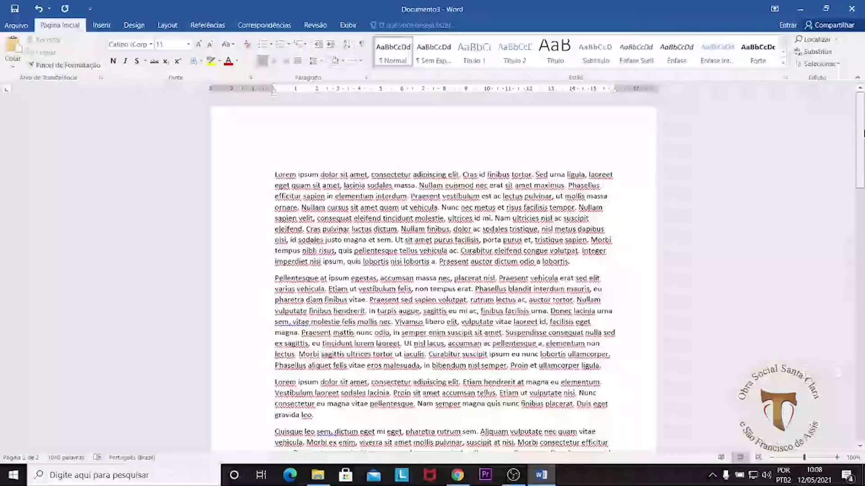
Step: Practise selecting the whole text from the first word to the last paragraph's end once more, and clear the selection
{"action": "left_click", "coordinate": [275, 174]}
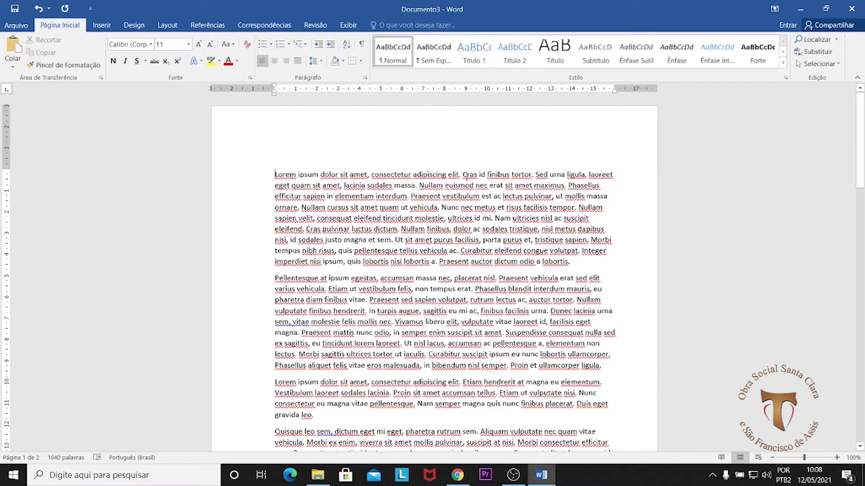
{"action": "scroll", "coordinate": [279, 175], "scroll_direction": "down", "scroll_amount": 20}
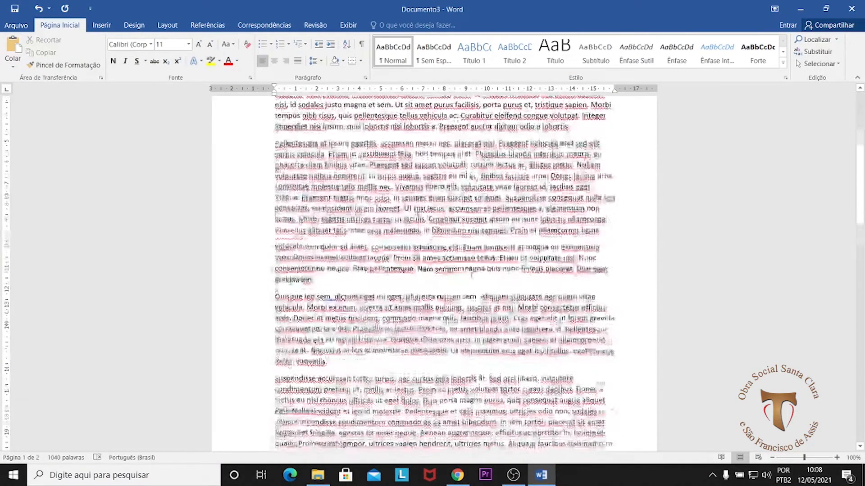
{"action": "scroll", "coordinate": [604, 359], "scroll_direction": "down", "scroll_amount": 8}
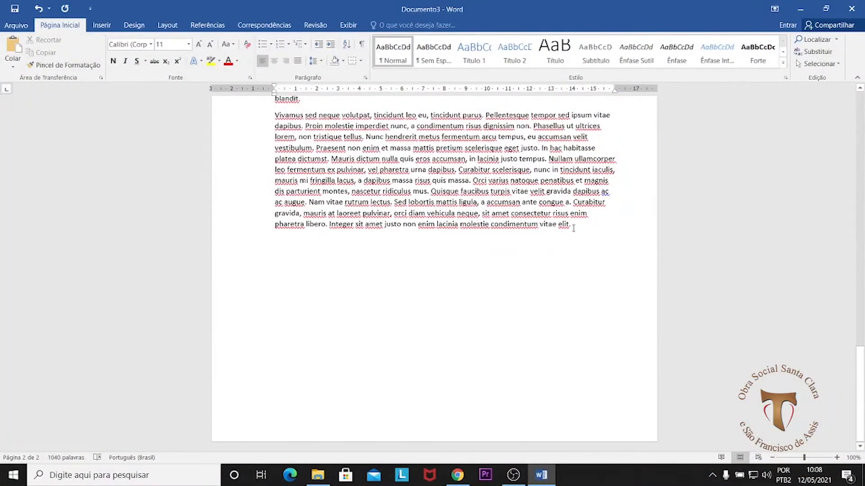
{"action": "left_click", "coordinate": [573, 227], "text": "shift"}
{"action": "scroll", "coordinate": [563, 216], "scroll_direction": "up", "scroll_amount": 8}
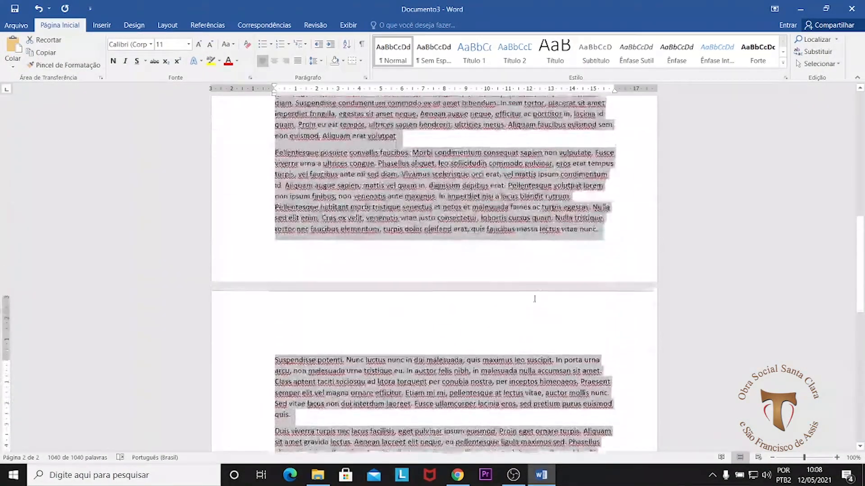
{"action": "scroll", "coordinate": [534, 299], "scroll_direction": "up", "scroll_amount": 12}
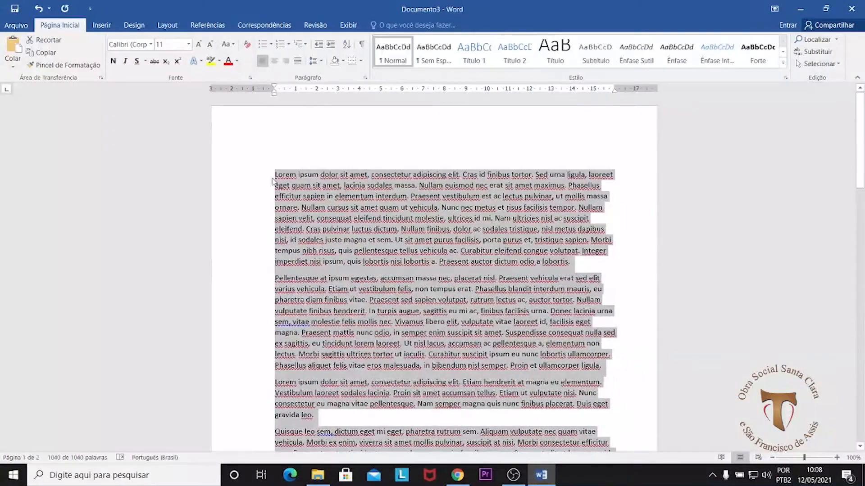
{"action": "left_click", "coordinate": [275, 177]}
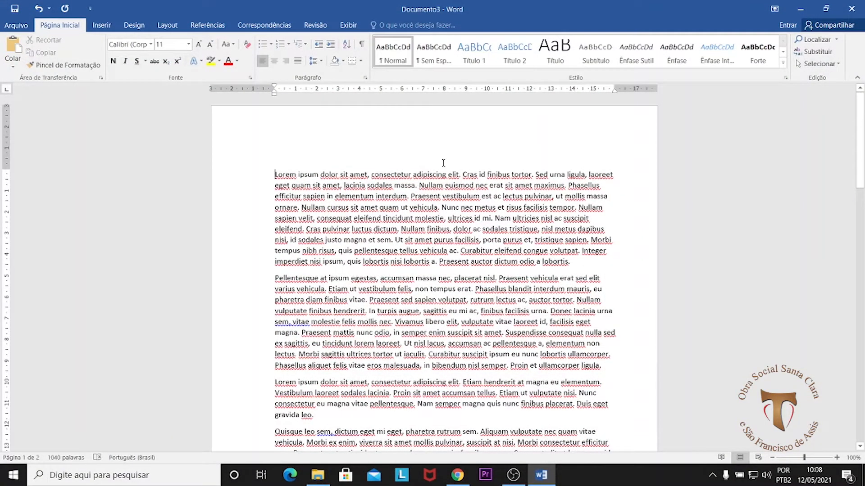
{"action": "mouse_move", "coordinate": [861, 123]}
{"action": "left_mouse_down"}
{"action": "mouse_move", "coordinate": [862, 361]}
{"action": "mouse_move", "coordinate": [861, 120]}
{"action": "left_mouse_up"}
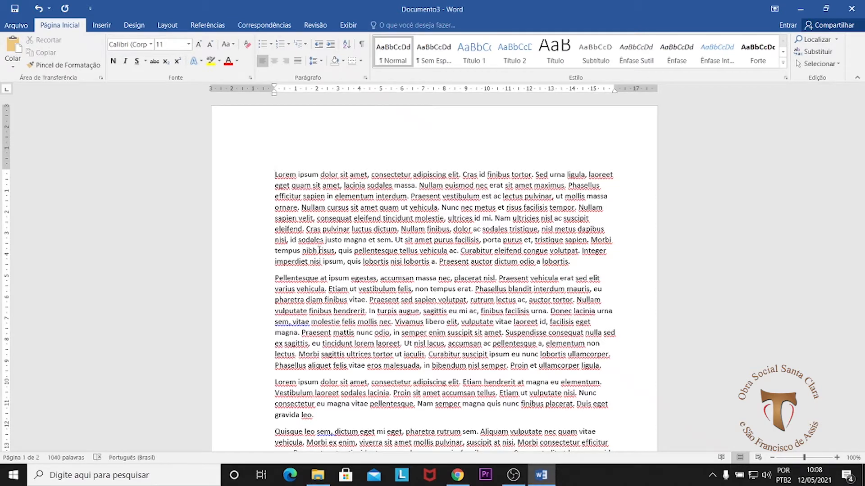
Step: Select the entire document, justify all its paragraphs and clear the selection
{"action": "key", "text": "ctrl+a"}
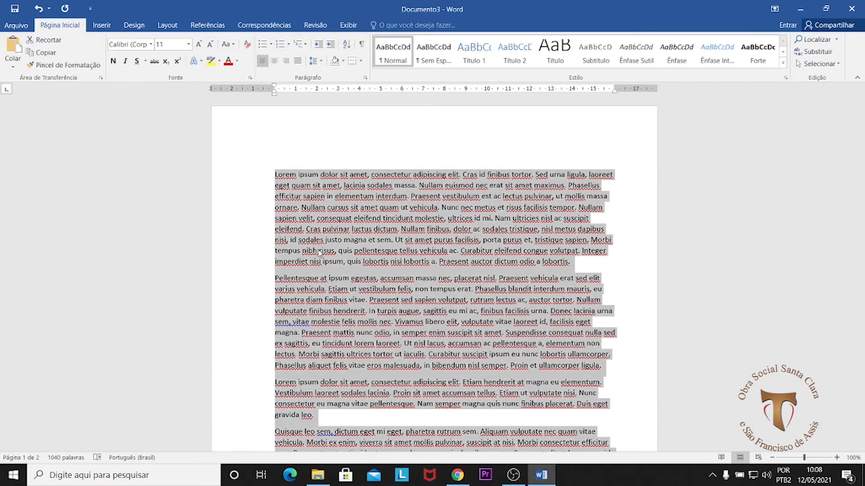
{"action": "scroll", "coordinate": [444, 324], "scroll_direction": "down", "scroll_amount": 15}
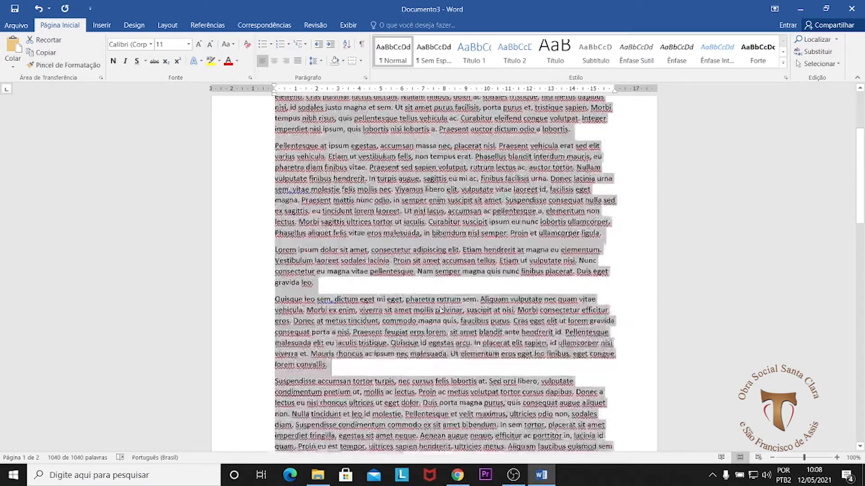
{"action": "scroll", "coordinate": [446, 342], "scroll_direction": "up", "scroll_amount": 20}
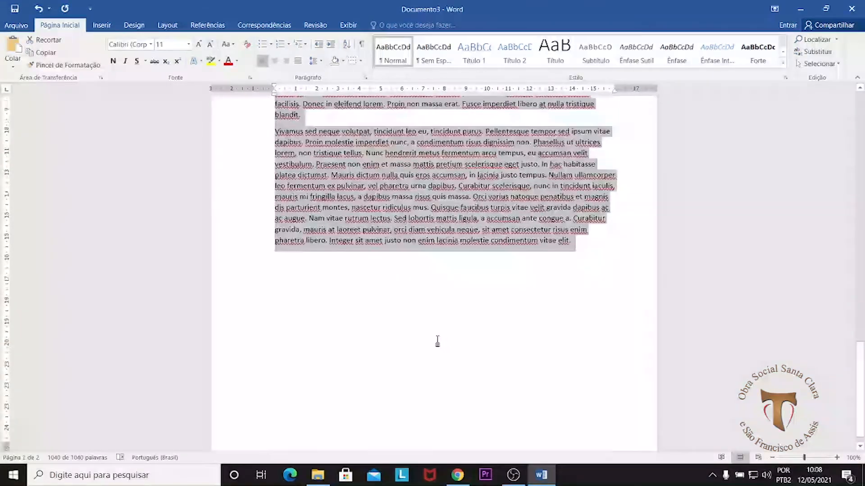
{"action": "scroll", "coordinate": [432, 329], "scroll_direction": "up", "scroll_amount": 3}
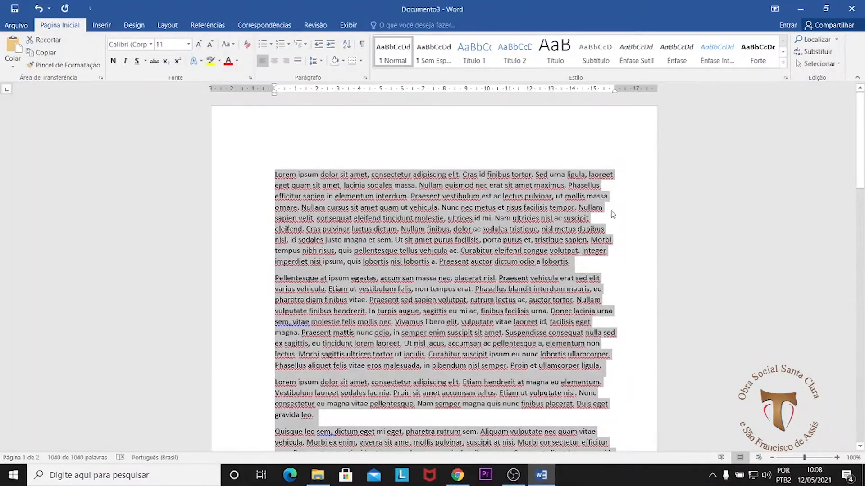
{"action": "left_click", "coordinate": [297, 63]}
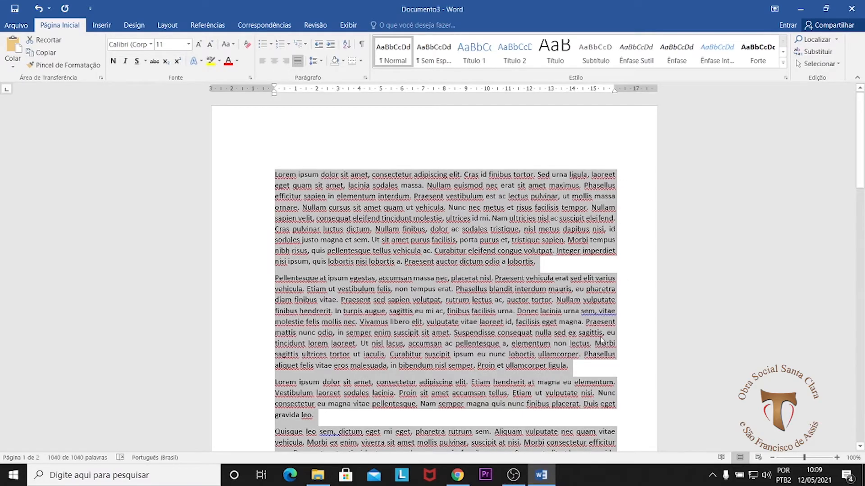
{"action": "scroll", "coordinate": [586, 374], "scroll_direction": "down", "scroll_amount": 10}
{"action": "scroll", "coordinate": [591, 356], "scroll_direction": "down", "scroll_amount": 13}
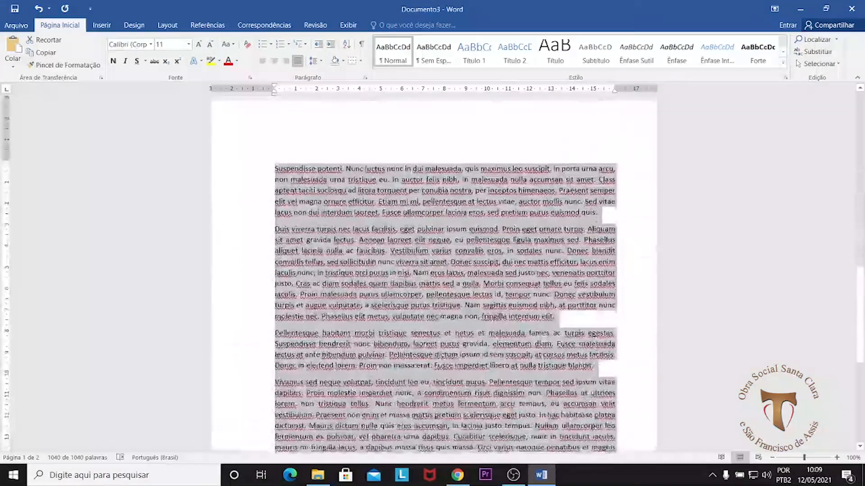
{"action": "scroll", "coordinate": [590, 351], "scroll_direction": "up", "scroll_amount": 8}
{"action": "scroll", "coordinate": [593, 355], "scroll_direction": "up", "scroll_amount": 10}
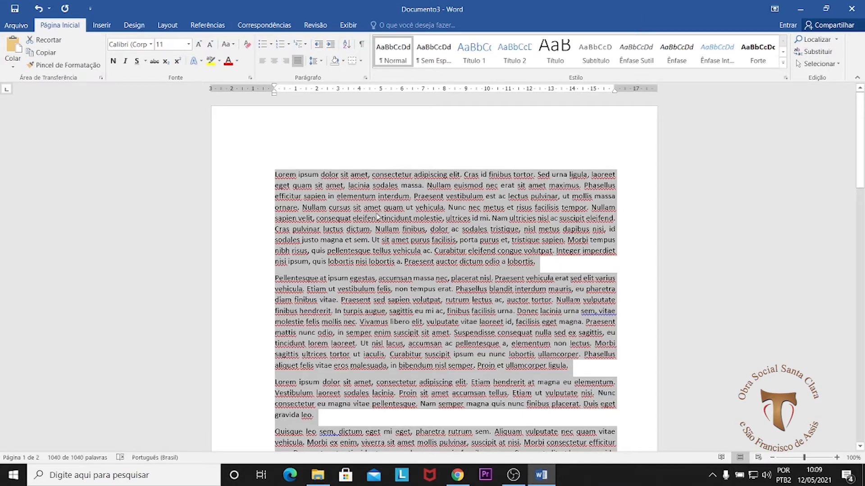
{"action": "left_click", "coordinate": [296, 177]}
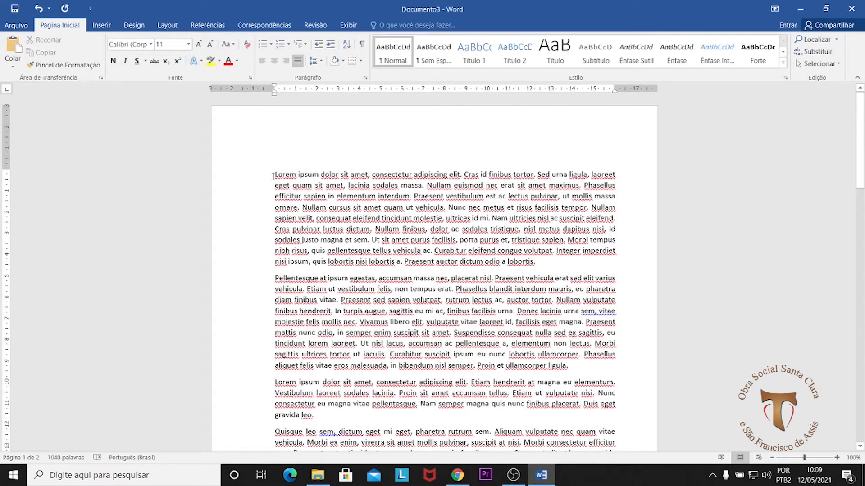
Step: Examine the justified paragraphs on the first page, checking how their first lines align with the left margin
{"action": "scroll", "coordinate": [272, 382], "scroll_direction": "down", "scroll_amount": 3}
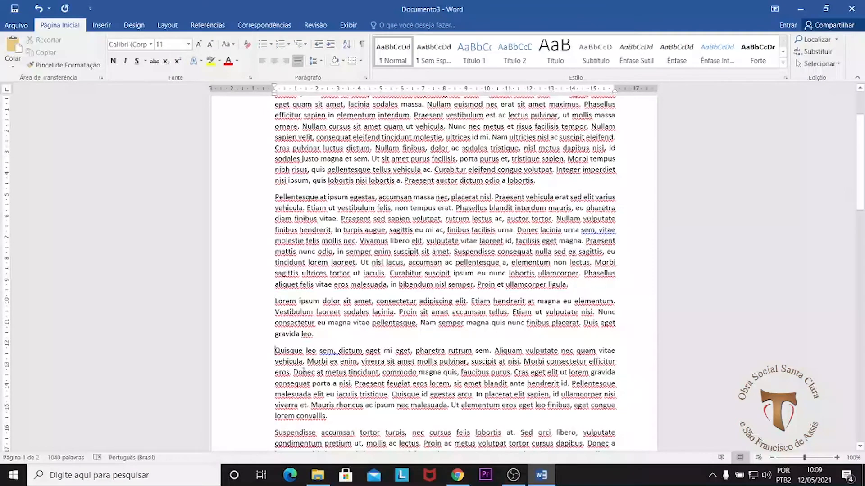
{"action": "scroll", "coordinate": [315, 315], "scroll_direction": "down", "scroll_amount": 6}
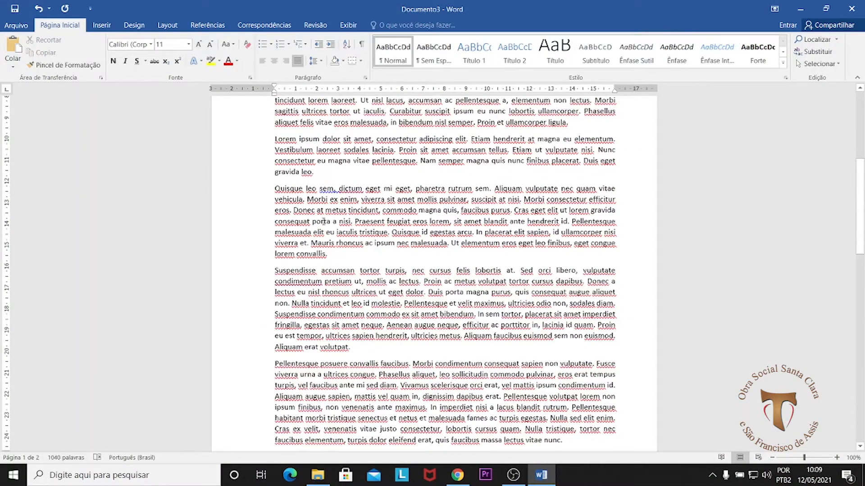
{"action": "scroll", "coordinate": [323, 221], "scroll_direction": "up", "scroll_amount": 9}
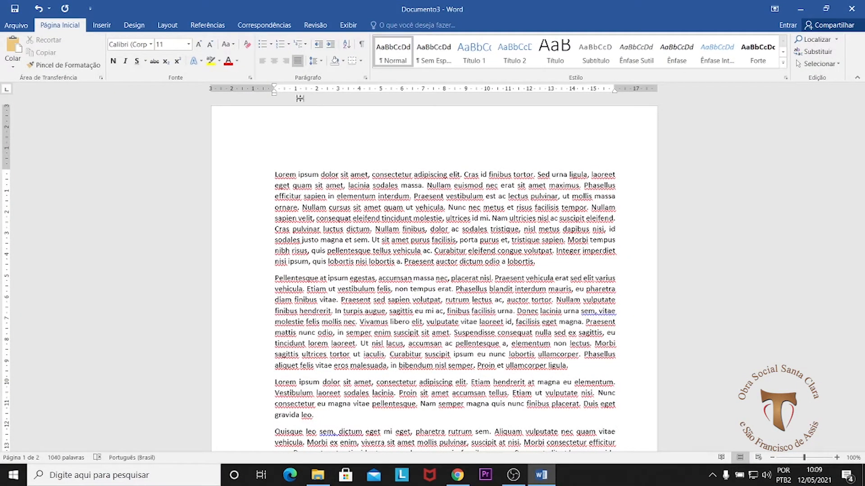
{"action": "scroll", "coordinate": [294, 181], "scroll_direction": "down", "scroll_amount": 20}
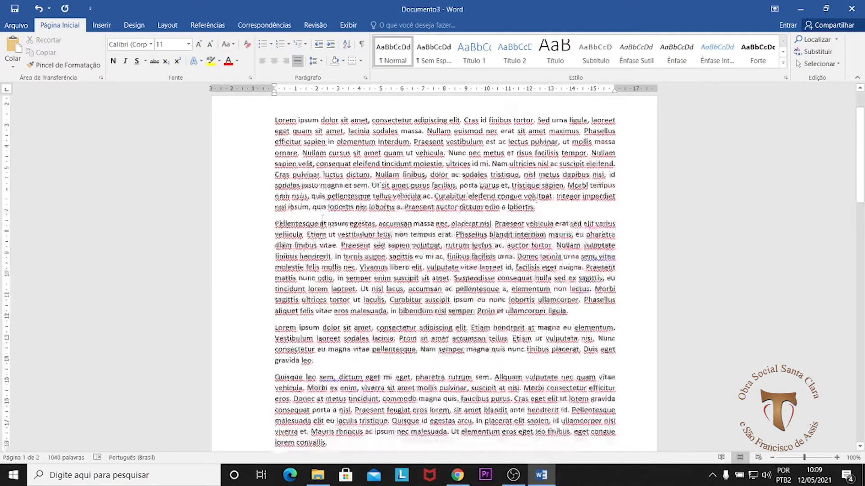
{"action": "scroll", "coordinate": [312, 284], "scroll_direction": "down", "scroll_amount": 5}
{"action": "scroll", "coordinate": [312, 284], "scroll_direction": "up", "scroll_amount": 15}
{"action": "scroll", "coordinate": [313, 284], "scroll_direction": "up", "scroll_amount": 10}
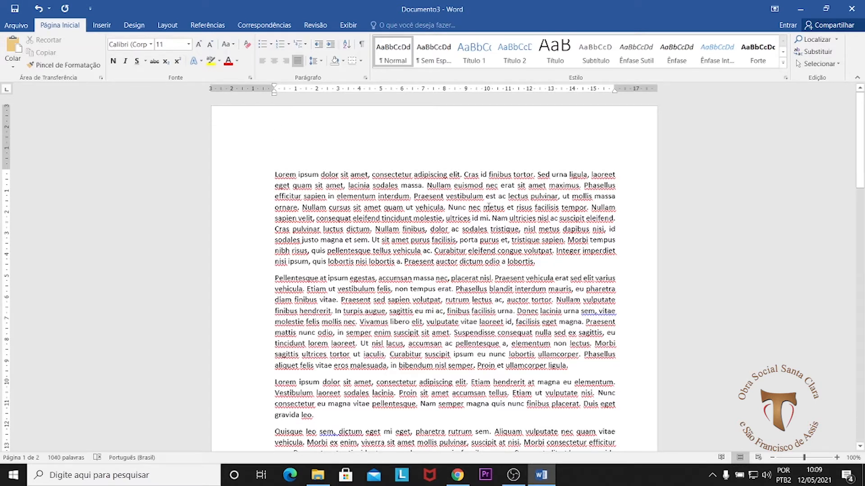
{"action": "left_click", "coordinate": [558, 260]}
{"action": "left_click", "coordinate": [445, 219]}
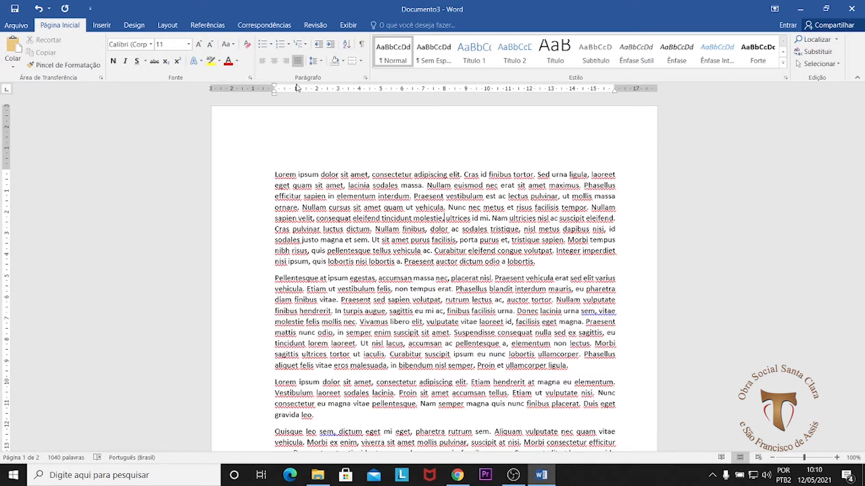
Step: Try a 1 cm first-line indent on the first paragraph and reset it to zero
{"action": "left_click_drag", "start_coordinate": [272, 174], "coordinate": [540, 265]}
{"action": "left_click", "coordinate": [541, 264]}
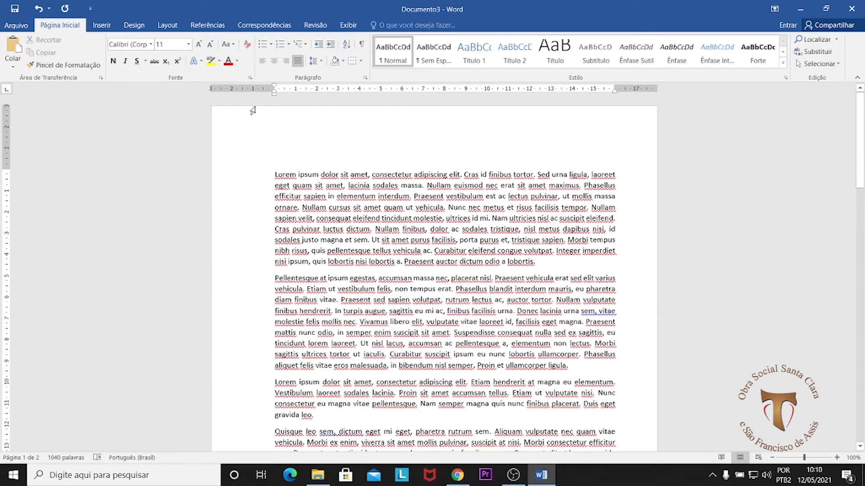
{"action": "left_click_drag", "start_coordinate": [274, 87], "coordinate": [296, 90]}
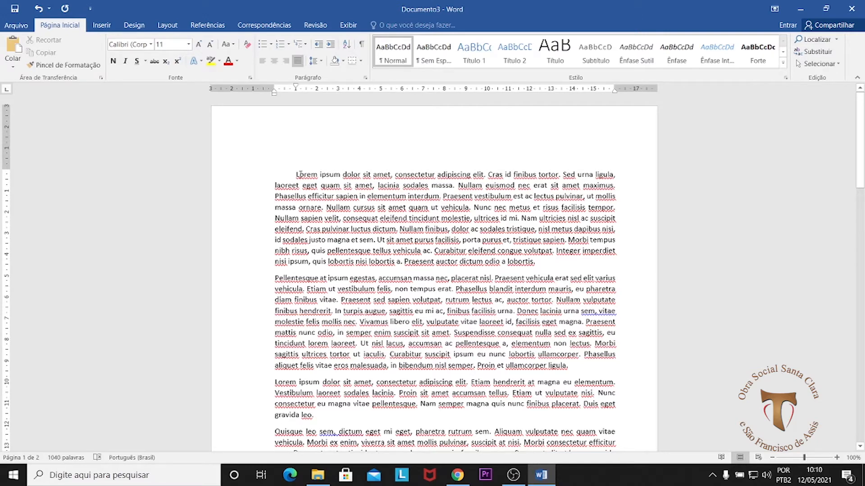
{"action": "left_click_drag", "start_coordinate": [296, 87], "coordinate": [274, 89]}
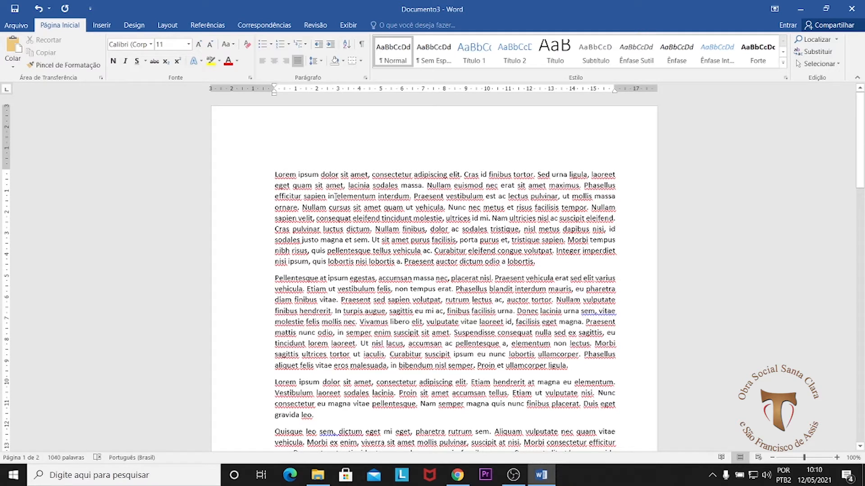
Step: Practise selecting only the first line of the first paragraph and of the second paragraph
{"action": "left_click", "coordinate": [412, 208]}
{"action": "left_click", "coordinate": [275, 175]}
{"action": "left_click_drag", "start_coordinate": [275, 174], "coordinate": [589, 167]}
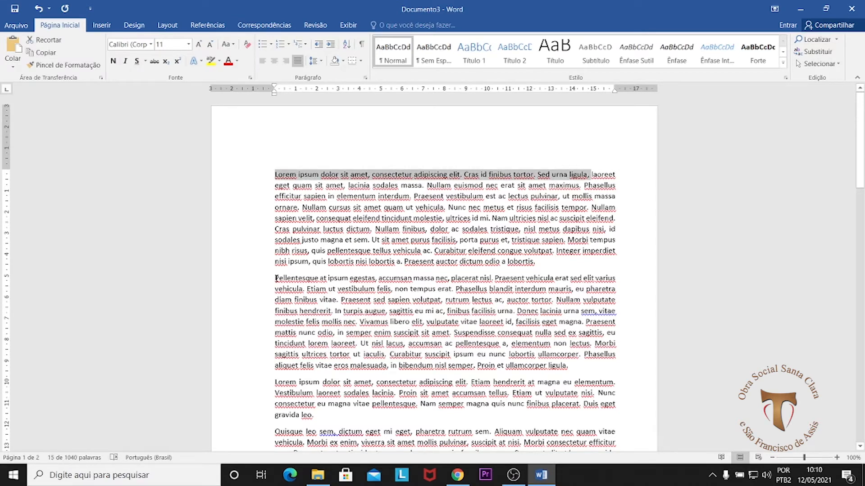
{"action": "left_click_drag", "start_coordinate": [274, 278], "coordinate": [615, 279]}
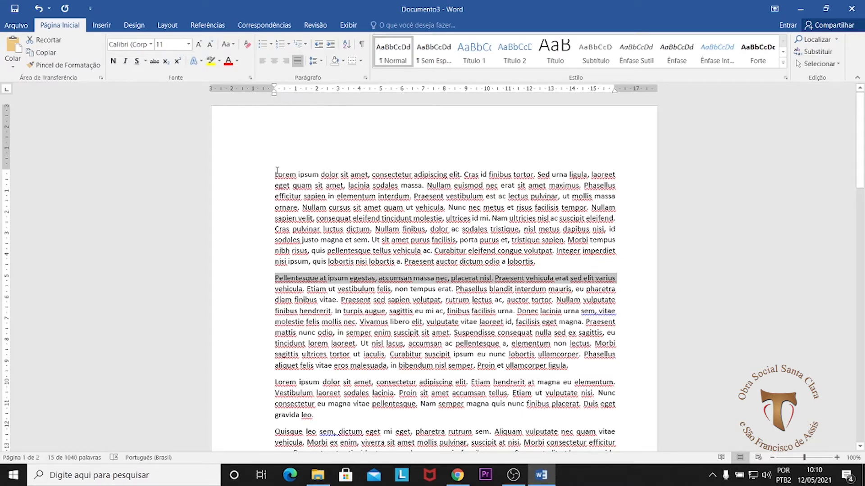
{"action": "left_click_drag", "start_coordinate": [276, 175], "coordinate": [615, 176]}
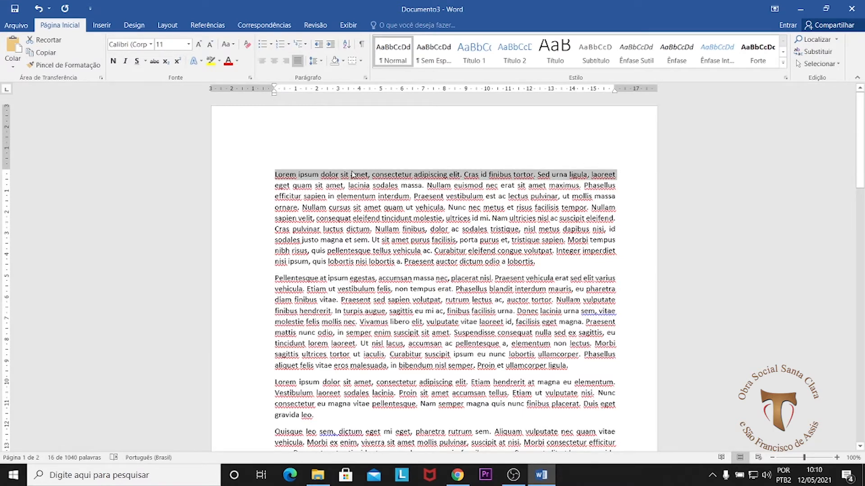
Step: Practise selecting the whole first paragraph and the whole second paragraph, and clear the selection
{"action": "left_click", "coordinate": [275, 175]}
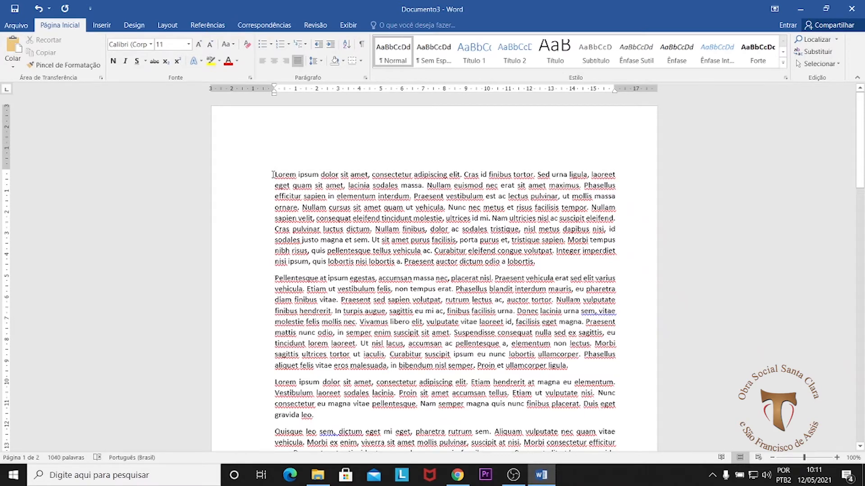
{"action": "key", "text": "shift+Down"}
{"action": "key", "text": "shift+Down"}
{"action": "key", "text": "shift+Down"}
{"action": "key", "text": "shift+Down"}
{"action": "key", "text": "shift+Down"}
{"action": "key", "text": "shift+Down"}
{"action": "key", "text": "shift+Down"}
{"action": "key", "text": "shift+Down"}
{"action": "key", "text": "shift+Down"}
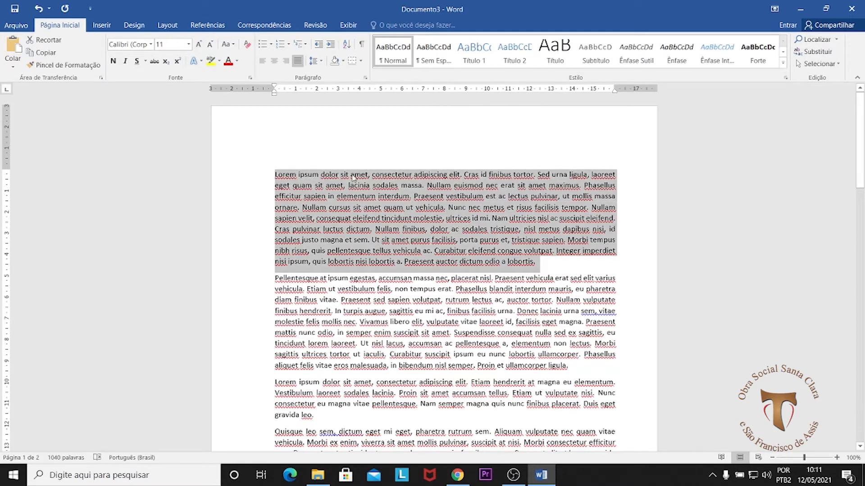
{"action": "left_click", "coordinate": [305, 177]}
{"action": "left_click_drag", "start_coordinate": [274, 278], "coordinate": [580, 369]}
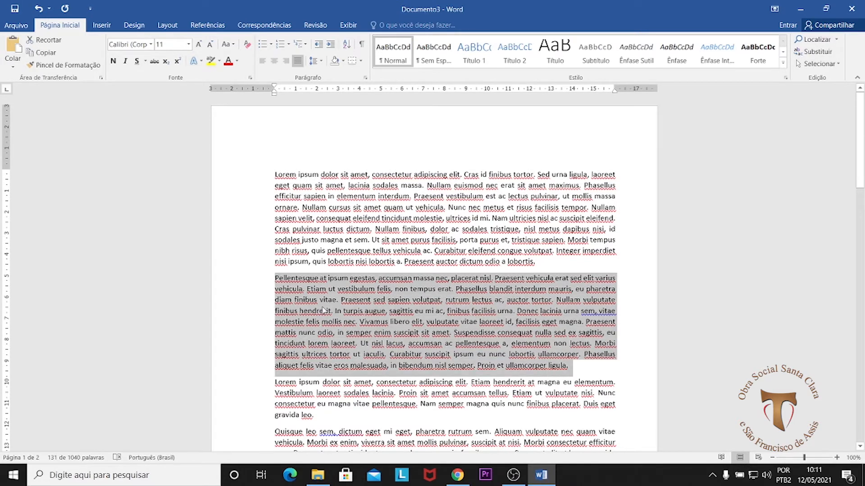
{"action": "left_click", "coordinate": [304, 280]}
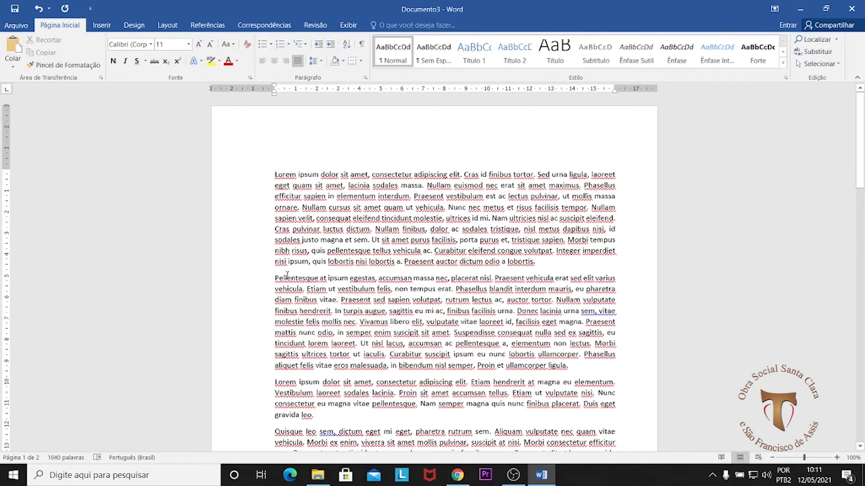
Step: Select the entire document and set a 1 cm first-line indent for all paragraphs
{"action": "scroll", "coordinate": [287, 278], "scroll_direction": "down", "scroll_amount": 3}
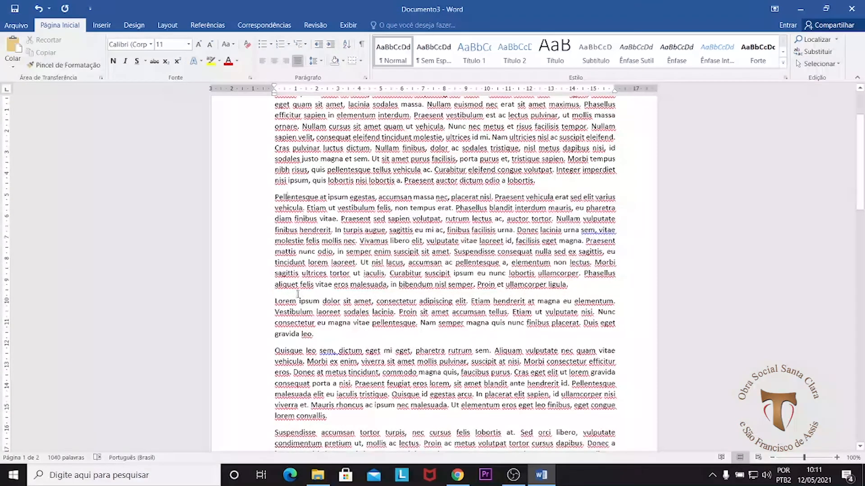
{"action": "scroll", "coordinate": [330, 298], "scroll_direction": "up", "scroll_amount": 3}
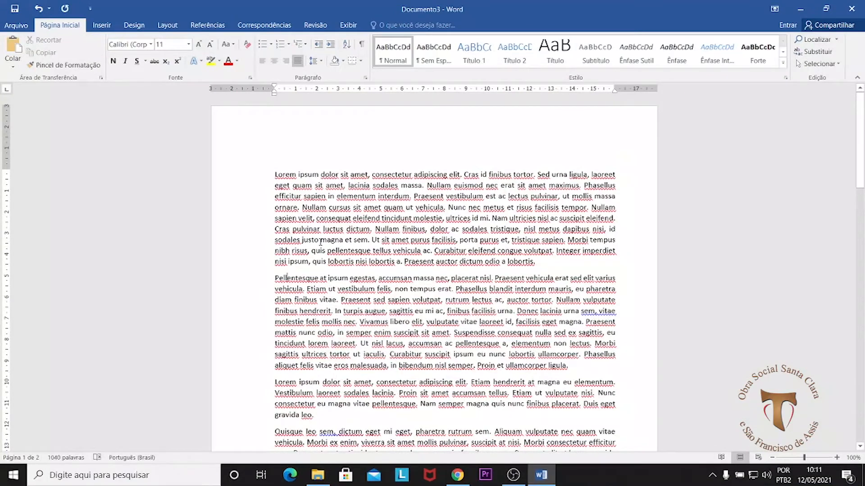
{"action": "key", "text": "ctrl+a"}
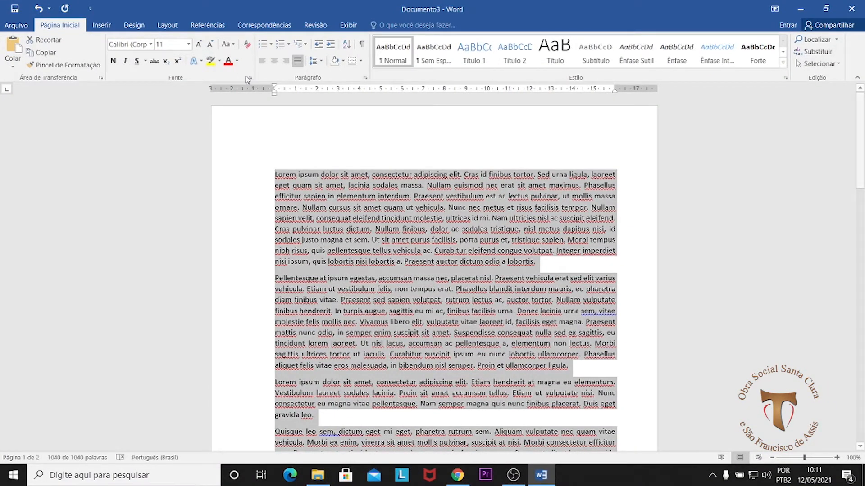
{"action": "left_click_drag", "start_coordinate": [276, 89], "coordinate": [298, 95]}
{"action": "scroll", "coordinate": [321, 288], "scroll_direction": "down", "scroll_amount": 3}
{"action": "scroll", "coordinate": [322, 284], "scroll_direction": "down", "scroll_amount": 15}
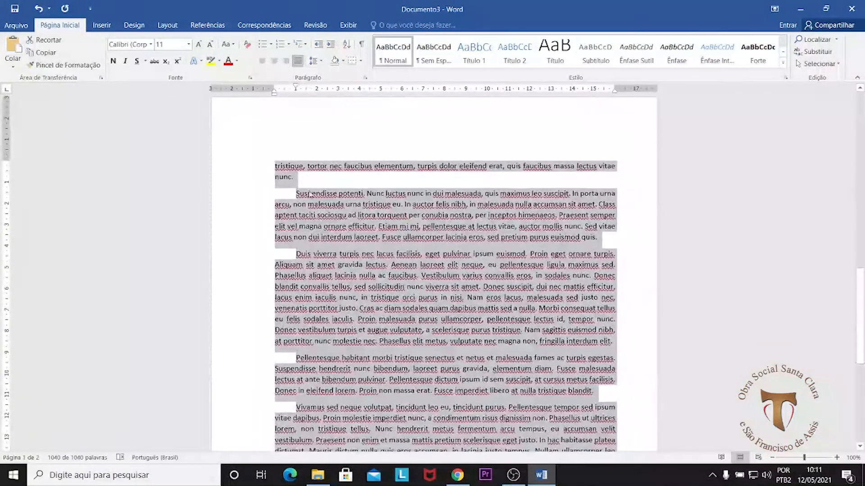
Step: Check the first-line indent of every paragraph across both pages and clear the text selection
{"action": "scroll", "coordinate": [315, 216], "scroll_direction": "down", "scroll_amount": 6}
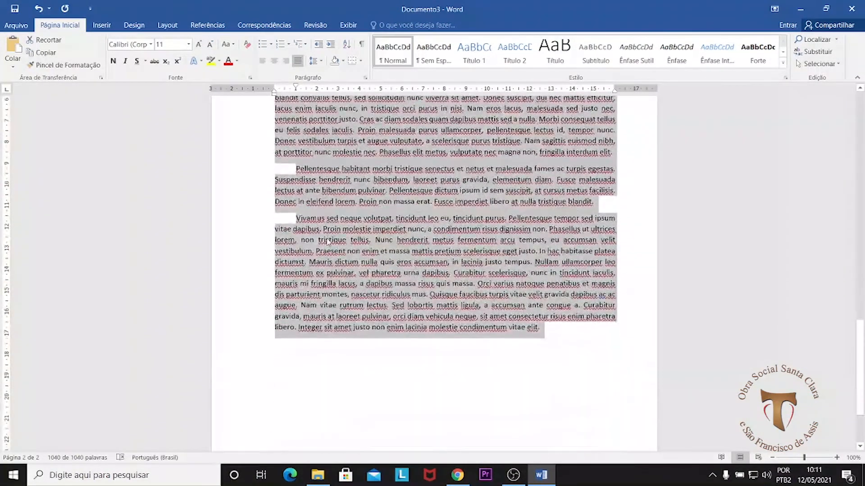
{"action": "left_click_drag", "start_coordinate": [296, 88], "coordinate": [297, 89]}
{"action": "scroll", "coordinate": [557, 342], "scroll_direction": "down", "scroll_amount": 3}
{"action": "scroll", "coordinate": [554, 341], "scroll_direction": "up", "scroll_amount": 5}
{"action": "scroll", "coordinate": [553, 341], "scroll_direction": "up", "scroll_amount": 20}
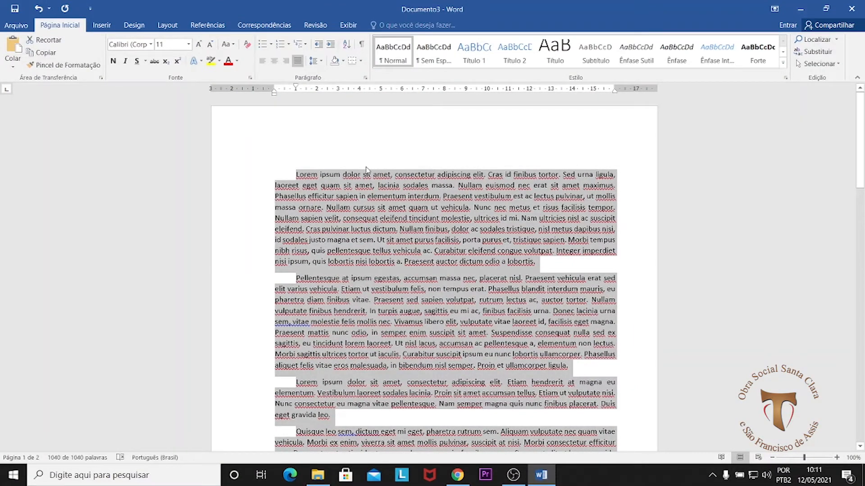
{"action": "left_click", "coordinate": [415, 222]}
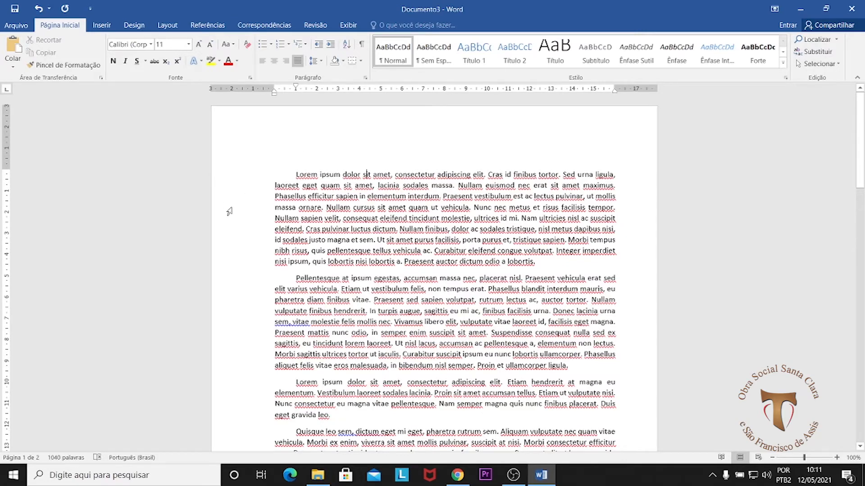
{"action": "scroll", "coordinate": [354, 385], "scroll_direction": "down", "scroll_amount": 15}
{"action": "scroll", "coordinate": [354, 385], "scroll_direction": "down", "scroll_amount": 1}
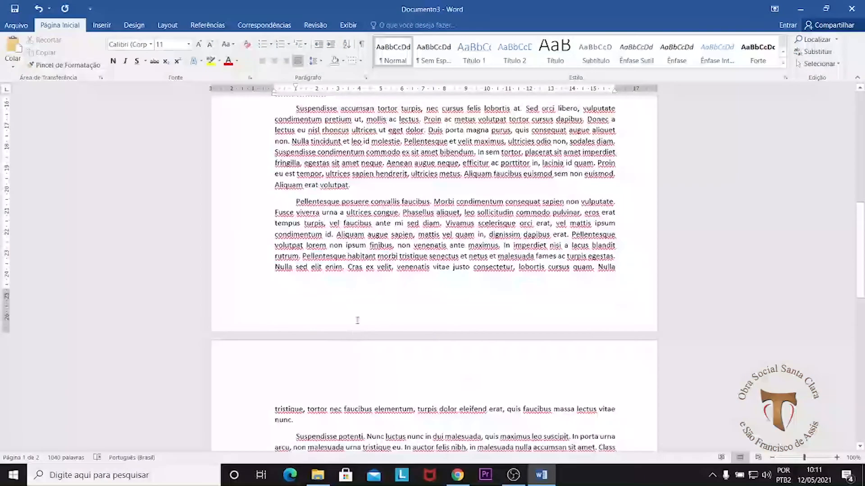
{"action": "scroll", "coordinate": [433, 266], "scroll_direction": "up", "scroll_amount": 16}
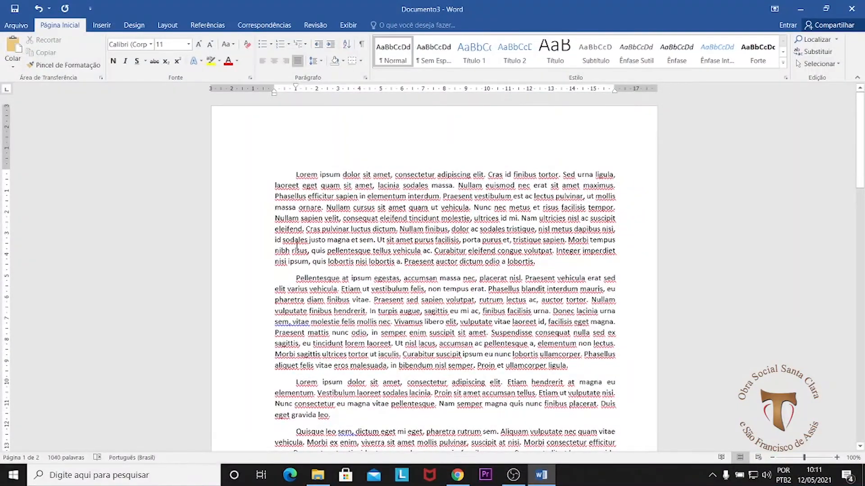
Step: Practise selecting the whole first paragraph, clear the selection and place the cursor at that paragraph's beginning
{"action": "left_click_drag", "start_coordinate": [296, 174], "coordinate": [543, 265]}
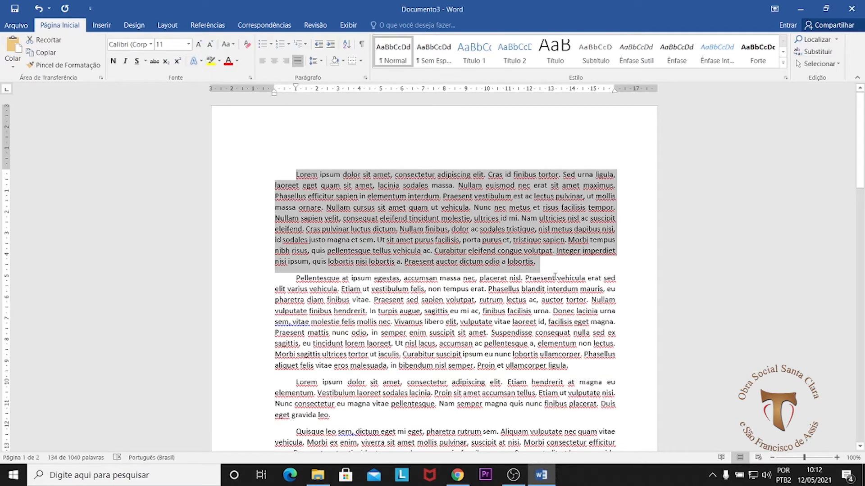
{"action": "scroll", "coordinate": [548, 268], "scroll_direction": "down", "scroll_amount": 5}
{"action": "scroll", "coordinate": [495, 270], "scroll_direction": "up", "scroll_amount": 5}
{"action": "left_click", "coordinate": [318, 175]}
{"action": "left_click_drag", "start_coordinate": [318, 175], "coordinate": [297, 181]}
{"action": "left_click", "coordinate": [299, 176]}
{"action": "left_click", "coordinate": [297, 175]}
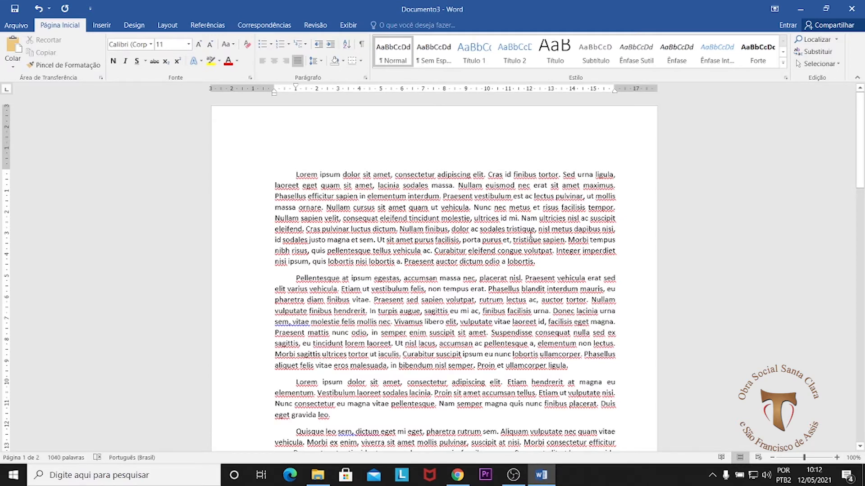
Step: Select the entire document and check the selection across both pages
{"action": "key", "text": "ctrl+a"}
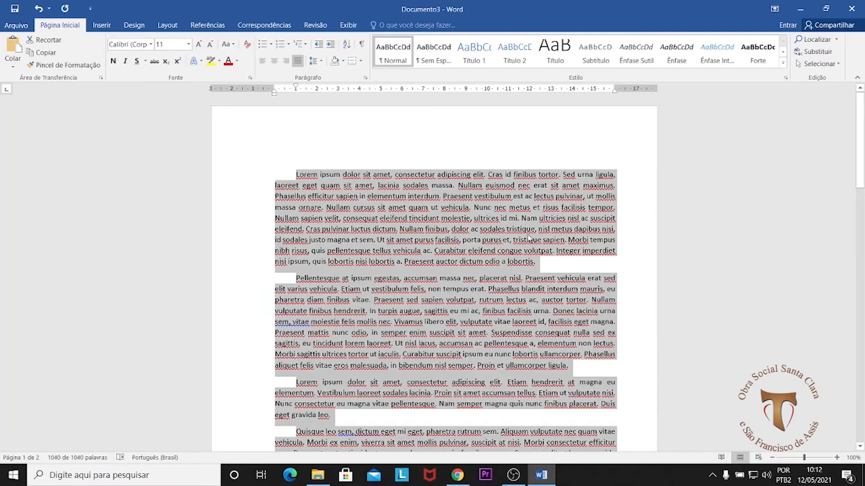
{"action": "scroll", "coordinate": [530, 232], "scroll_direction": "down", "scroll_amount": 10}
{"action": "scroll", "coordinate": [533, 281], "scroll_direction": "down", "scroll_amount": 12}
{"action": "scroll", "coordinate": [534, 285], "scroll_direction": "up", "scroll_amount": 10}
{"action": "scroll", "coordinate": [532, 284], "scroll_direction": "up", "scroll_amount": 10}
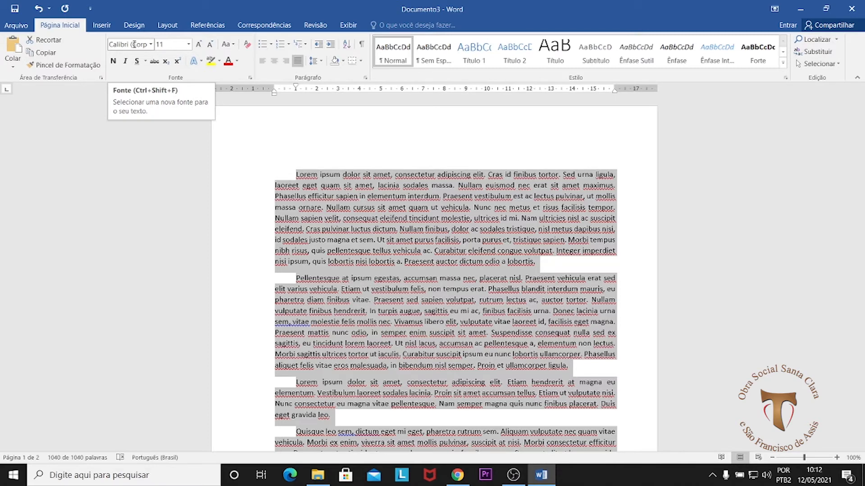
{"action": "key", "text": "ctrl+shift+f"}
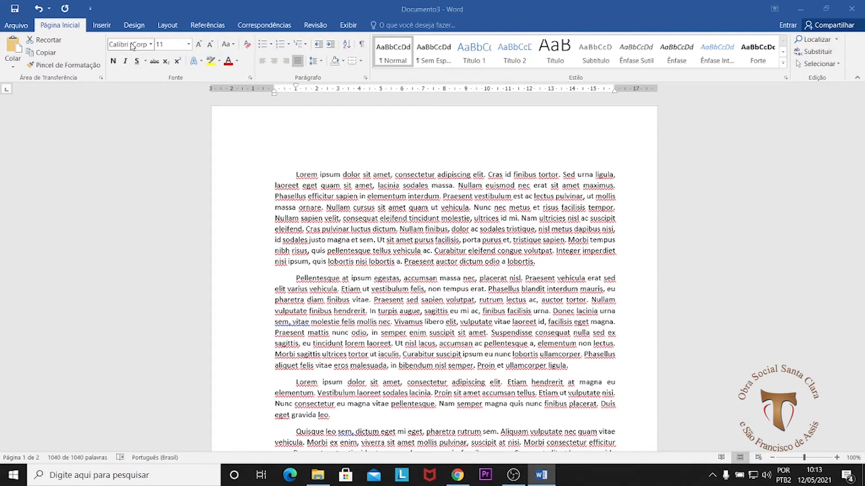
{"action": "key", "text": "ctrl+t"}
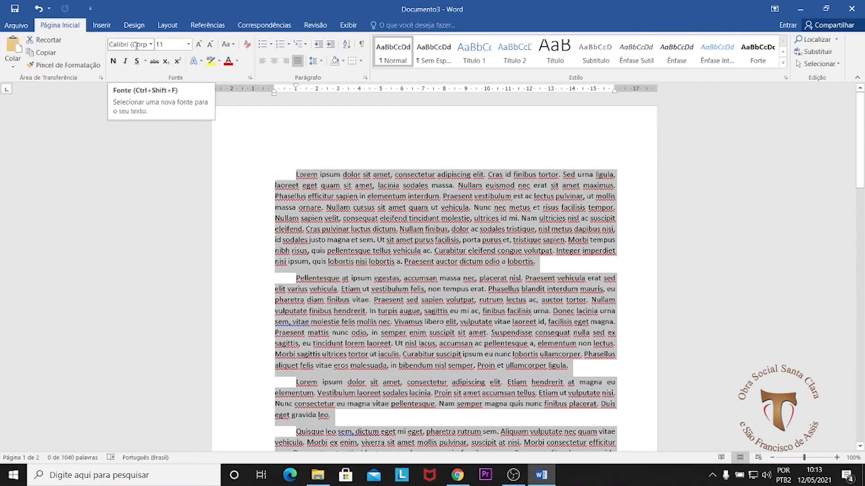
{"action": "key", "text": "ctrl+d"}
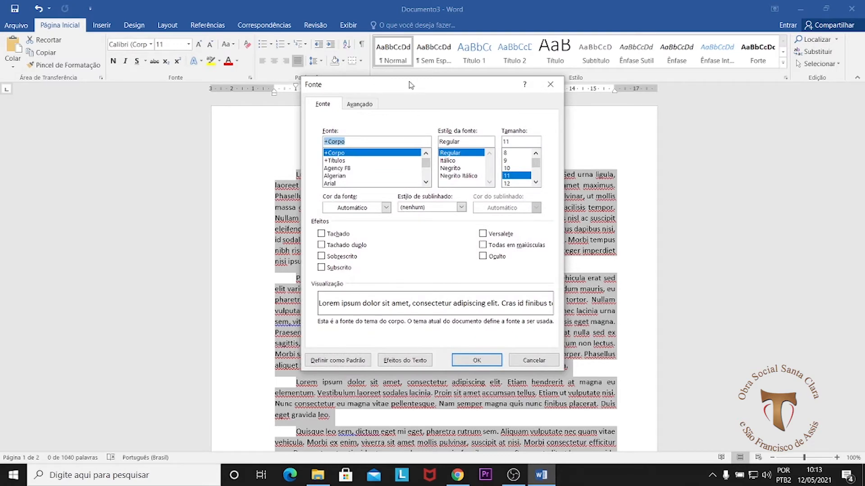
{"action": "left_click_drag", "start_coordinate": [426, 85], "coordinate": [435, 46]}
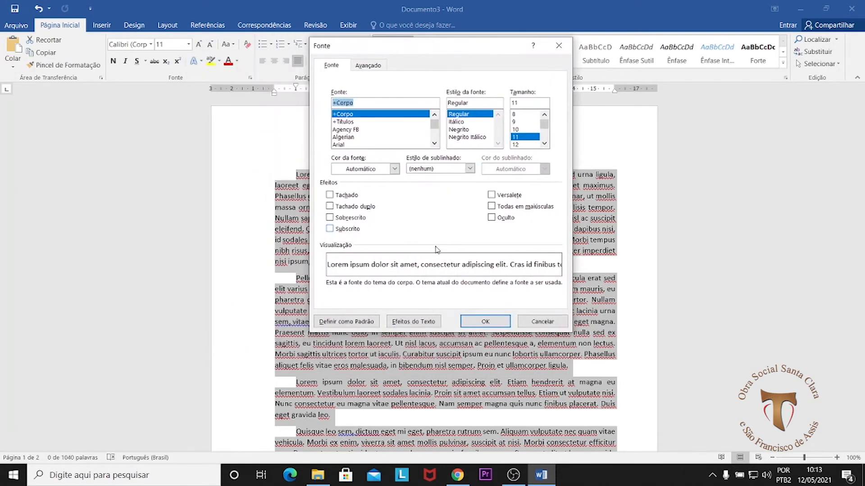
{"action": "left_click", "coordinate": [542, 322]}
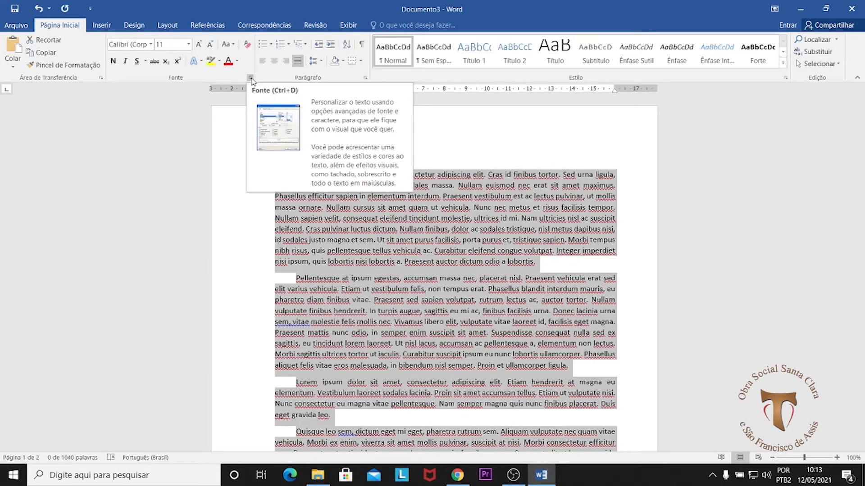
{"action": "left_click", "coordinate": [167, 25]}
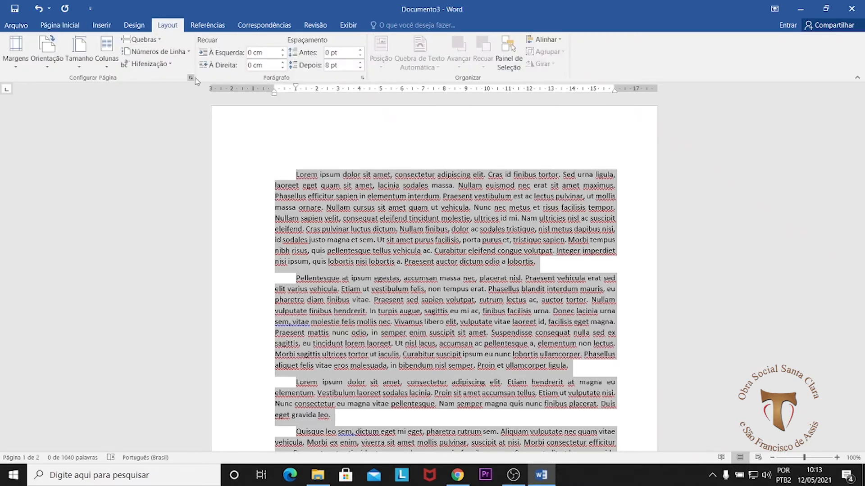
{"action": "left_click", "coordinate": [63, 26]}
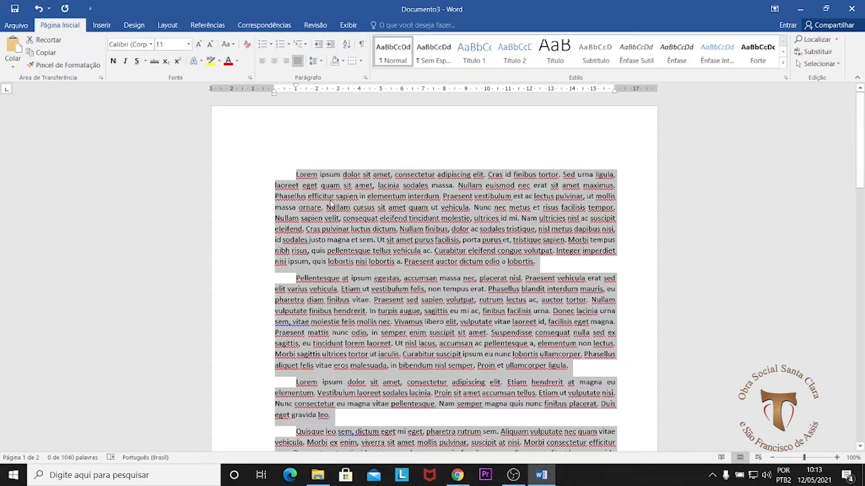
Step: In the Font dialog, choose Arial at size 12 for the selected text
{"action": "key", "text": "ctrl+d"}
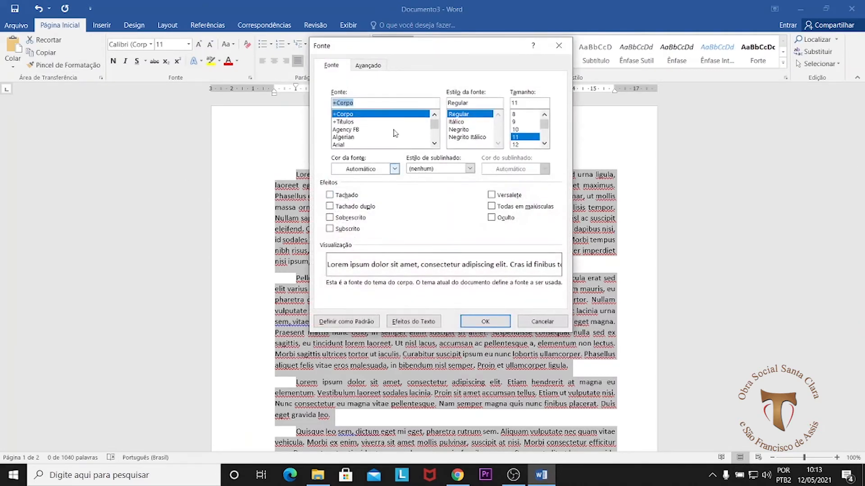
{"action": "left_click_drag", "start_coordinate": [458, 47], "coordinate": [576, 79]}
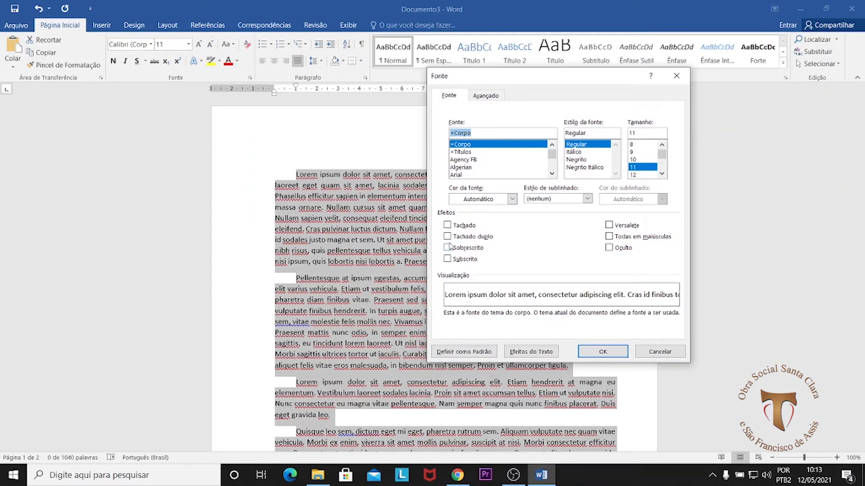
{"action": "left_click_drag", "start_coordinate": [501, 77], "coordinate": [572, 80]}
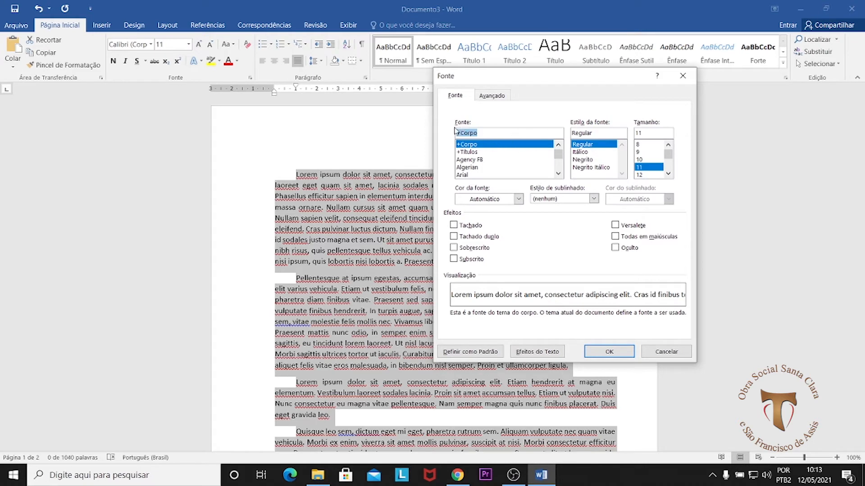
{"action": "left_click_drag", "start_coordinate": [559, 156], "coordinate": [560, 168]}
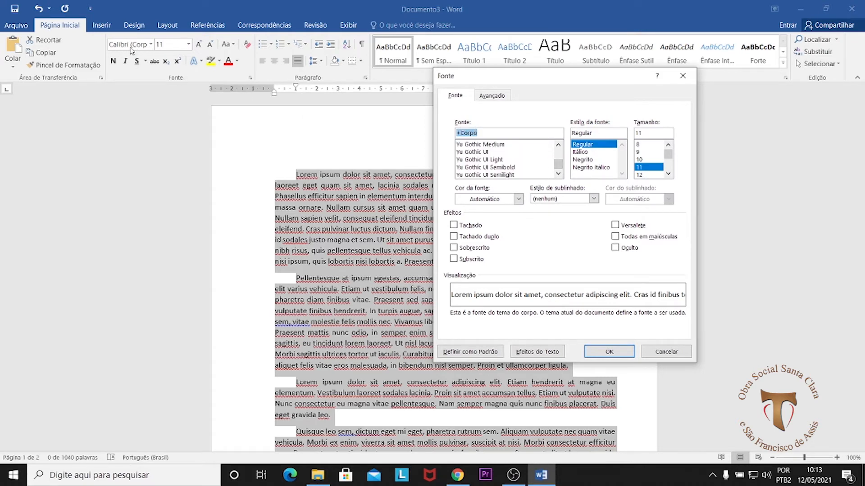
{"action": "left_click_drag", "start_coordinate": [558, 167], "coordinate": [557, 154]}
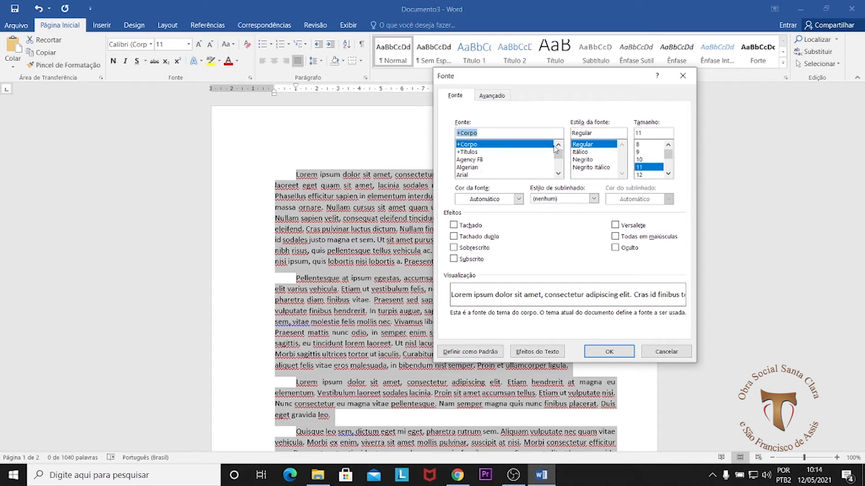
{"action": "left_click_drag", "start_coordinate": [562, 157], "coordinate": [562, 161]}
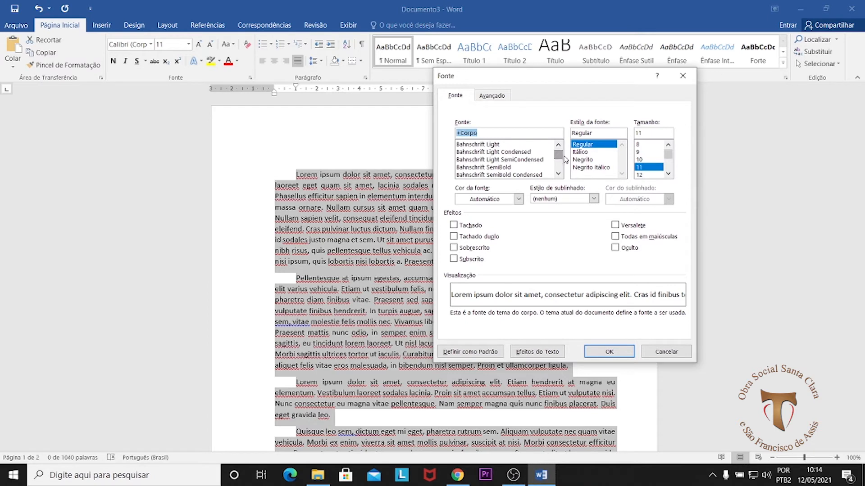
{"action": "left_click", "coordinate": [558, 173]}
{"action": "left_click", "coordinate": [558, 173]}
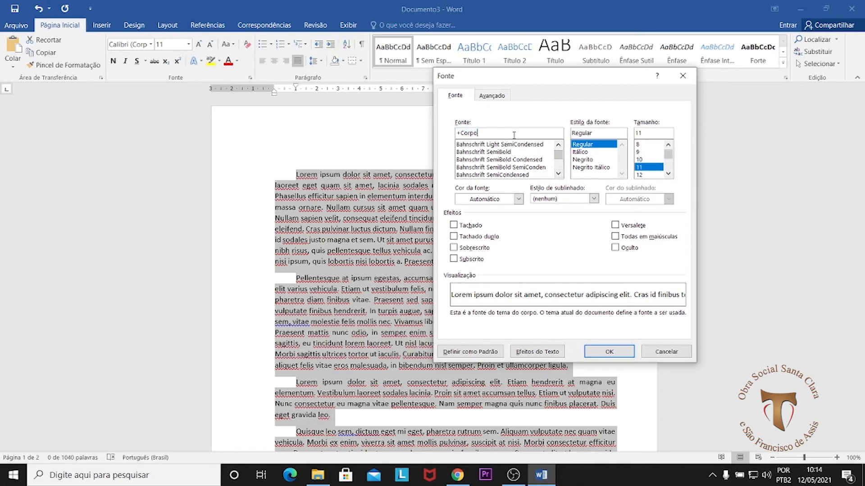
{"action": "type", "text": "Ar"}
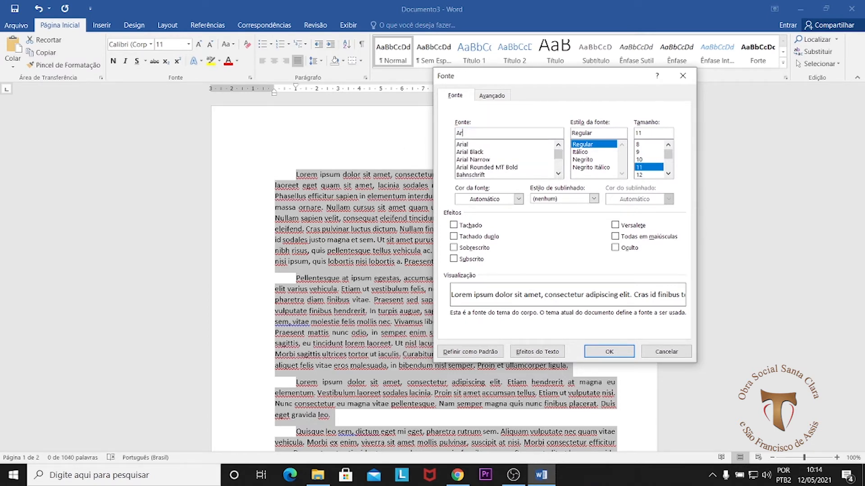
{"action": "left_click", "coordinate": [465, 145]}
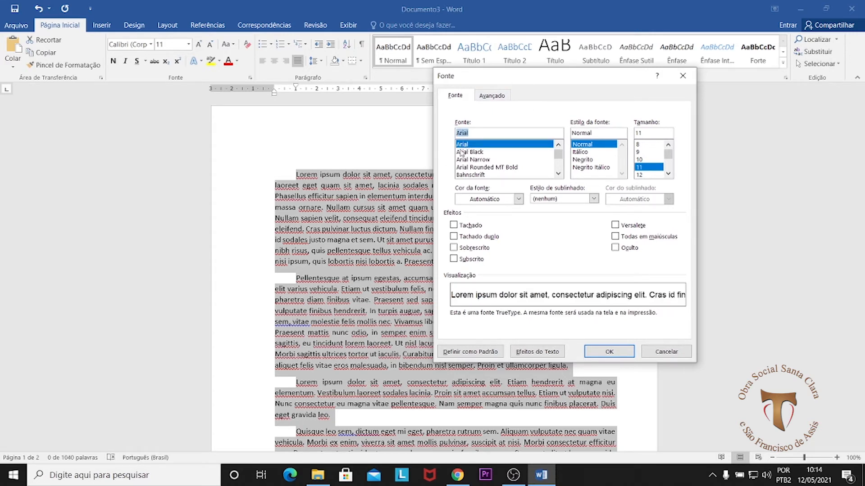
{"action": "left_click", "coordinate": [643, 176]}
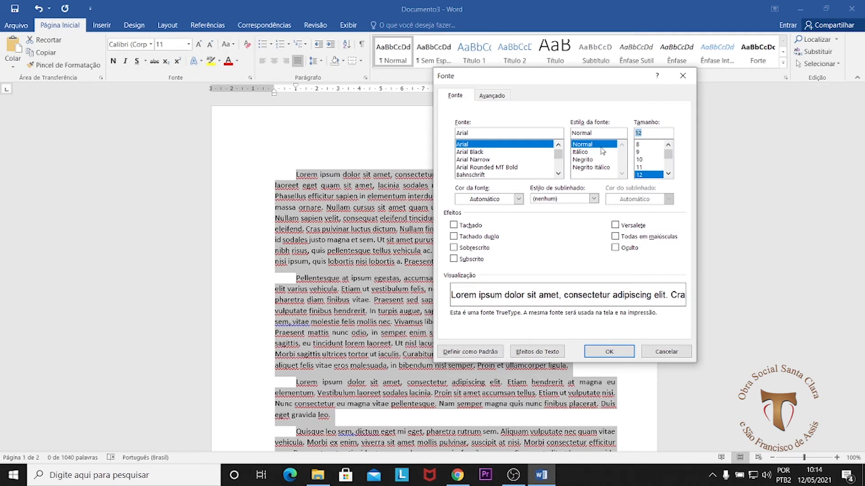
Step: Look through the font colour and underline style options without choosing a different one
{"action": "left_click", "coordinate": [520, 203]}
{"action": "left_click", "coordinate": [519, 202]}
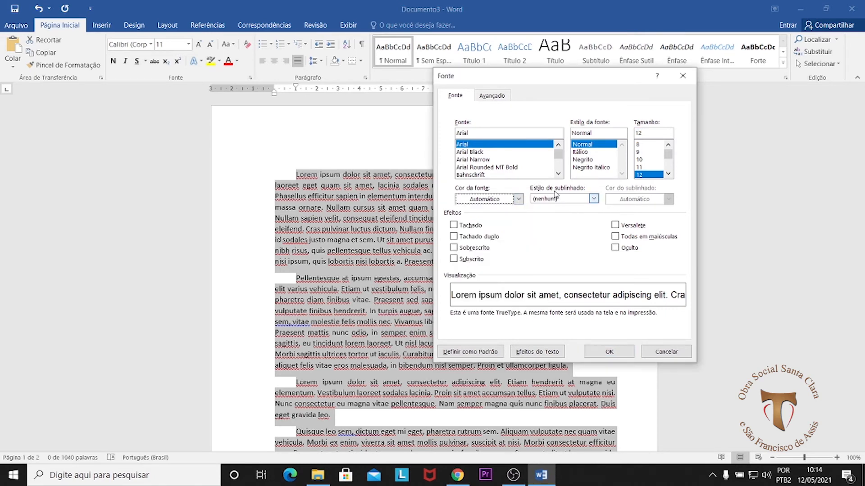
{"action": "left_click", "coordinate": [595, 199]}
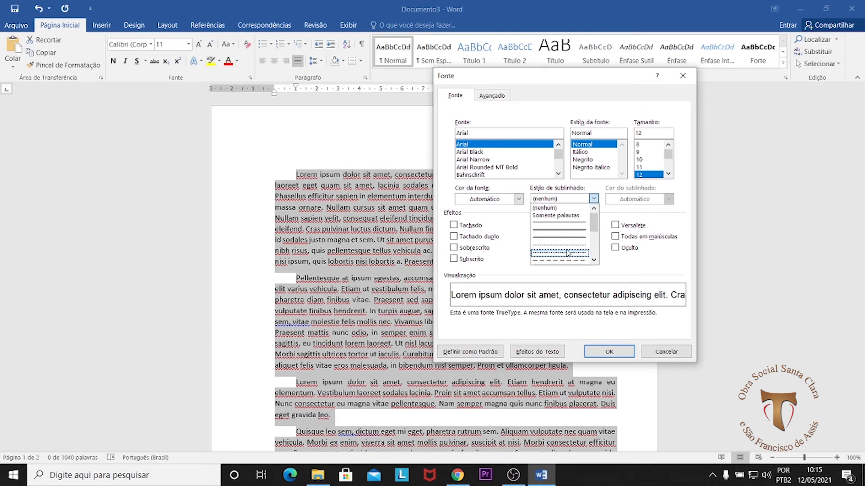
{"action": "mouse_move", "coordinate": [594, 222]}
{"action": "left_mouse_down"}
{"action": "mouse_move", "coordinate": [597, 251]}
{"action": "mouse_move", "coordinate": [595, 221]}
{"action": "left_mouse_up"}
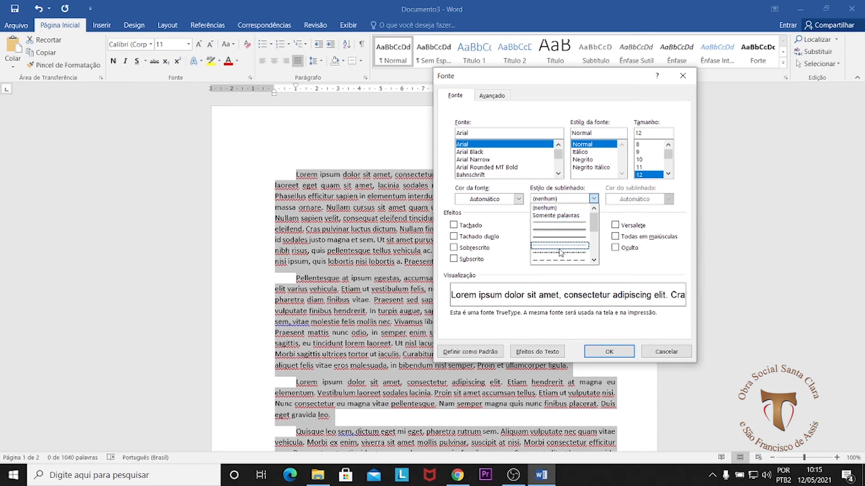
{"action": "left_click", "coordinate": [687, 206]}
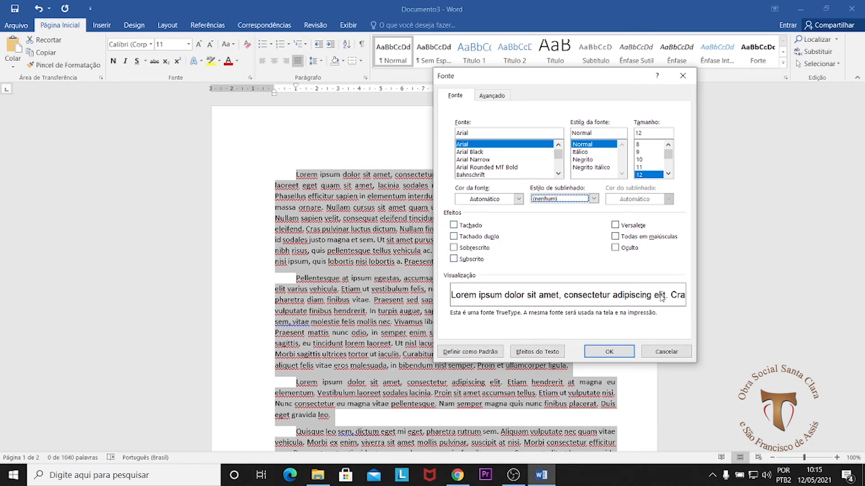
Step: Preview the strikethrough, double strikethrough, superscript and subscript effects one at a time on the selected text, clearing each one after viewing
{"action": "left_click", "coordinate": [454, 225]}
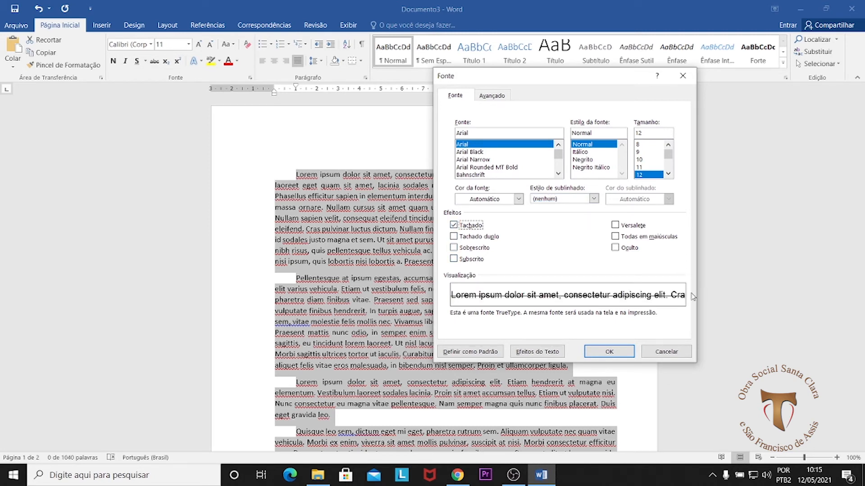
{"action": "left_click", "coordinate": [454, 225]}
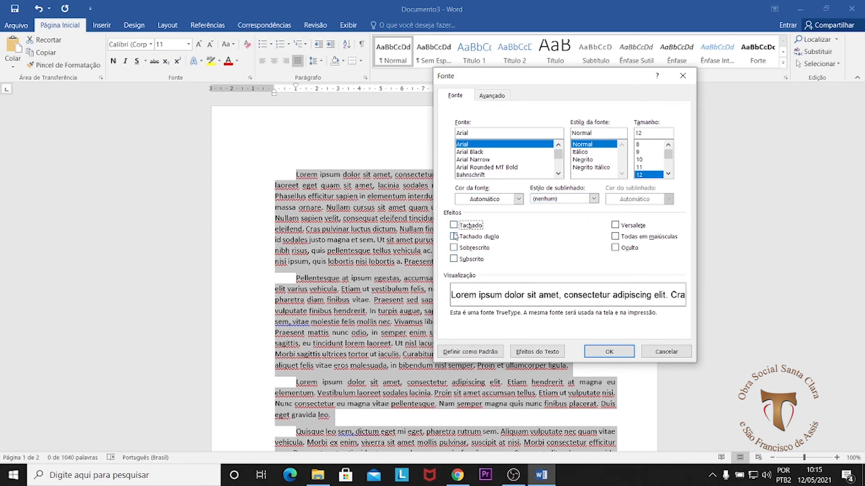
{"action": "left_click", "coordinate": [453, 236]}
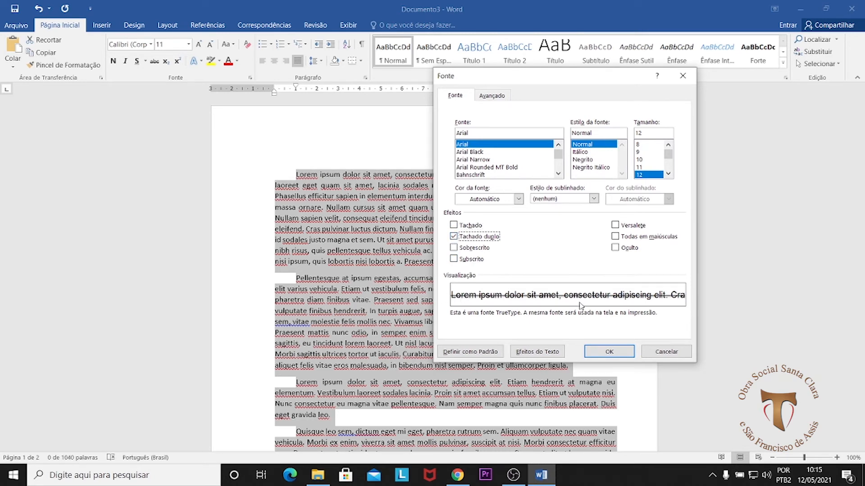
{"action": "left_click", "coordinate": [454, 236]}
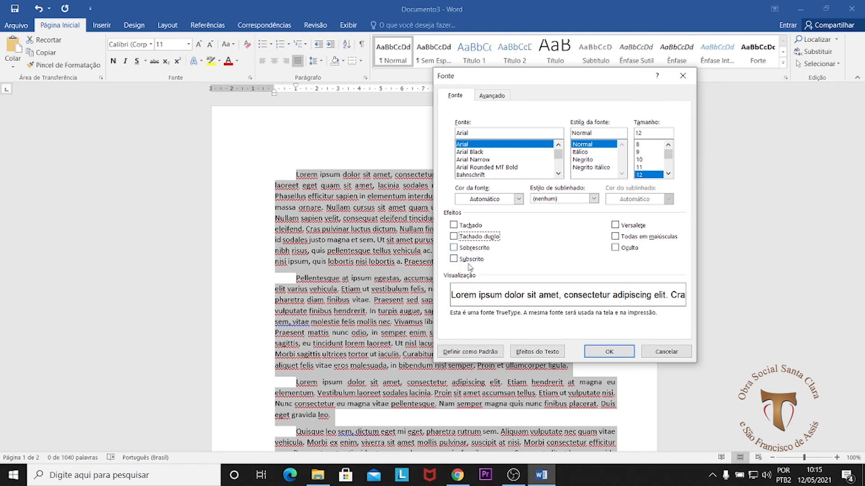
{"action": "left_click", "coordinate": [454, 248]}
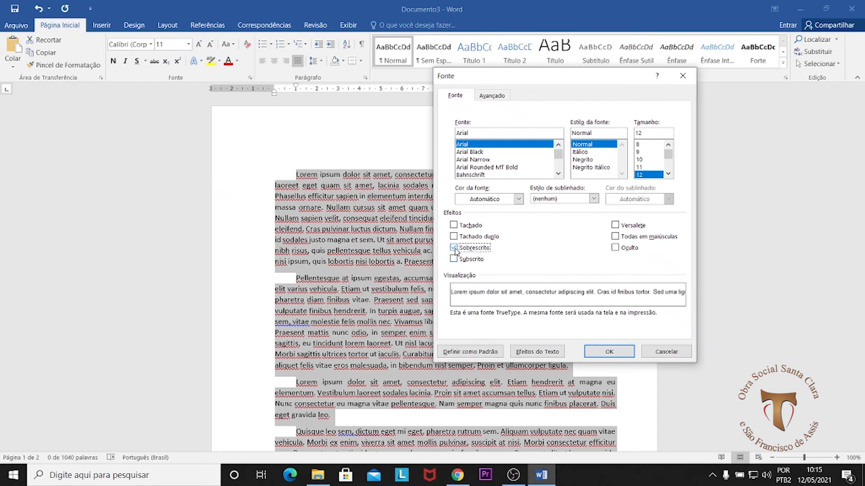
{"action": "left_click", "coordinate": [454, 248]}
{"action": "left_click", "coordinate": [453, 259]}
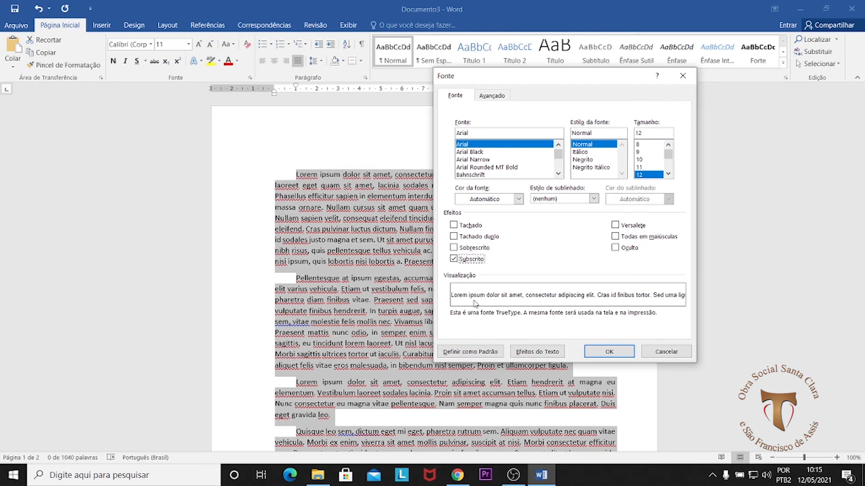
{"action": "left_click", "coordinate": [454, 259]}
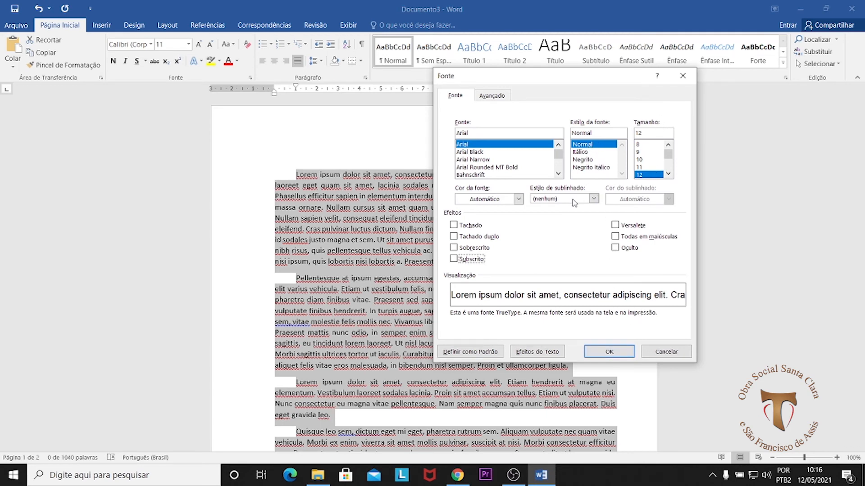
Step: Apply the Arial 12 font settings to the entire document and review the formatted paragraphs across the pages
{"action": "left_click", "coordinate": [610, 353]}
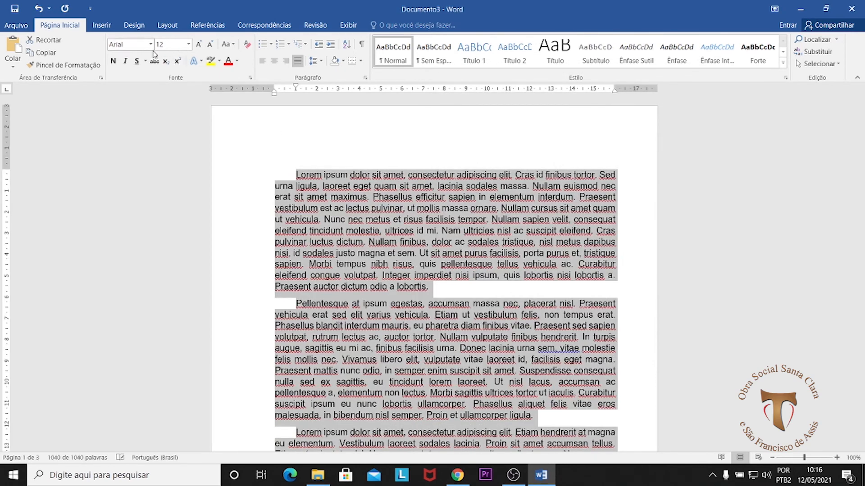
{"action": "scroll", "coordinate": [409, 241], "scroll_direction": "down", "scroll_amount": 12}
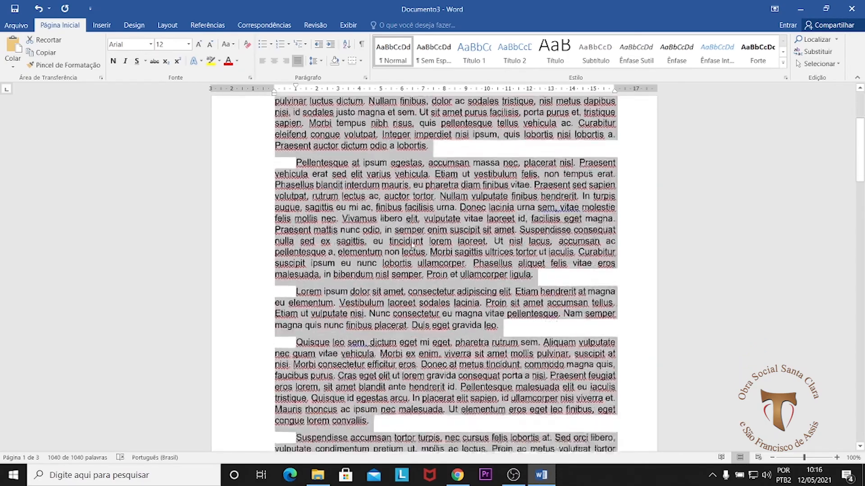
{"action": "scroll", "coordinate": [442, 277], "scroll_direction": "down", "scroll_amount": 20}
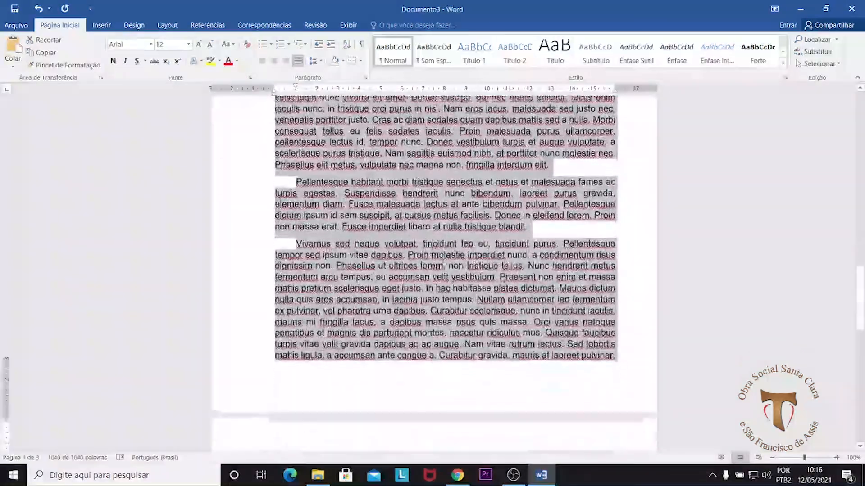
{"action": "scroll", "coordinate": [445, 285], "scroll_direction": "up", "scroll_amount": 15}
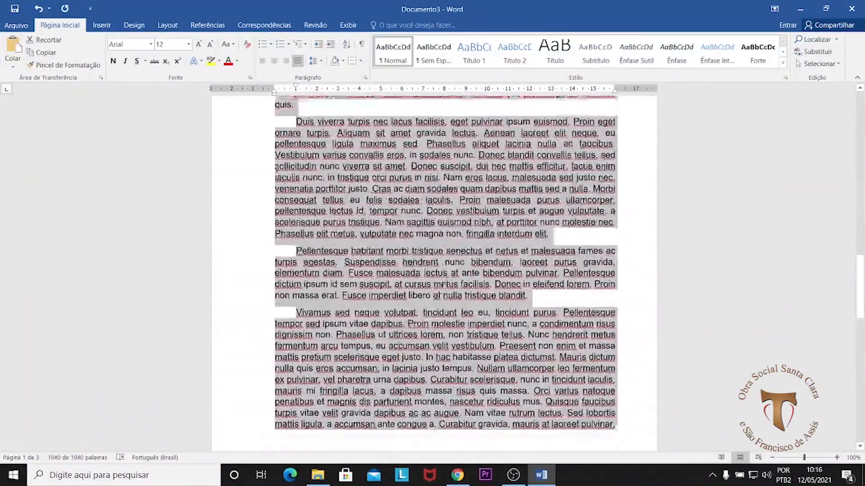
{"action": "scroll", "coordinate": [443, 283], "scroll_direction": "up", "scroll_amount": 15}
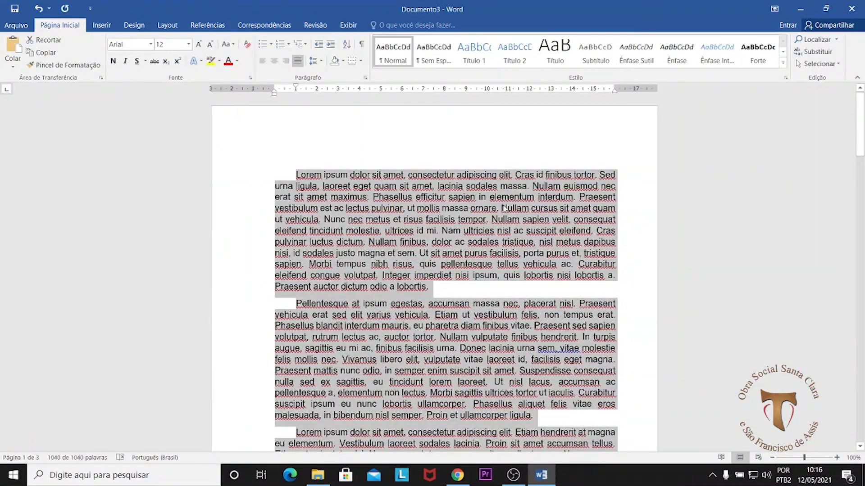
Step: Clear the whole-document selection, practise selecting the first paragraph, and deselect it with the cursor at that paragraph's end
{"action": "left_click", "coordinate": [304, 182]}
{"action": "left_click_drag", "start_coordinate": [296, 174], "coordinate": [616, 370]}
{"action": "scroll", "coordinate": [307, 175], "scroll_direction": "up", "scroll_amount": 15}
{"action": "scroll", "coordinate": [306, 175], "scroll_direction": "up", "scroll_amount": 20}
{"action": "left_click", "coordinate": [296, 86]}
{"action": "left_click", "coordinate": [337, 174]}
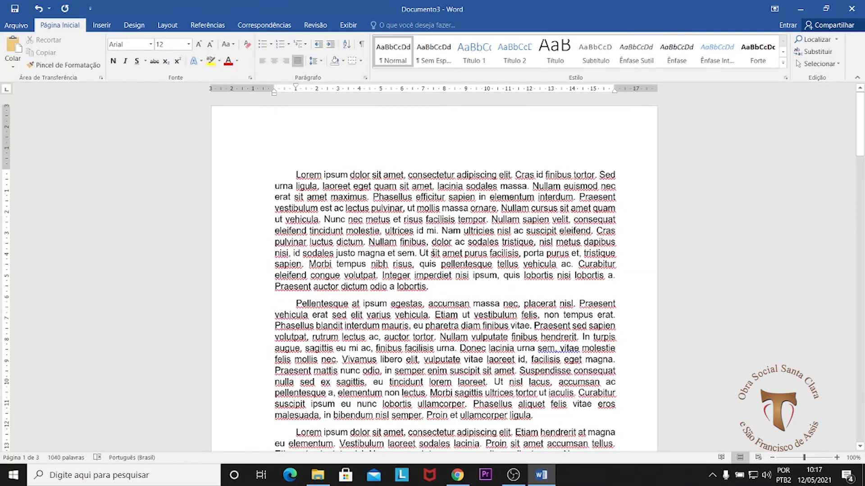
{"action": "left_click_drag", "start_coordinate": [295, 174], "coordinate": [452, 288]}
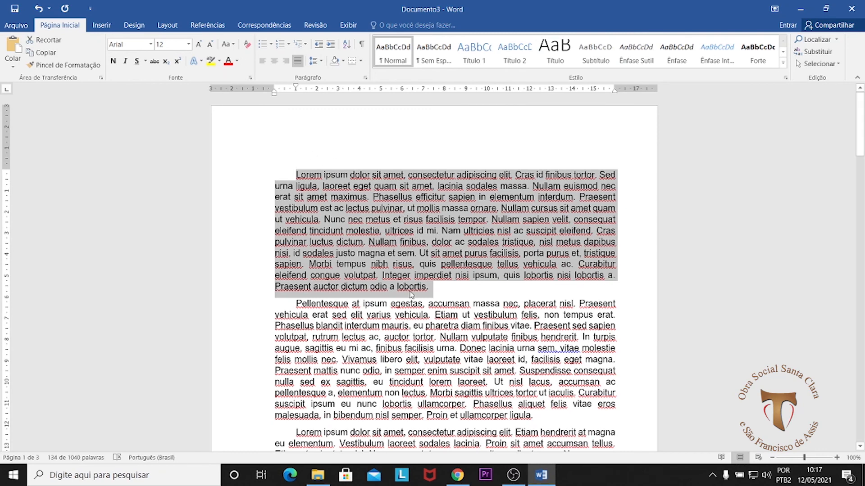
{"action": "left_click", "coordinate": [439, 282]}
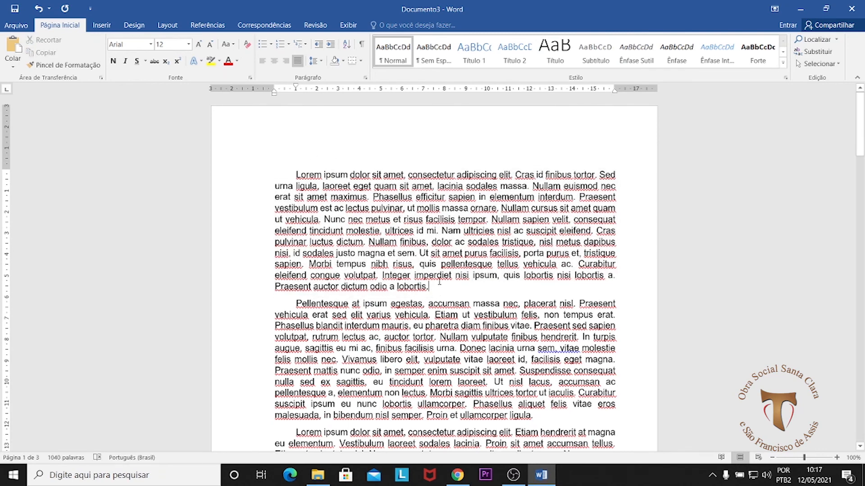